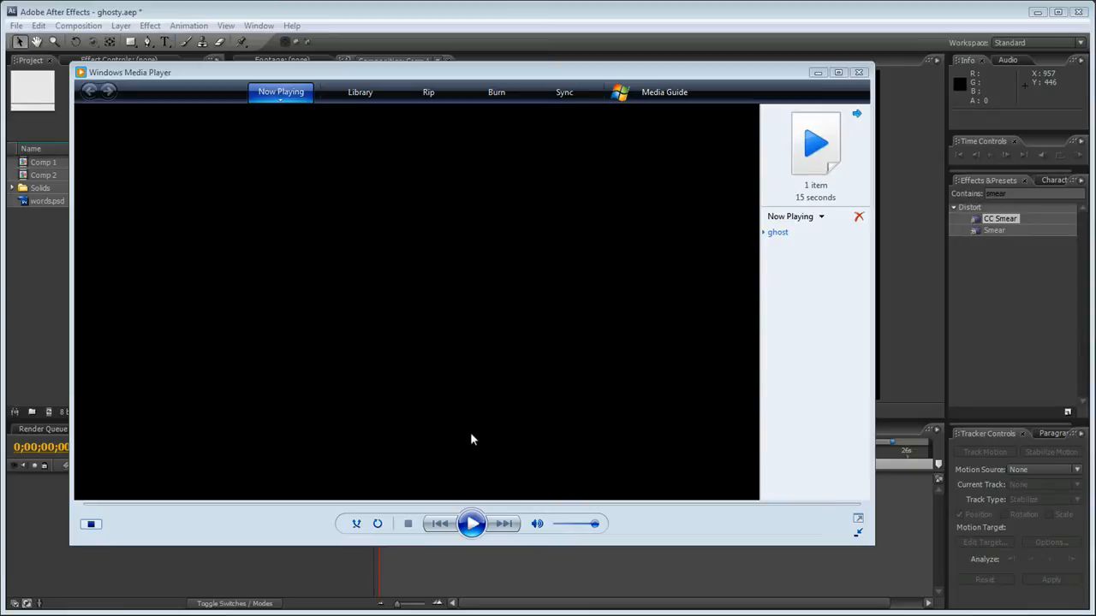
Step: Play the ghost video, mute it, examine the smoky text effect at several points, and close the player to return to After Effects
left_click(472, 524)
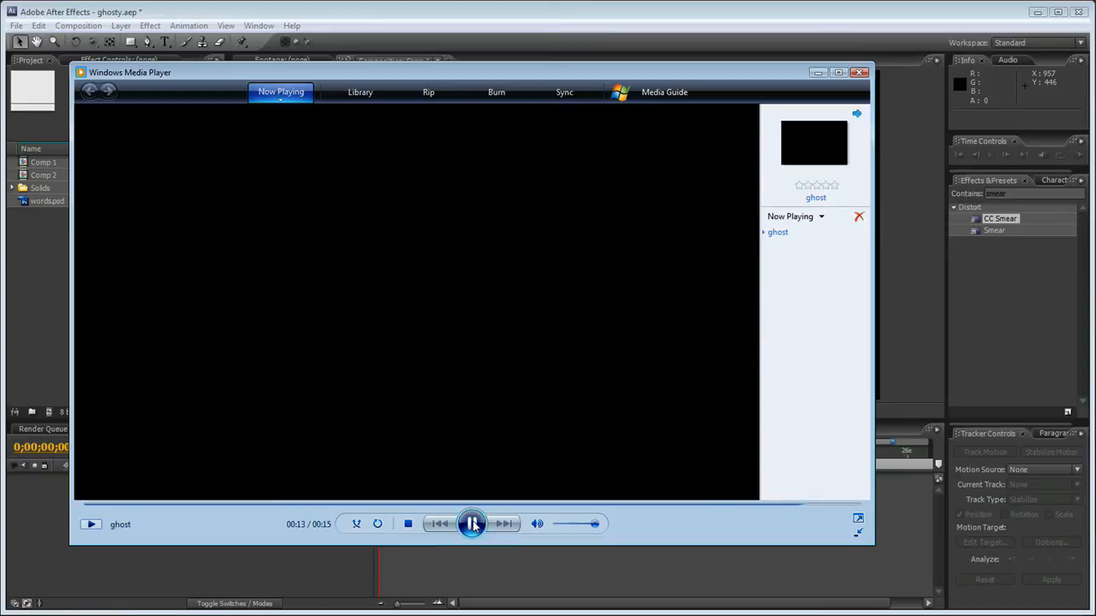
left_click(215, 505)
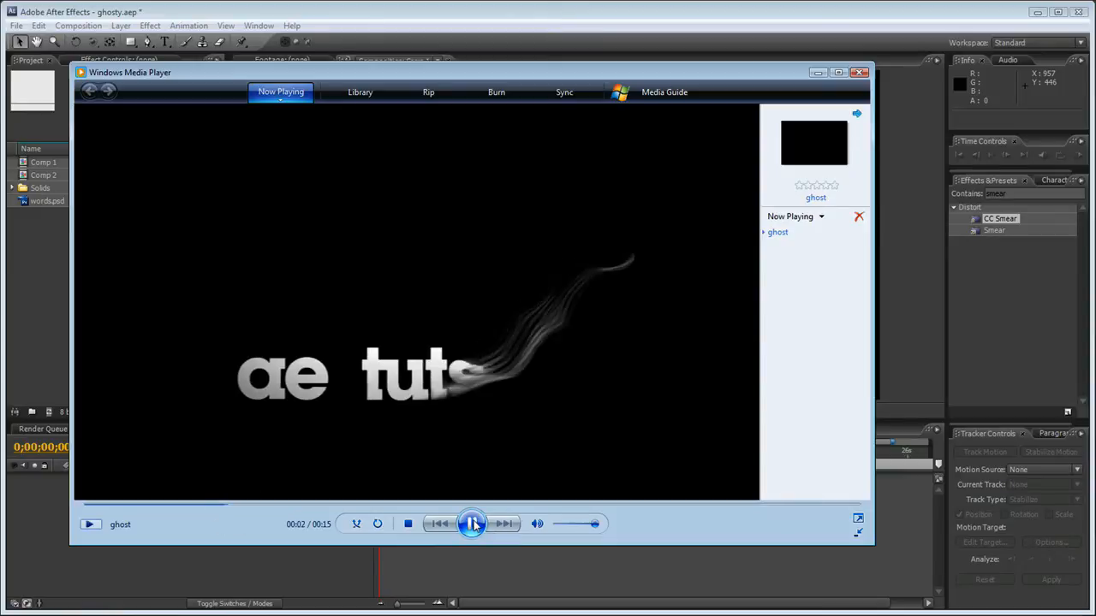
left_click(473, 524)
left_click(537, 524)
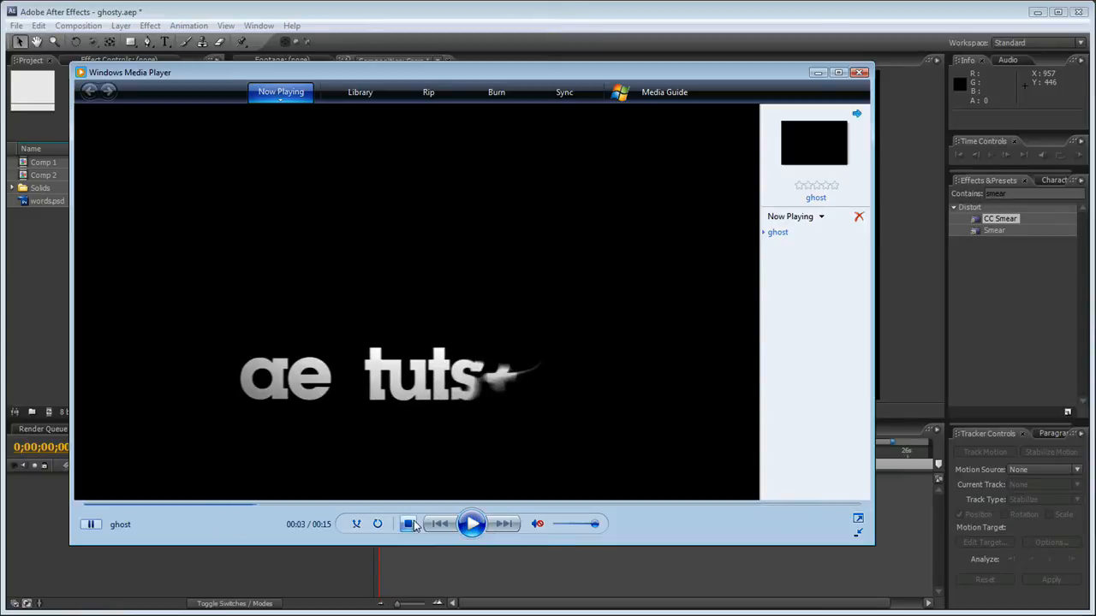
left_click(212, 504)
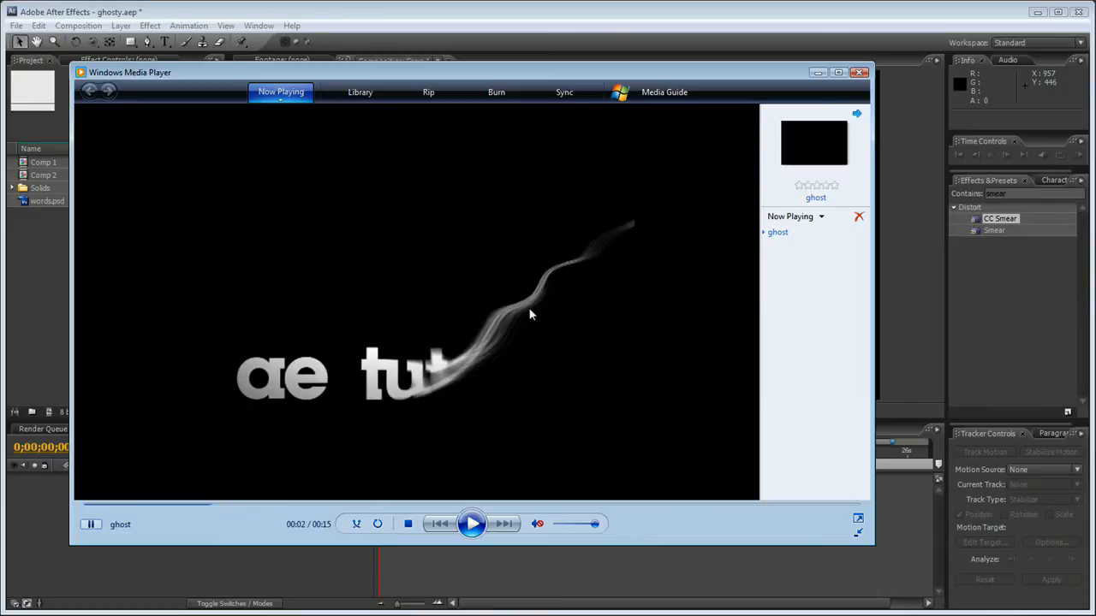
left_click(419, 504)
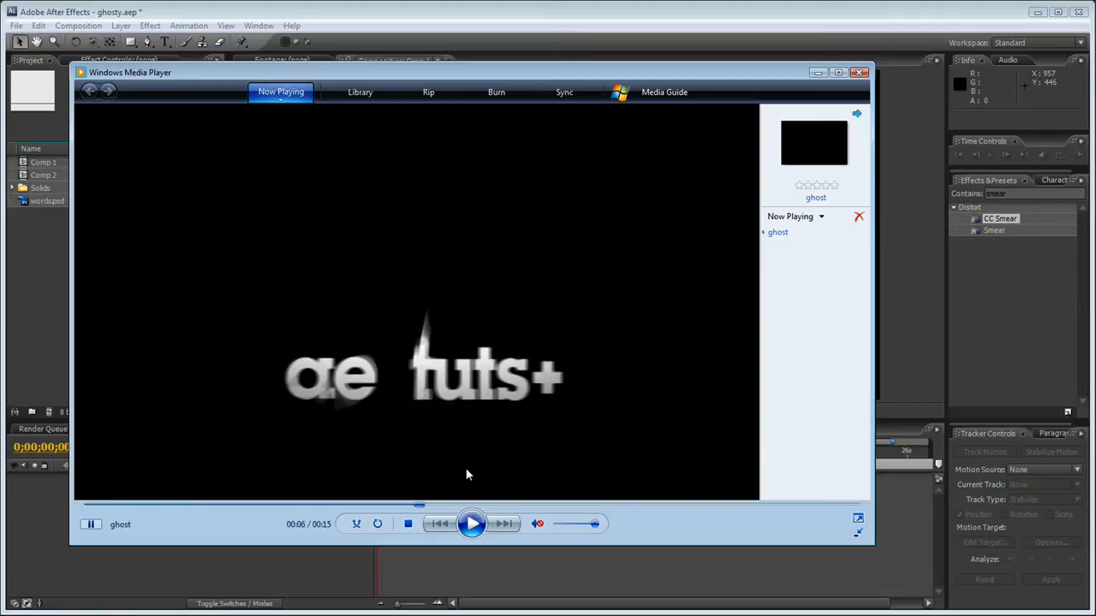
left_click_drag(432, 504, 561, 505)
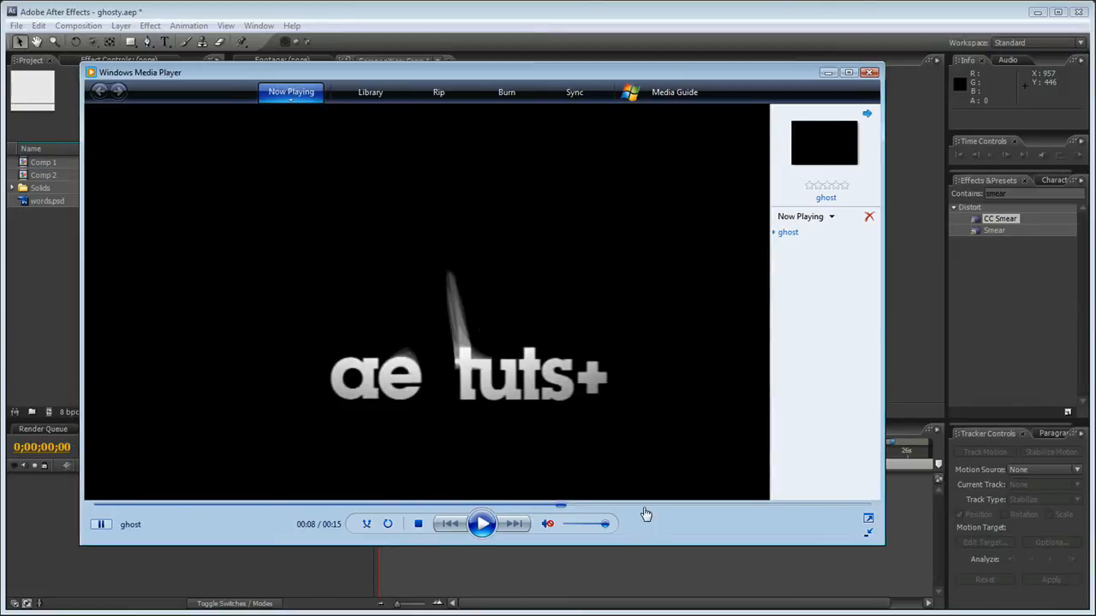
left_click(700, 507)
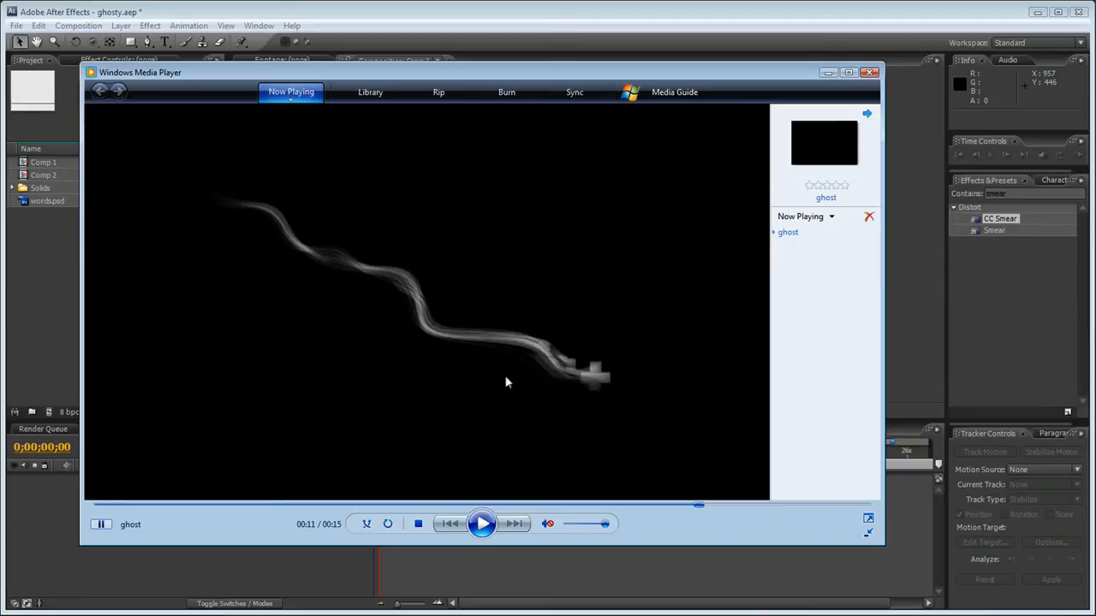
left_click(869, 73)
left_click(111, 485)
left_click(99, 342)
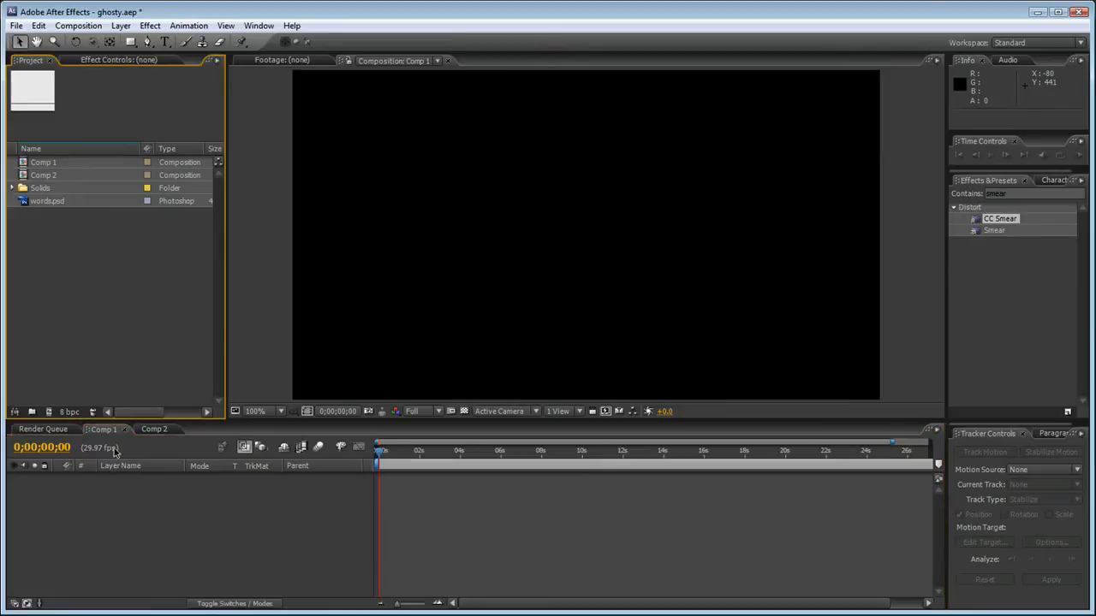
left_click(164, 42)
left_click(423, 253)
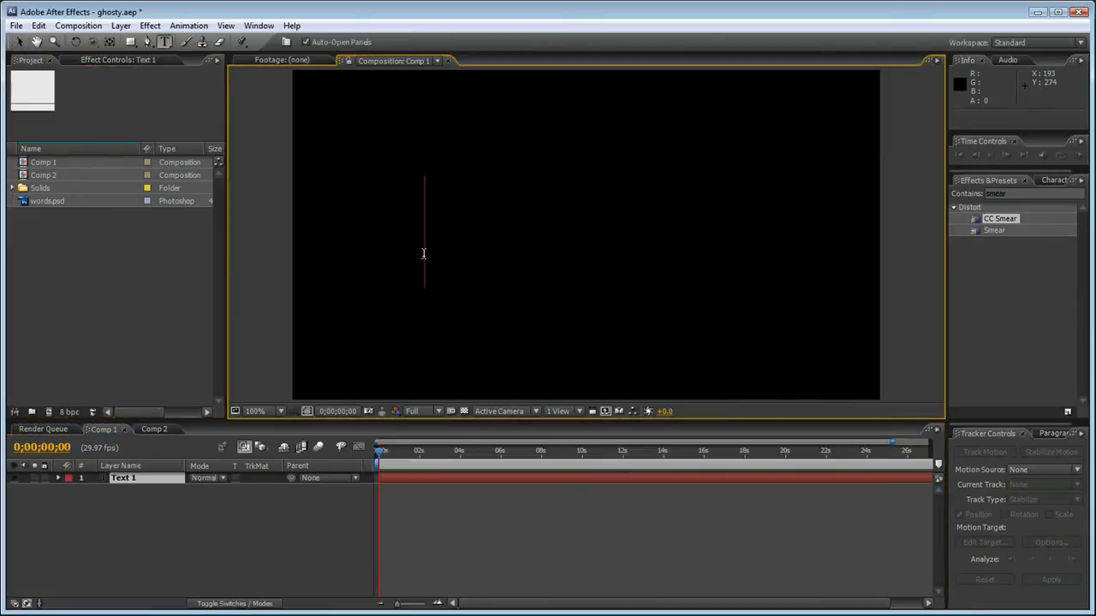
type("adam is")
key("BackSpace")
left_click(422, 254)
key("Delete")
key("Delete")
key("Delete")
key("Delete")
key("Delete")
key("Delete")
left_click(149, 505)
left_click(150, 482)
key("Delete")
Step: Add words.psd as a layer in Comp 1
left_click(106, 275)
left_click_drag(34, 200, 210, 512)
key("comma")
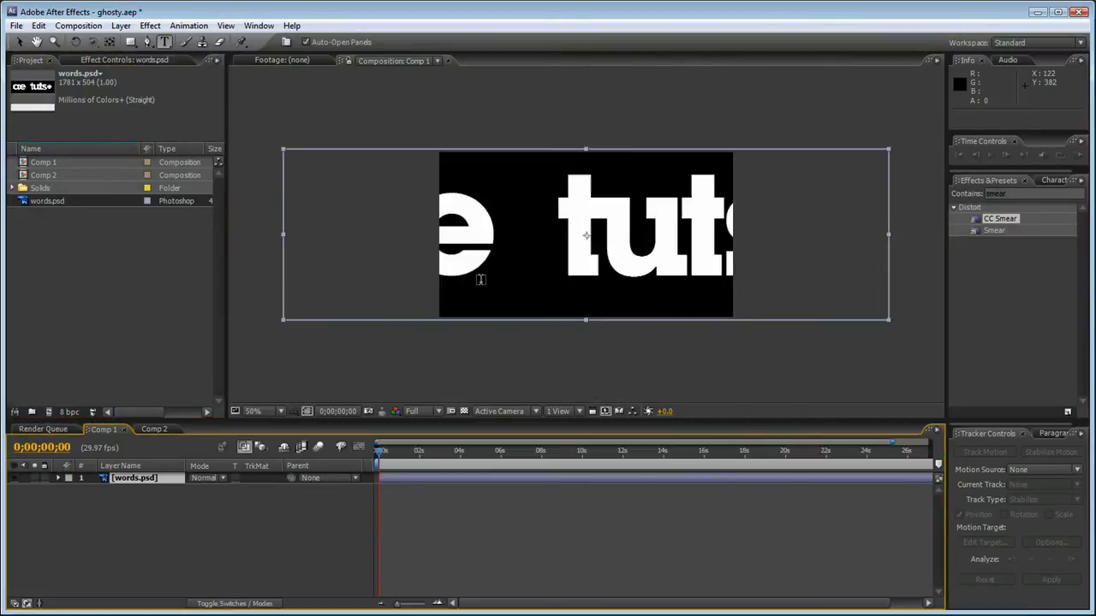
Step: Scale the words.psd layer to 20% and move it to the lower-left area of the frame
key("v")
key("s")
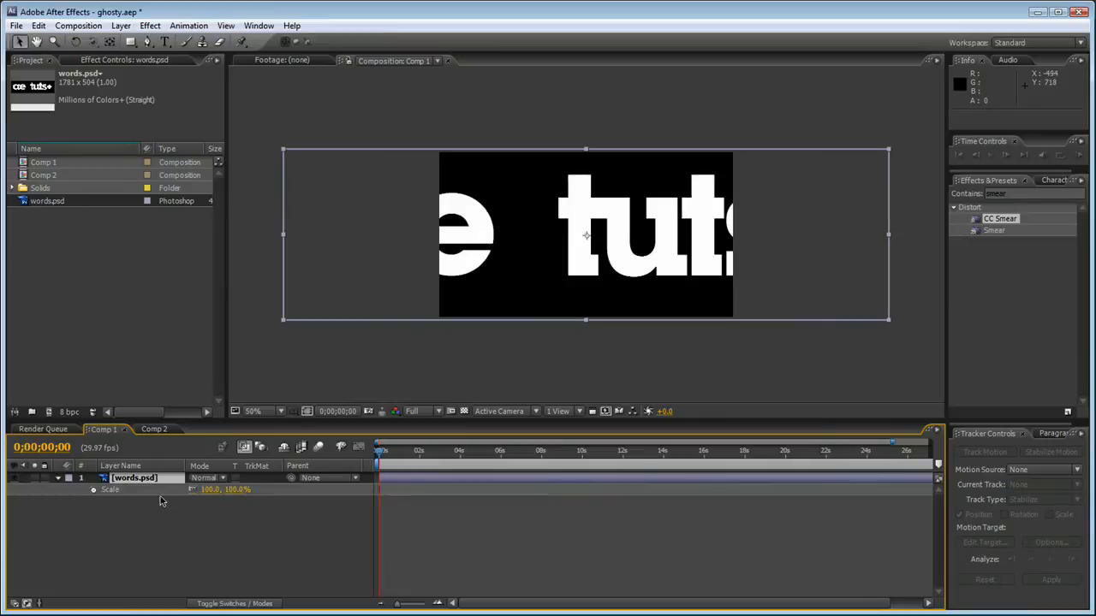
left_click_drag(209, 494, 141, 494)
key("period")
left_click_drag(492, 270, 373, 371)
Step: Pre-compose the words.psd layer into a new composition named "words"
left_click(129, 477)
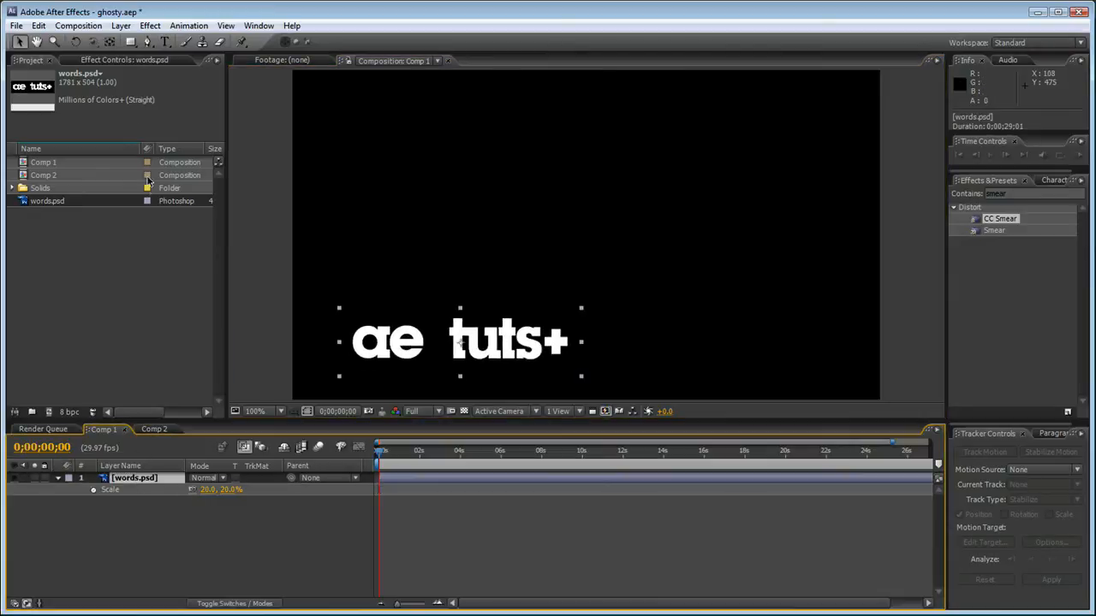
left_click(121, 25)
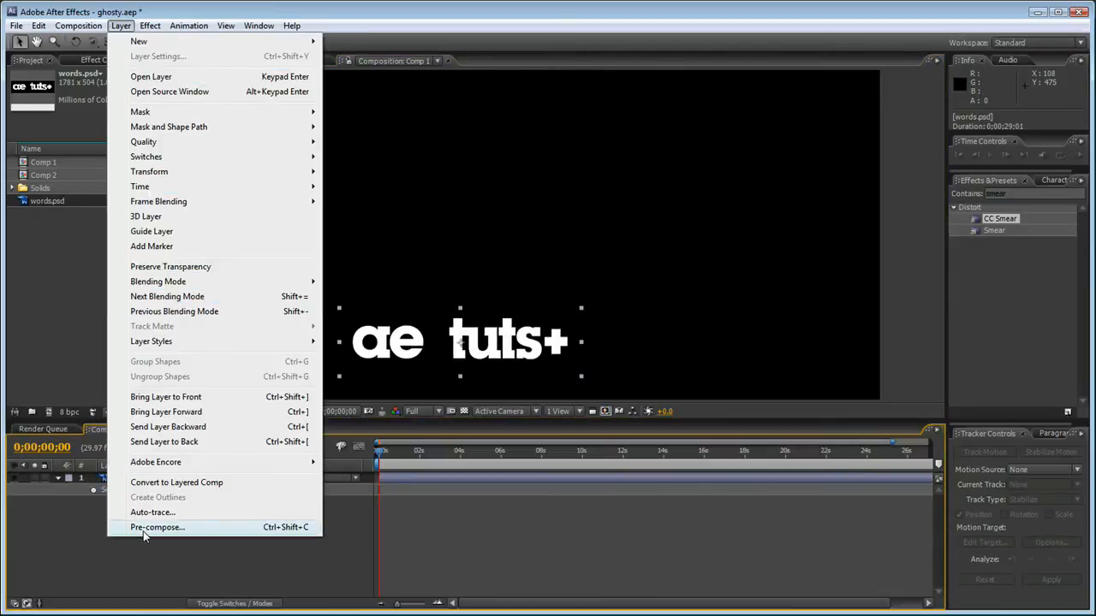
left_click(98, 536)
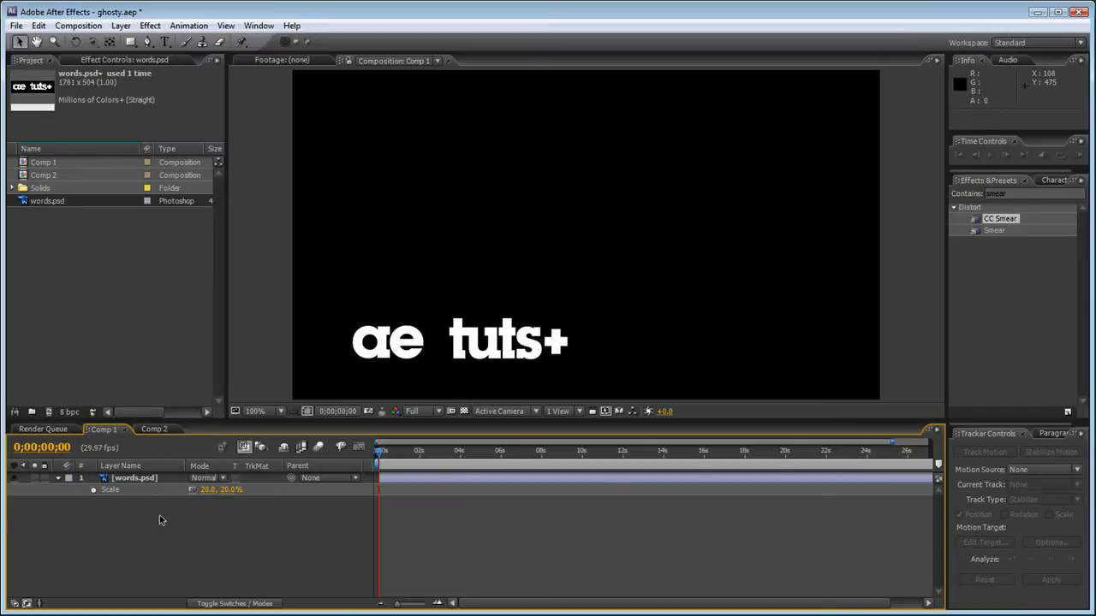
left_click(137, 479)
key("ctrl+shift+c")
left_click(693, 314)
left_click_drag(886, 242, 744, 237)
type("words")
key("Return")
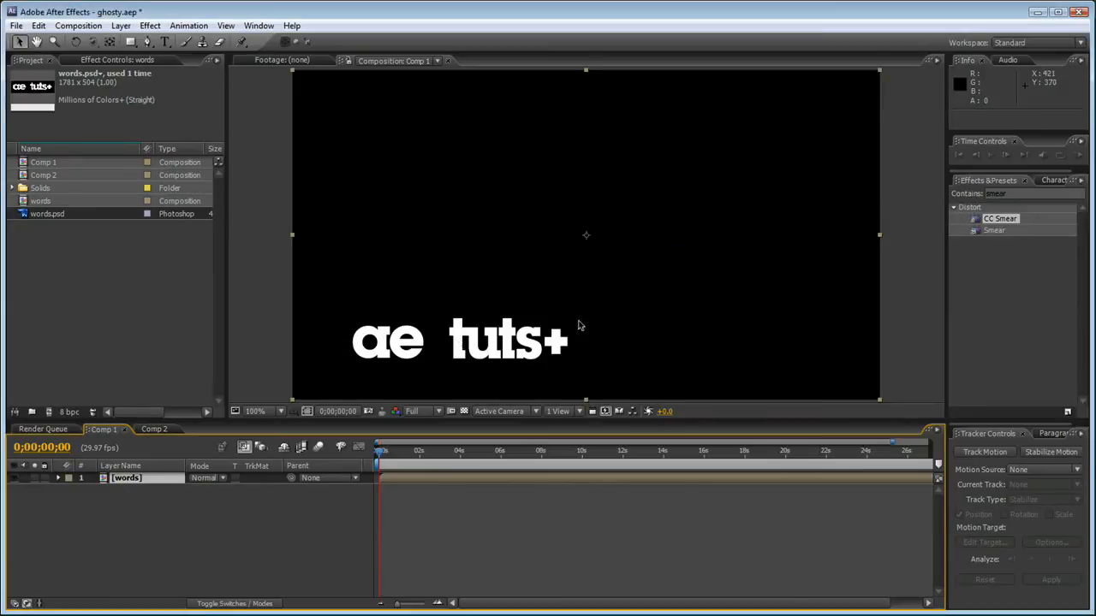
left_click(295, 506)
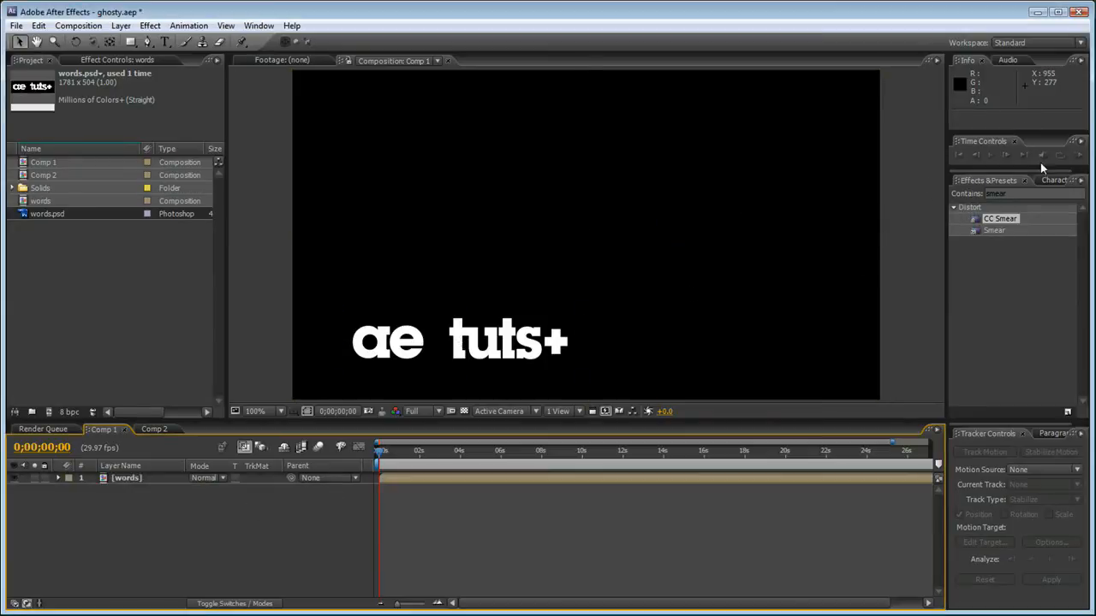
Step: Search the effects for smear and show the CC Smear settings of the Black Solid 1 layer in Comp 2
left_click(1008, 195)
type("sme")
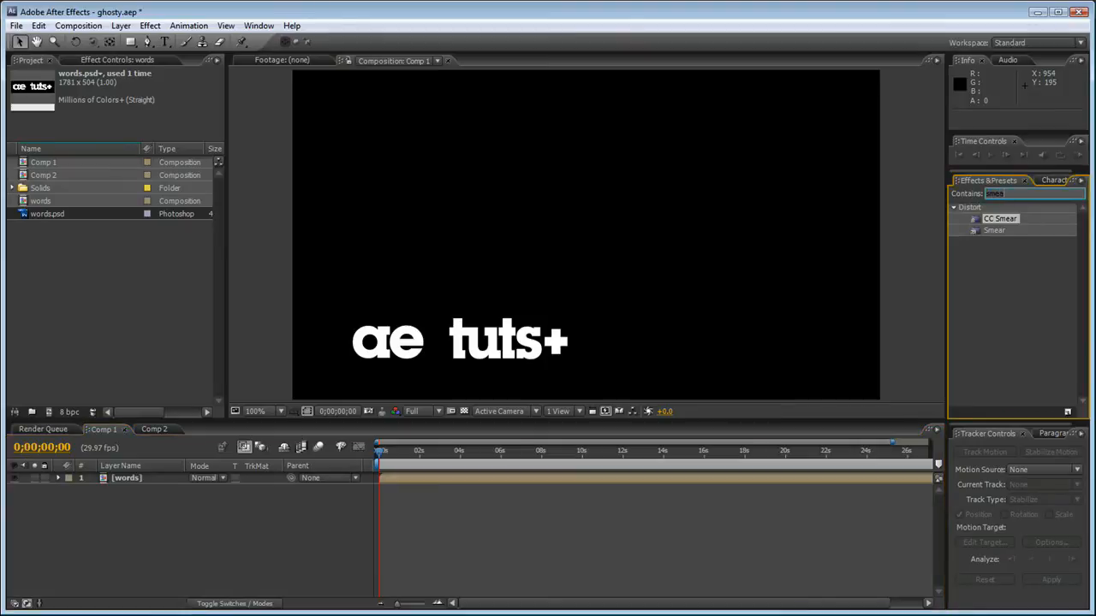
left_click(155, 429)
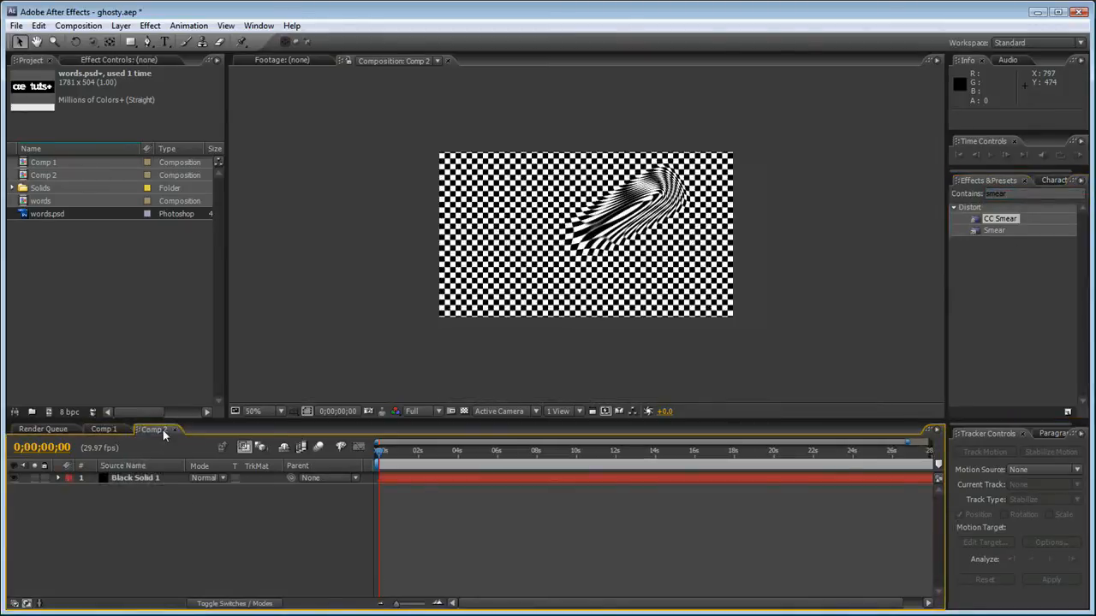
key("slash")
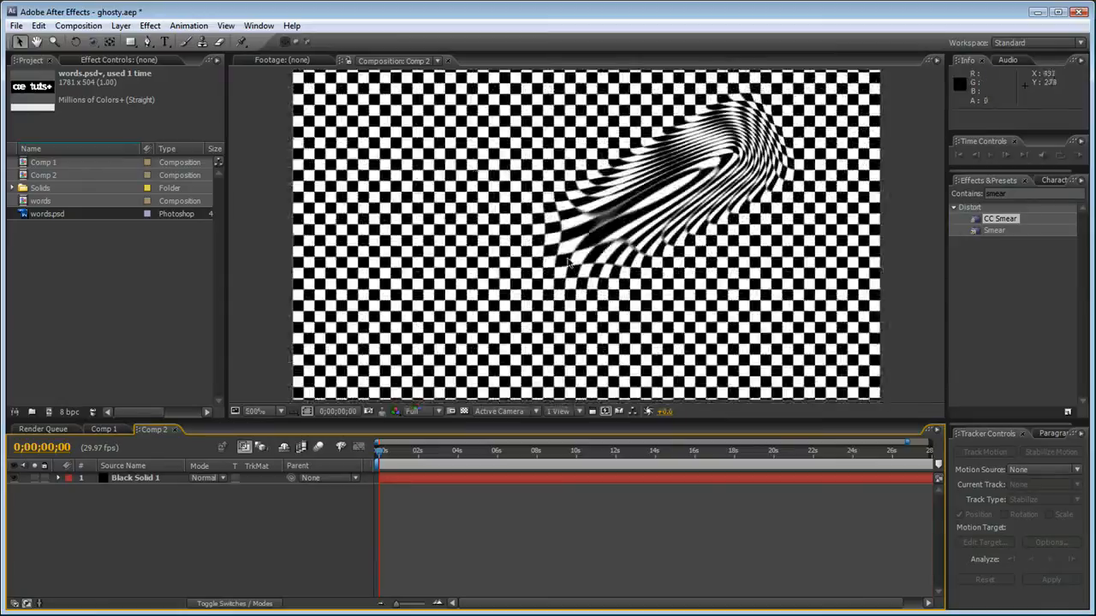
left_click(146, 482)
key("e")
left_click(110, 499)
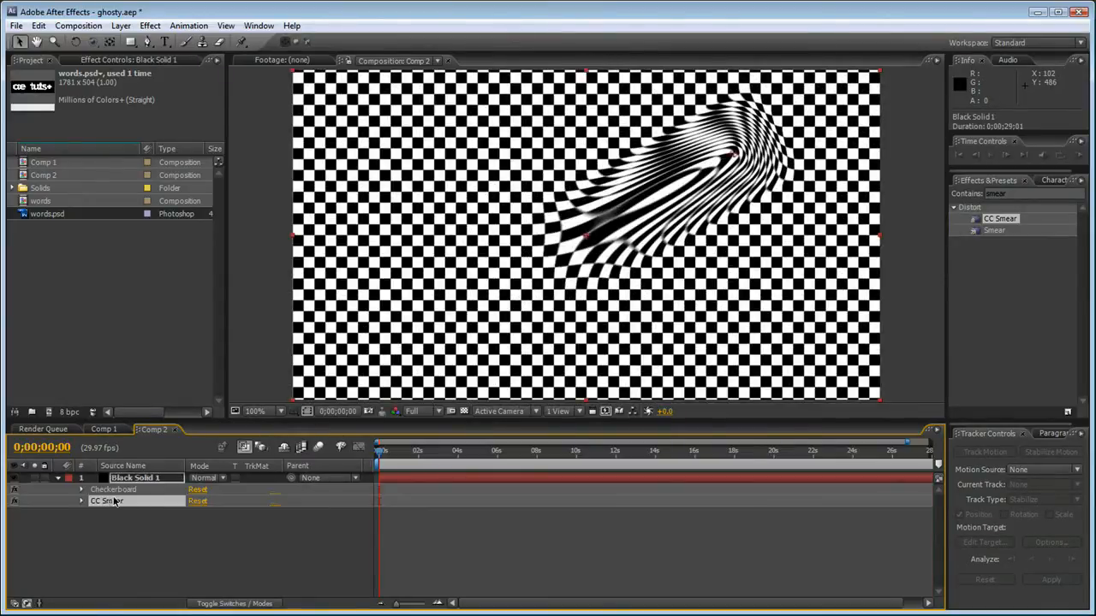
left_click(110, 60)
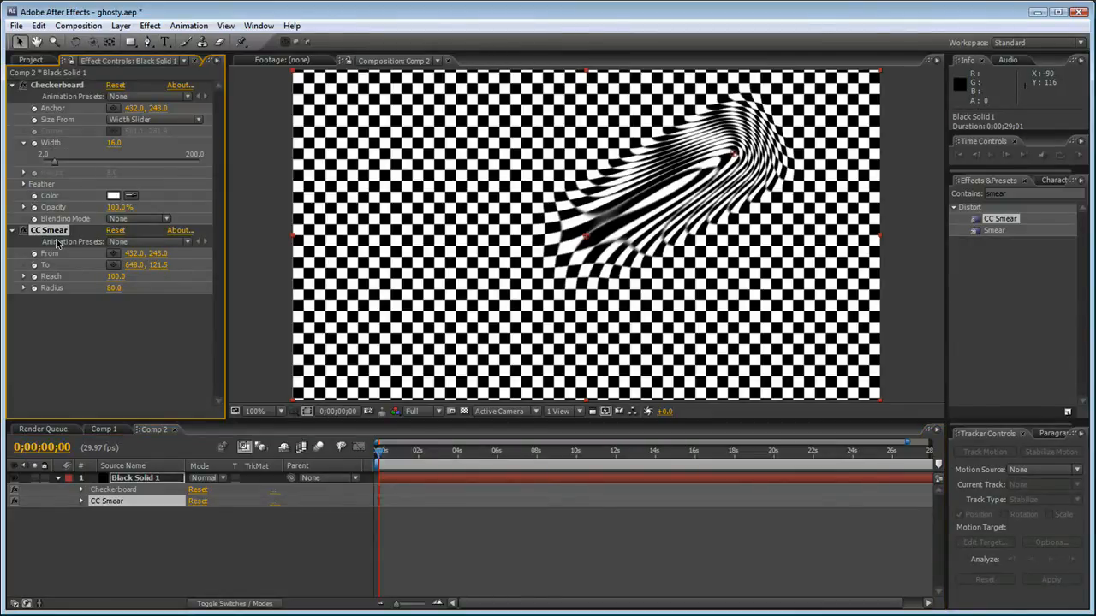
Step: Place the CC Smear From point at about 324, 180 and the To point at about 493, 229 on the checkerboard
left_click(113, 254)
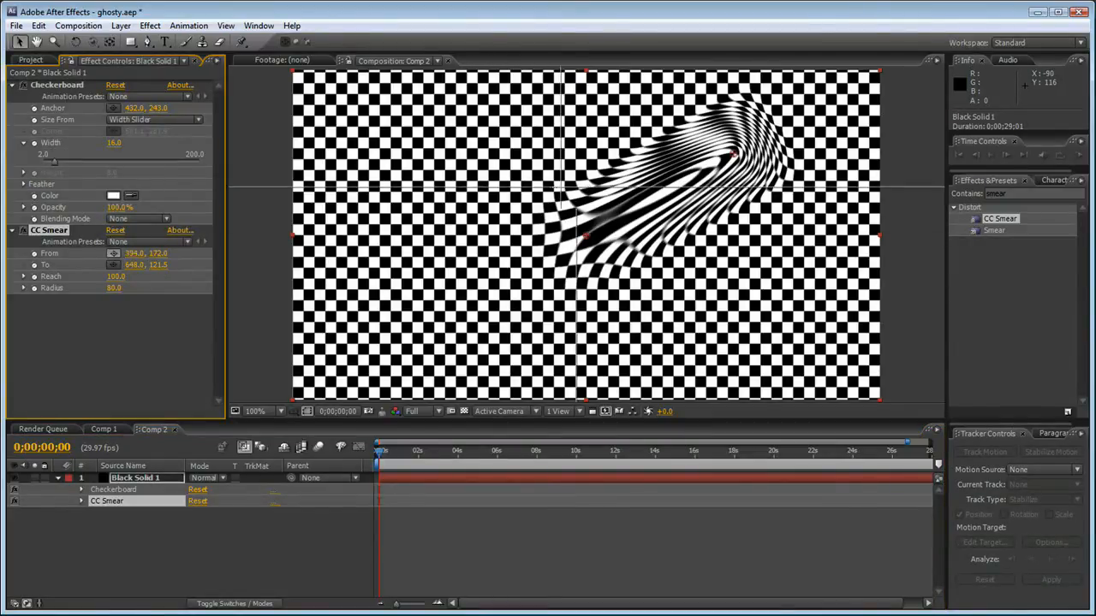
left_click(512, 193)
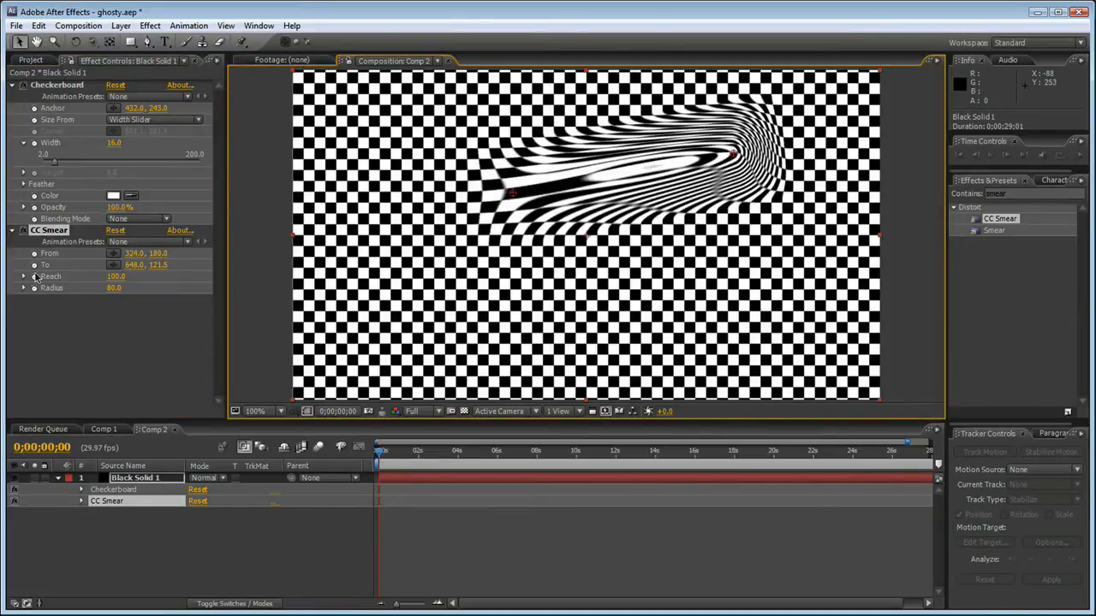
left_click(112, 267)
left_click(627, 224)
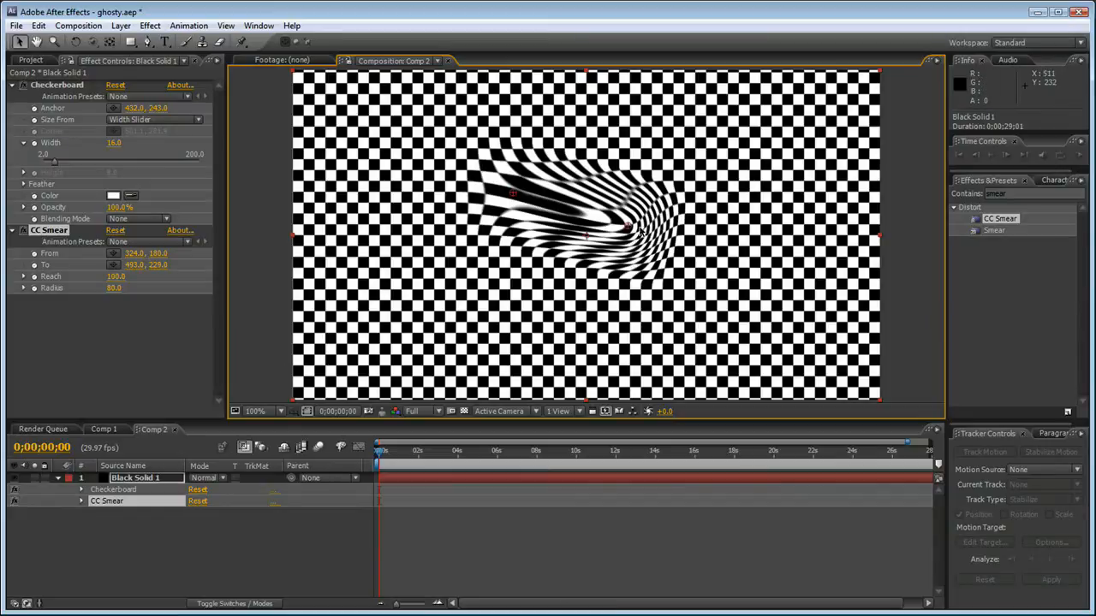
Step: Move the CC Smear From point to about 187, 233 and the To point to about 750, 87, undoing the layer nudge
left_click_drag(630, 228, 591, 181)
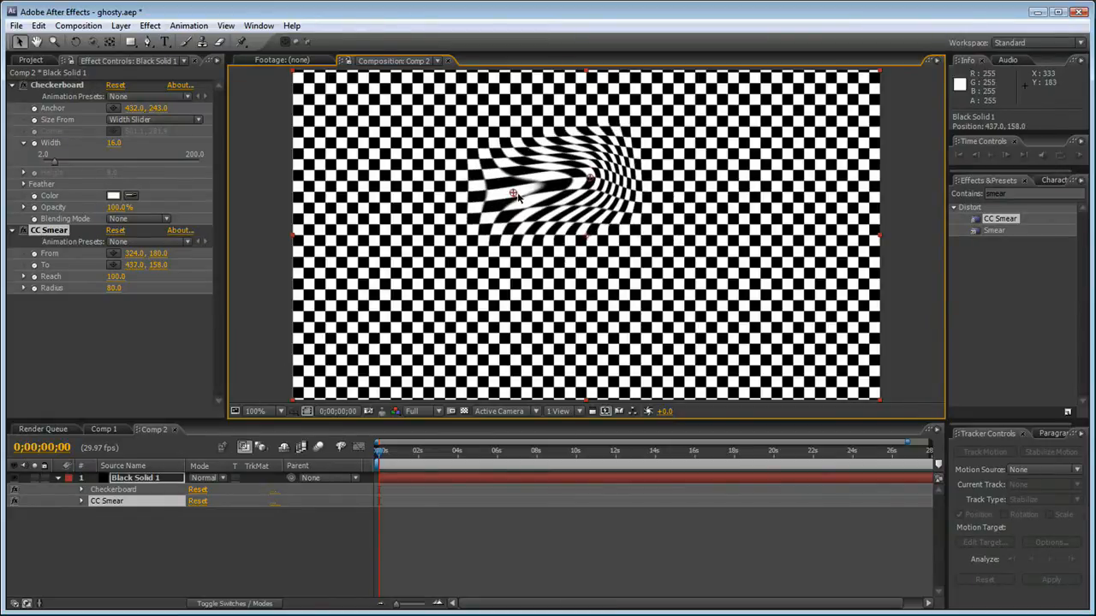
left_click_drag(512, 195, 419, 229)
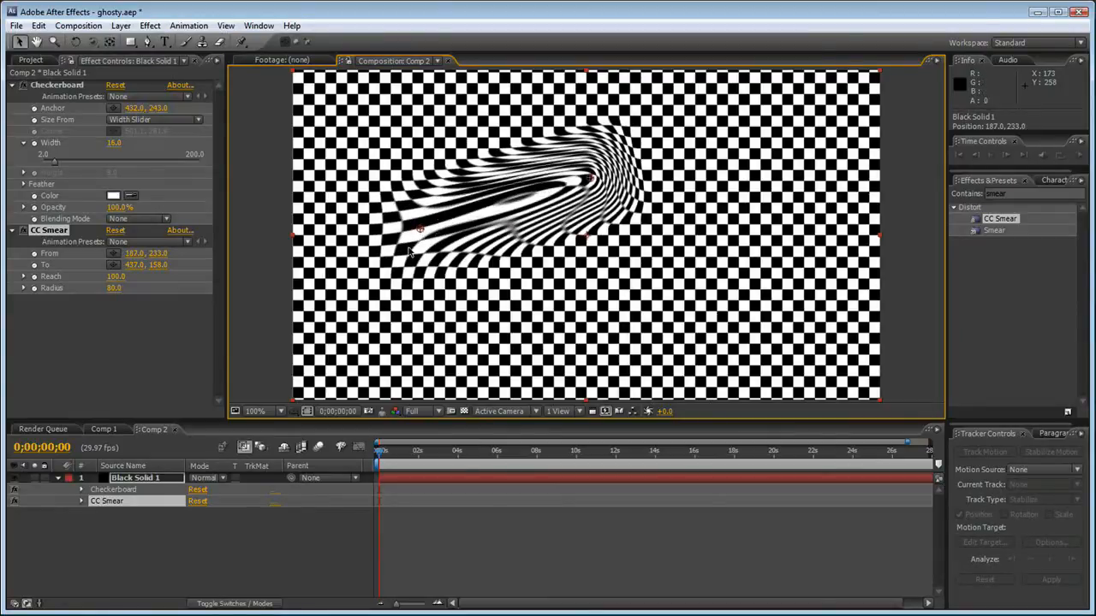
mouse_move(591, 180)
left_mouse_down()
mouse_move(615, 168)
mouse_move(544, 219)
mouse_move(552, 195)
mouse_move(596, 174)
left_mouse_up()
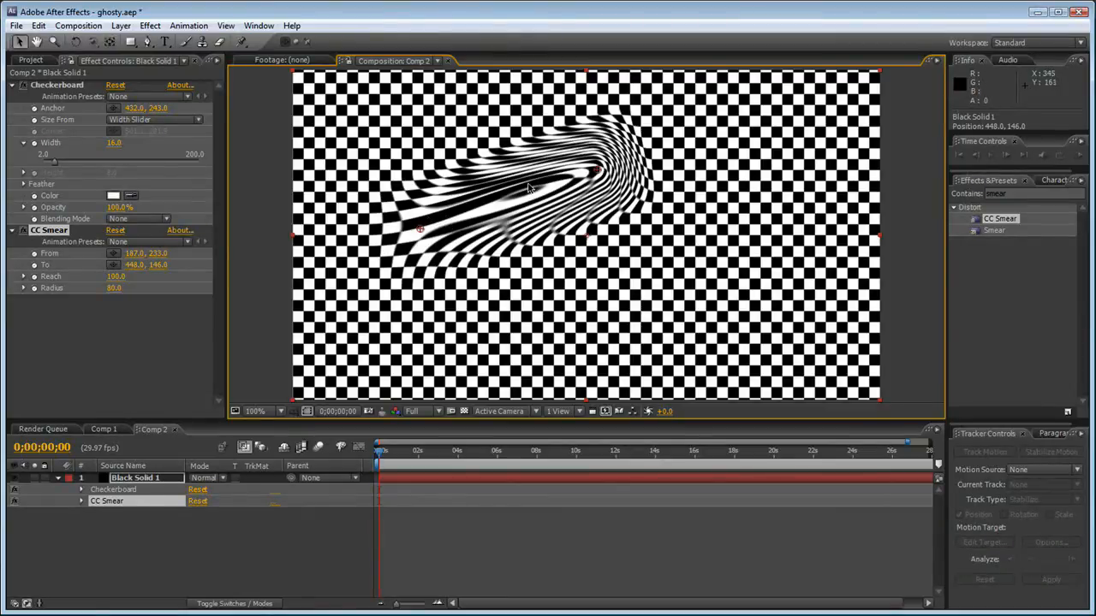
mouse_move(598, 172)
left_mouse_down()
mouse_move(504, 185)
mouse_move(421, 221)
mouse_move(426, 232)
mouse_move(664, 171)
mouse_move(736, 119)
mouse_move(800, 130)
left_mouse_up()
key("shift+Right")
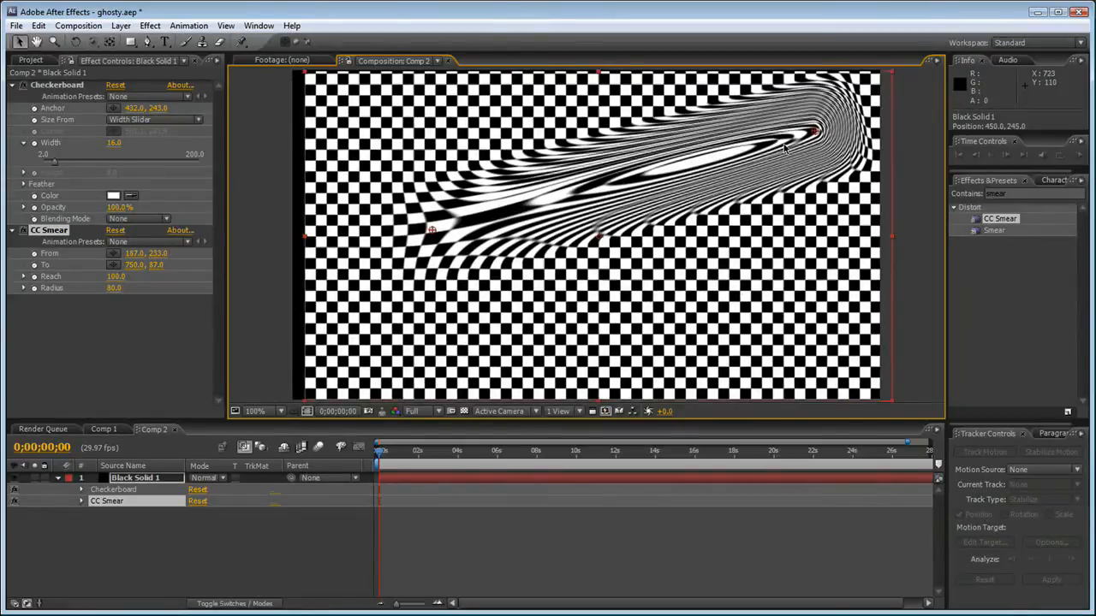
key("ctrl+z")
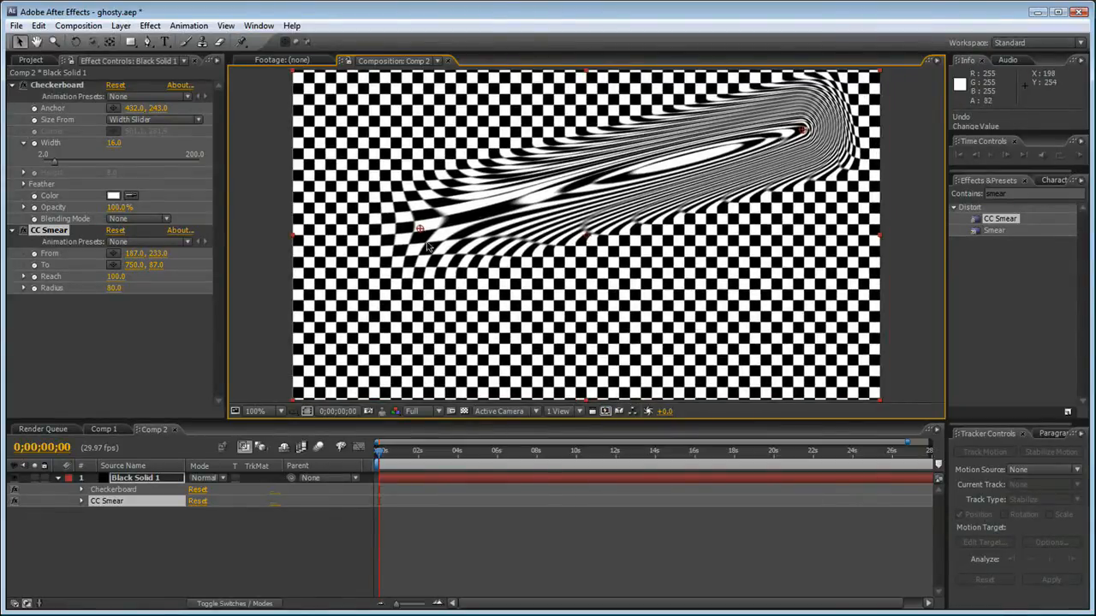
Step: Move the CC Smear To point to about 427, 173.5 and set Reach to 64 and Radius to 25
mouse_move(805, 132)
left_mouse_down()
mouse_move(480, 206)
mouse_move(616, 175)
left_mouse_up()
mouse_move(685, 175)
left_mouse_down()
mouse_move(762, 137)
mouse_move(454, 214)
mouse_move(601, 187)
left_mouse_up()
mouse_move(114, 281)
left_mouse_down()
mouse_move(146, 280)
mouse_move(103, 277)
mouse_move(159, 285)
mouse_move(77, 291)
left_mouse_up()
key("period")
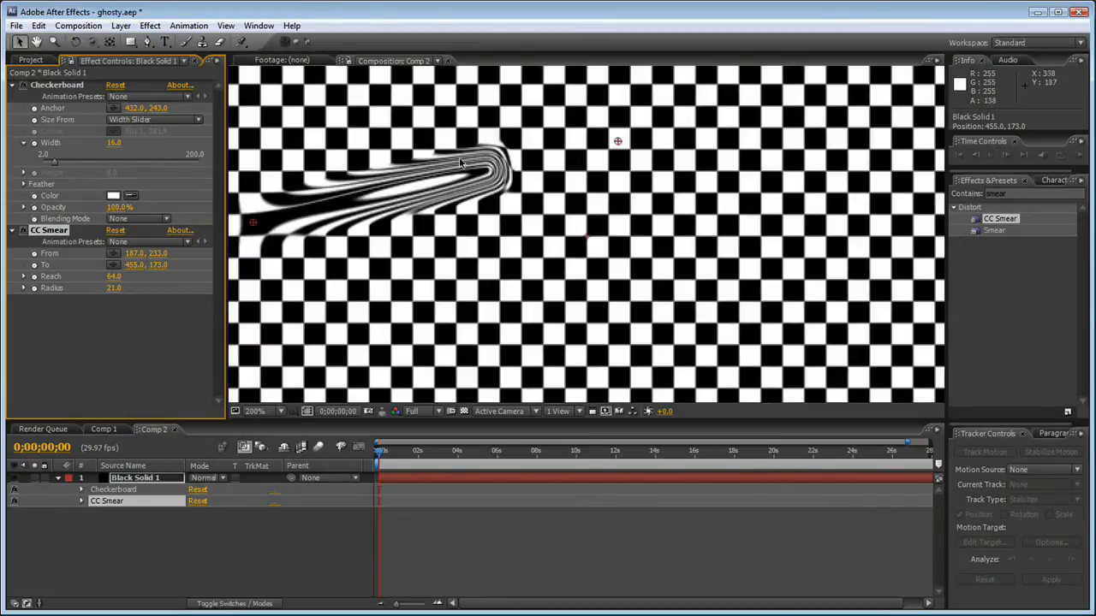
mouse_move(112, 291)
left_mouse_down()
mouse_move(121, 288)
mouse_move(104, 286)
mouse_move(120, 286)
left_mouse_up()
mouse_move(617, 141)
left_mouse_down()
mouse_move(493, 173)
mouse_move(579, 141)
left_mouse_up()
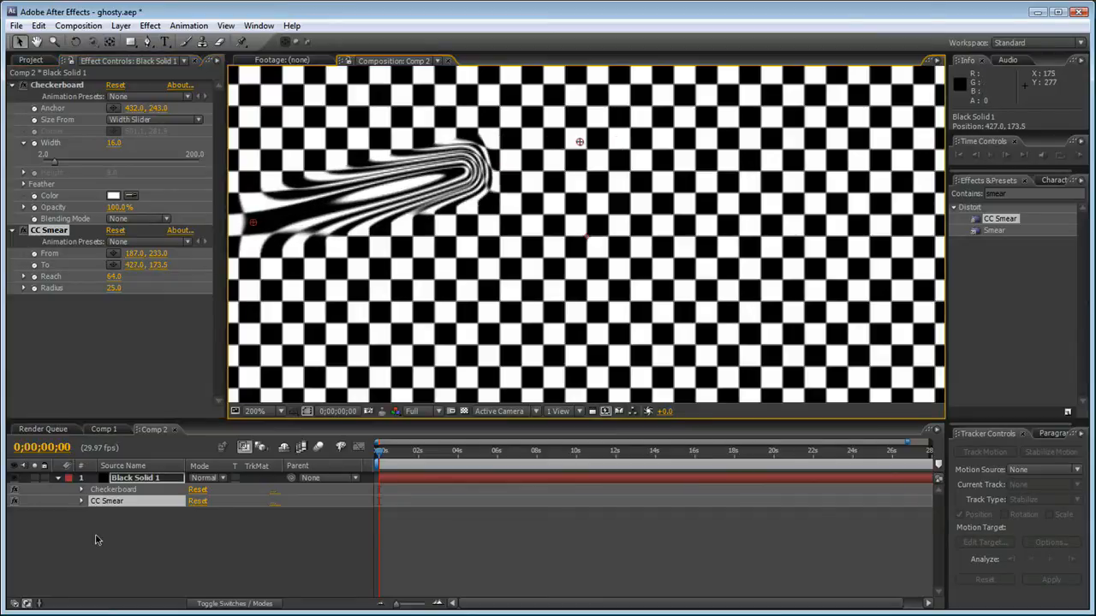
Step: Close Comp 2 and apply the CC Smear effect to the words layer in Comp 1
left_click(96, 541)
left_click(175, 429)
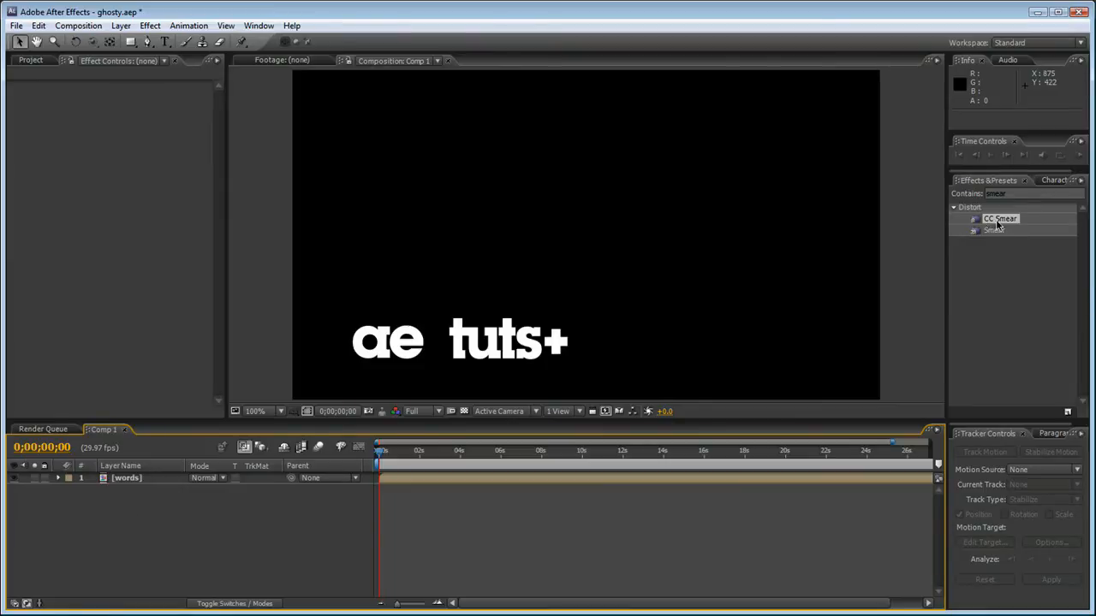
left_click_drag(993, 224, 573, 294)
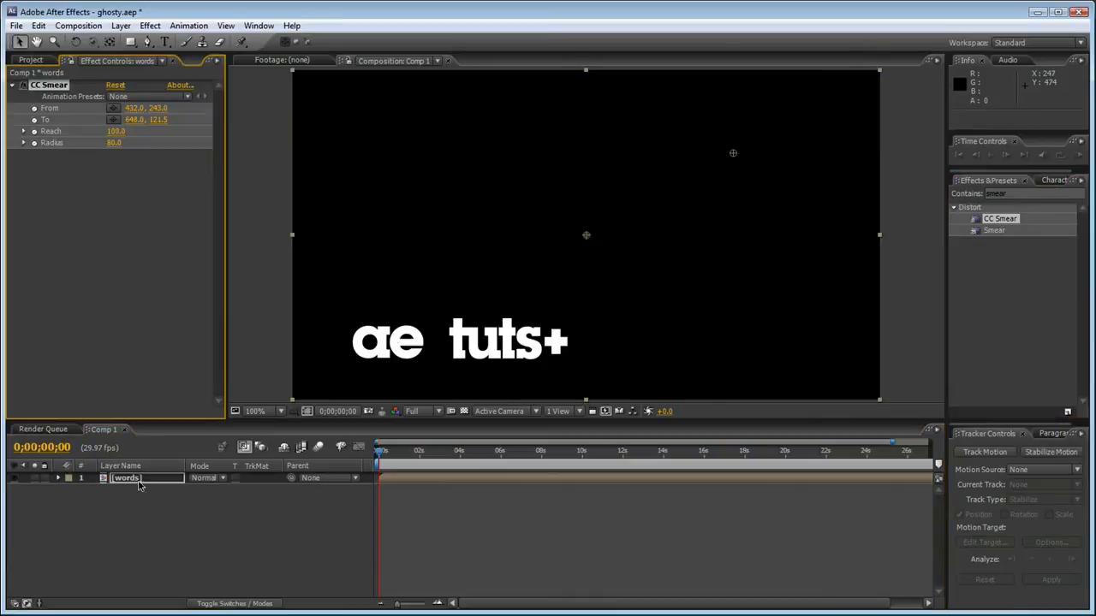
left_click(124, 510)
left_click(124, 478)
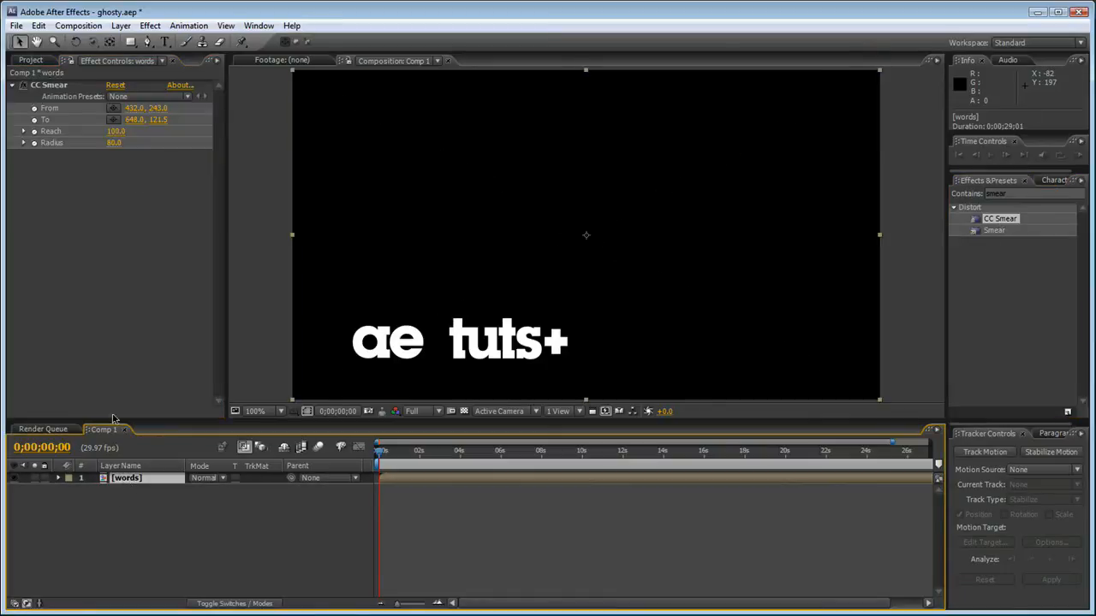
left_click(49, 110)
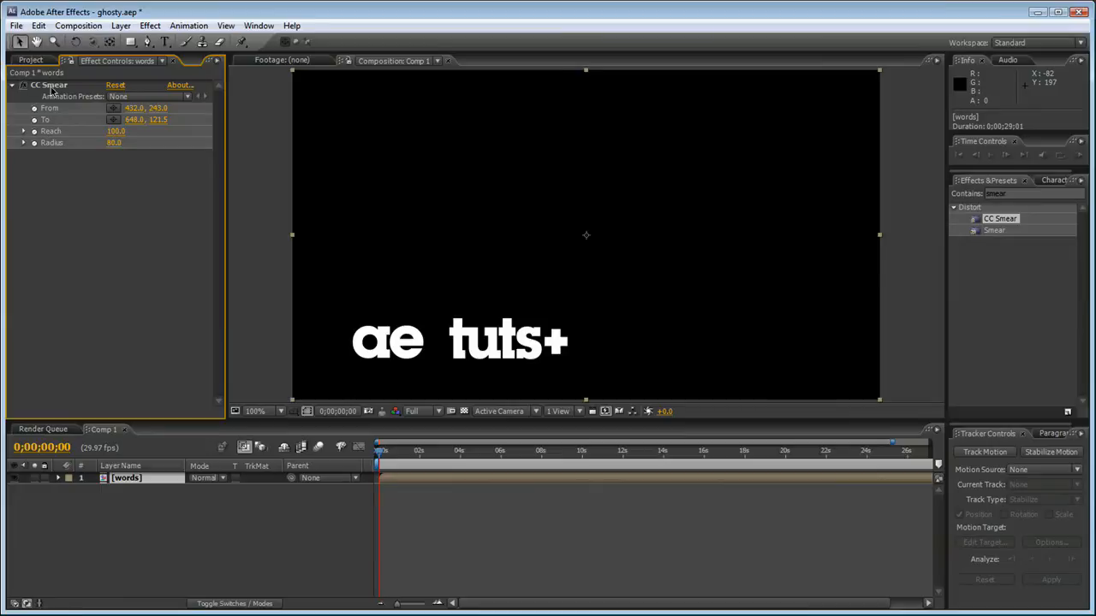
Step: Keyframe the CC Smear points at the start of Comp 1, with From at about -38, 355 and To at about 806, -50.5
left_click(48, 86)
key("comma")
key("comma")
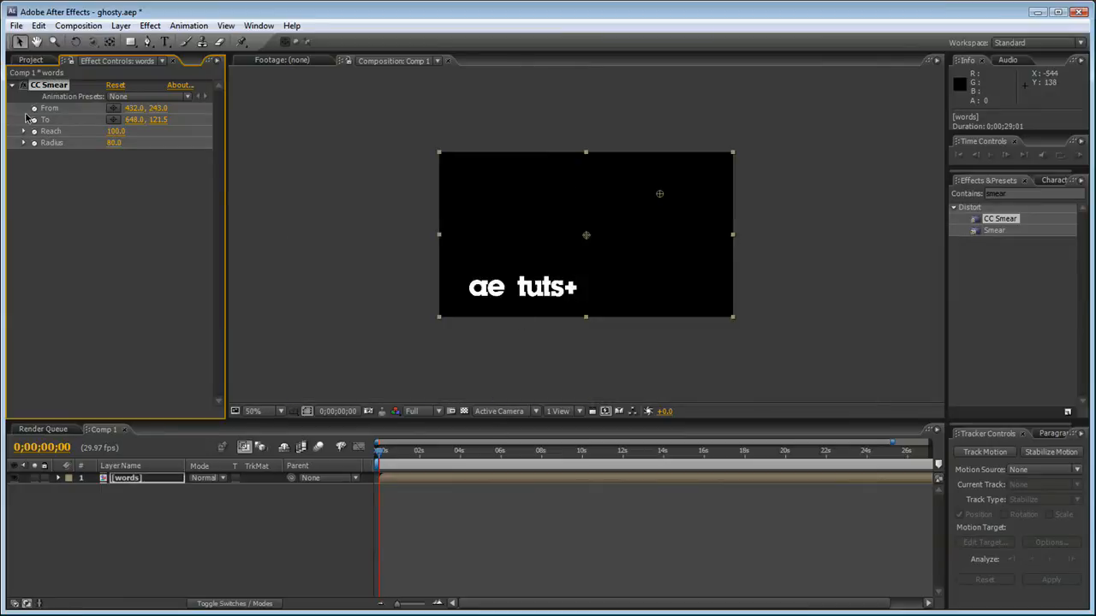
mouse_move(585, 235)
left_mouse_down()
mouse_move(441, 255)
mouse_move(459, 305)
left_mouse_up()
mouse_move(459, 271)
left_mouse_down()
mouse_move(455, 286)
mouse_move(443, 278)
mouse_move(430, 287)
mouse_move(430, 300)
left_mouse_up()
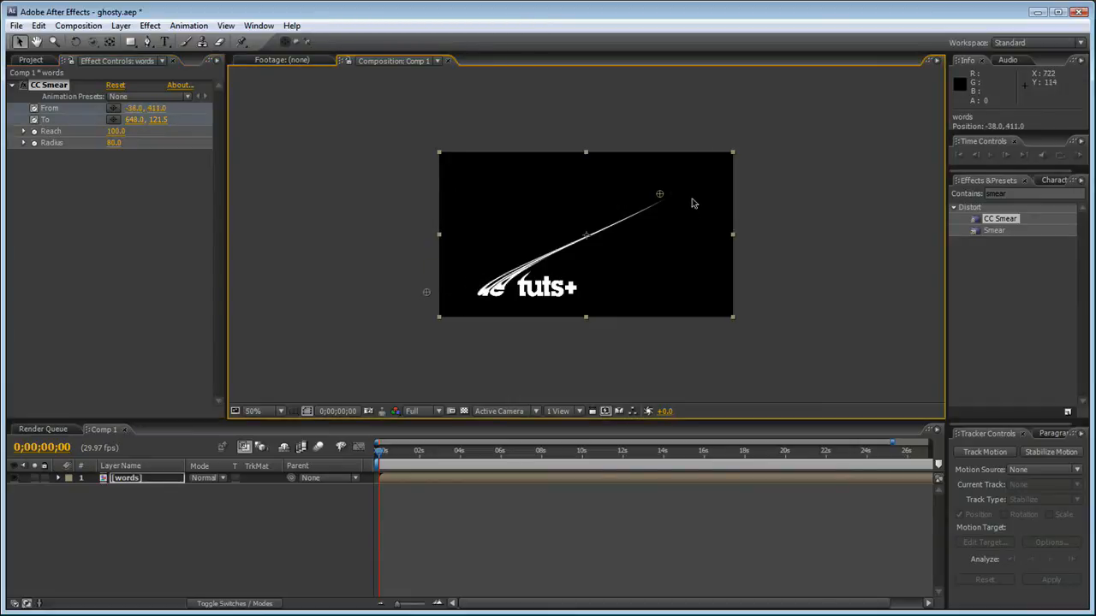
mouse_move(659, 195)
left_mouse_down()
mouse_move(626, 173)
mouse_move(692, 135)
mouse_move(712, 137)
left_mouse_up()
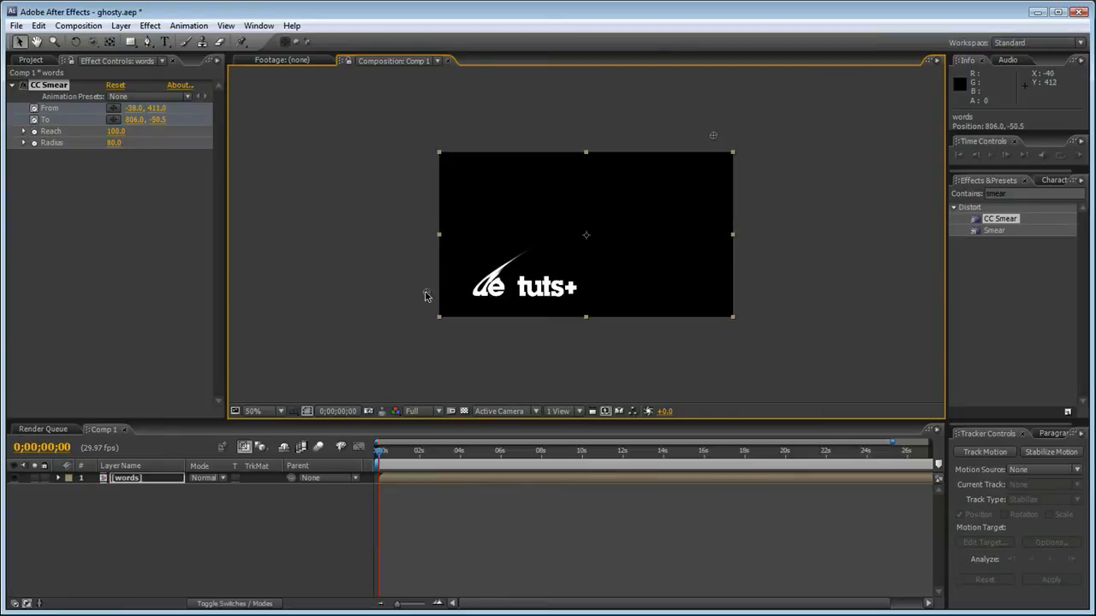
left_click_drag(427, 296, 427, 273)
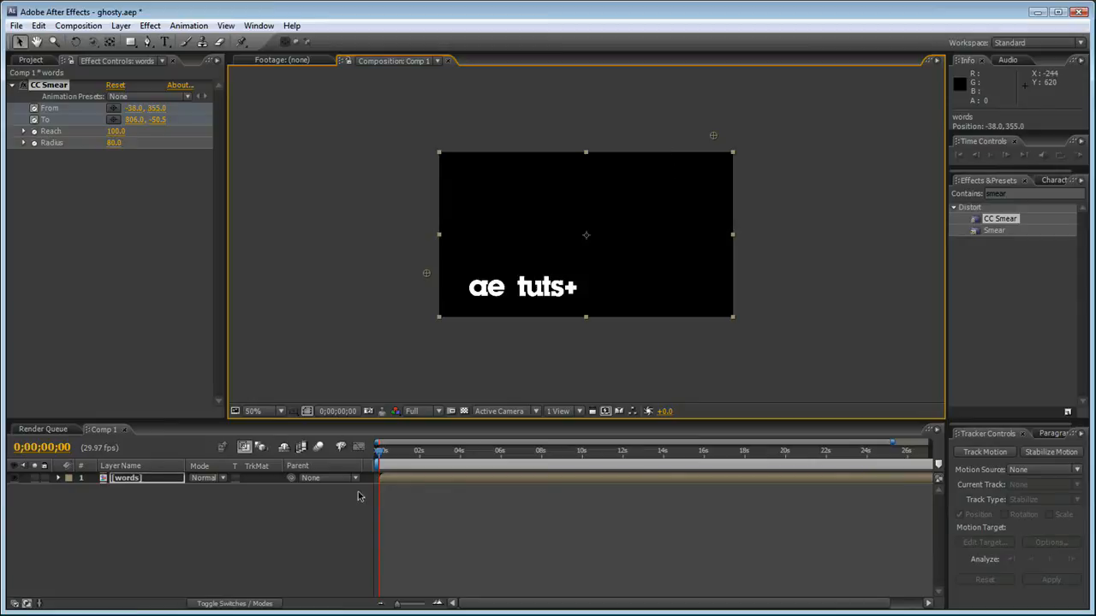
Step: Show the keyframed properties and, at 2 seconds, keyframe From at about 150, 535 and To at about 906, 427.5
key("u")
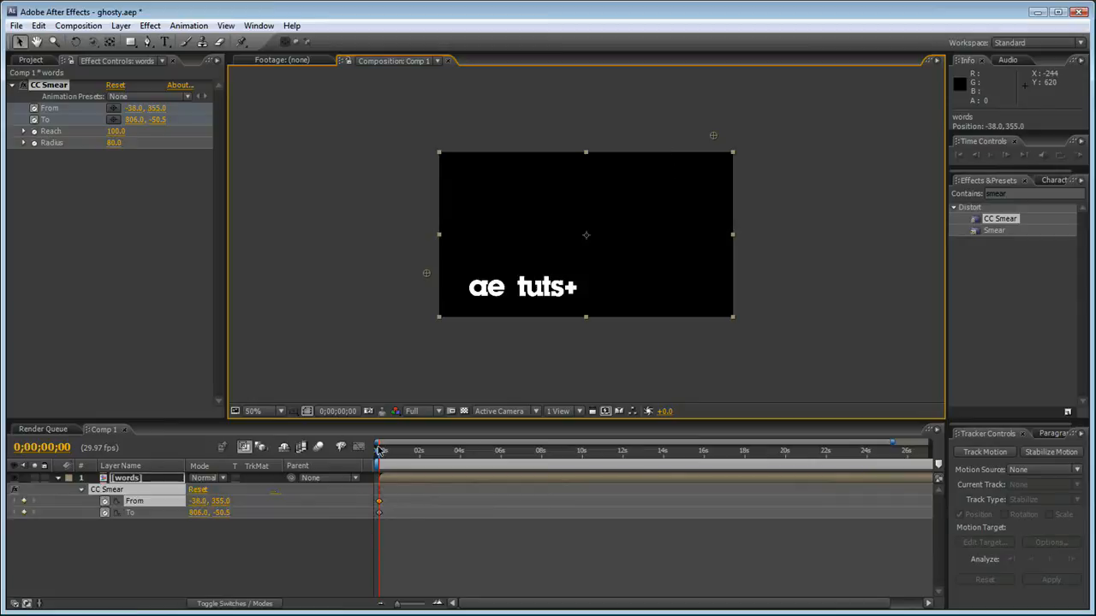
left_click_drag(381, 453, 419, 456)
left_click_drag(426, 277, 443, 304)
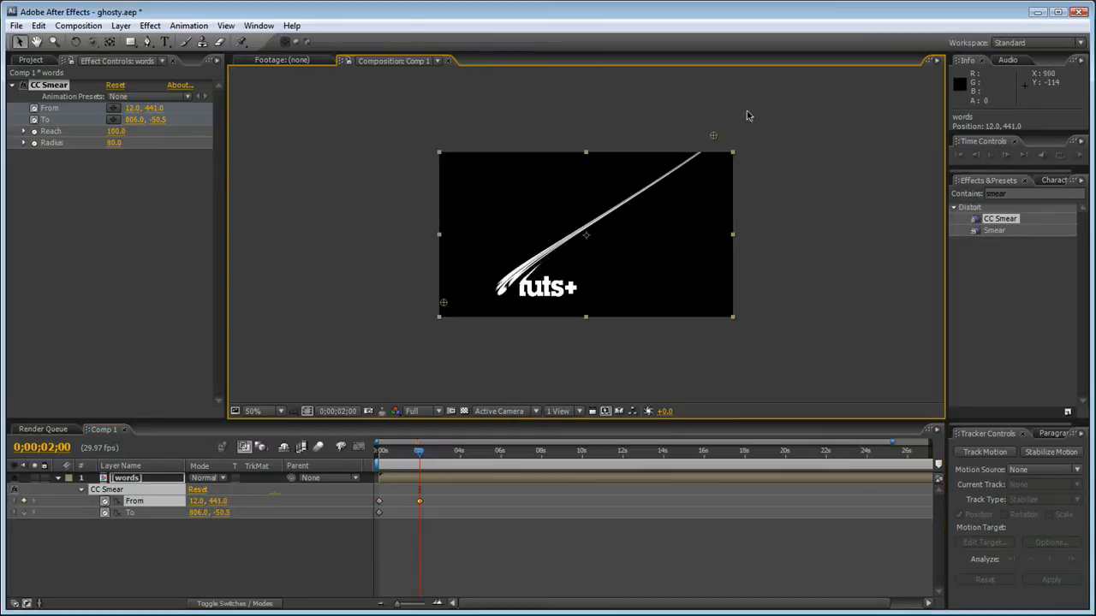
mouse_move(709, 141)
left_mouse_down()
mouse_move(695, 160)
mouse_move(717, 138)
left_mouse_up()
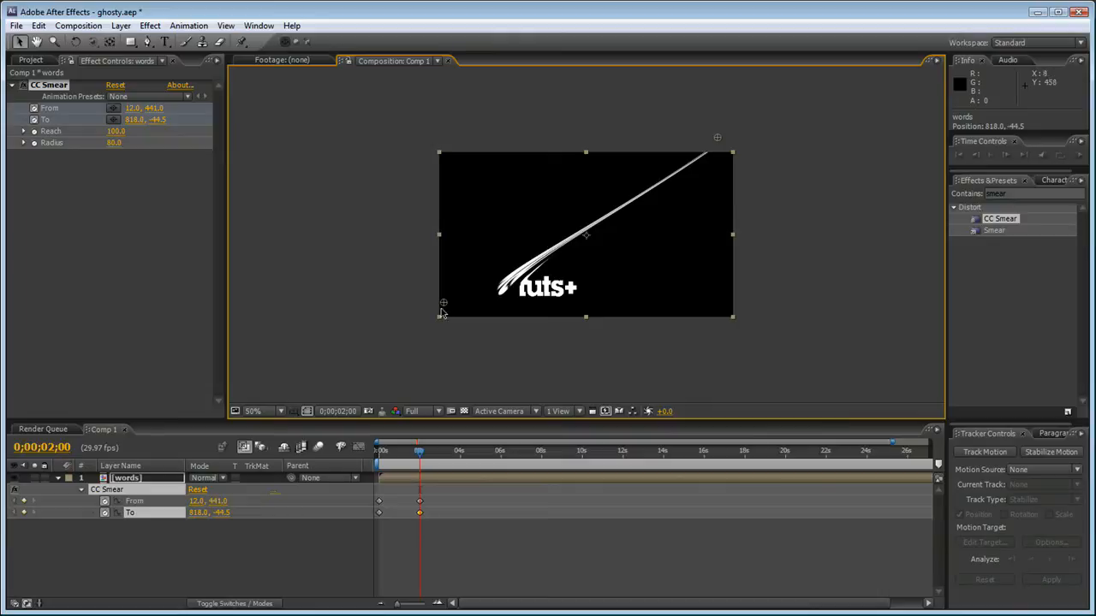
left_click_drag(443, 306, 483, 323)
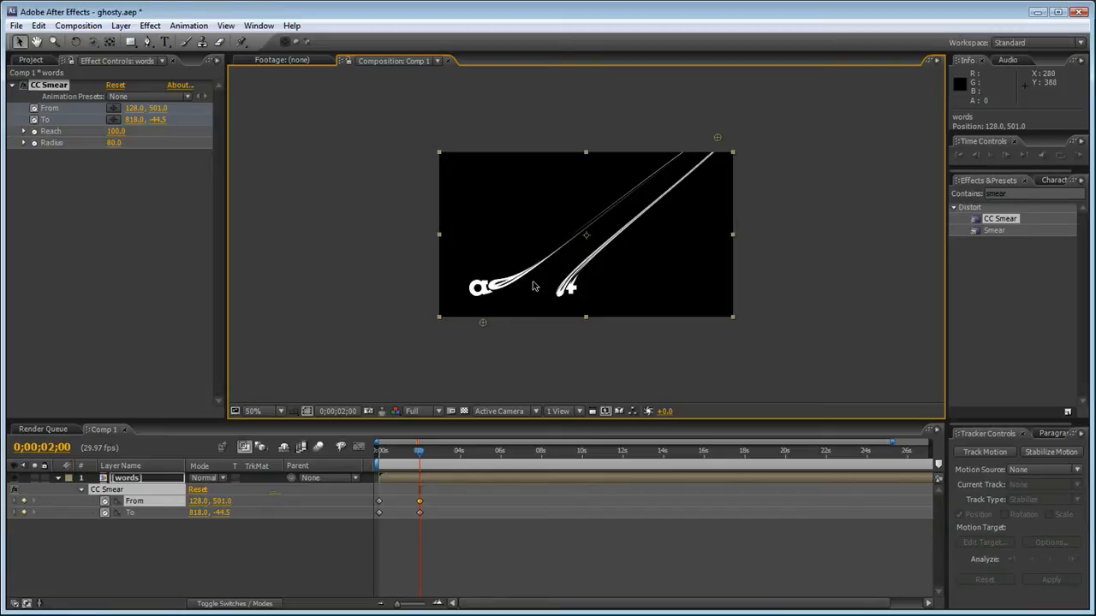
mouse_move(480, 326)
left_mouse_down()
mouse_move(433, 301)
mouse_move(538, 339)
mouse_move(416, 315)
mouse_move(429, 321)
mouse_move(403, 290)
left_mouse_up()
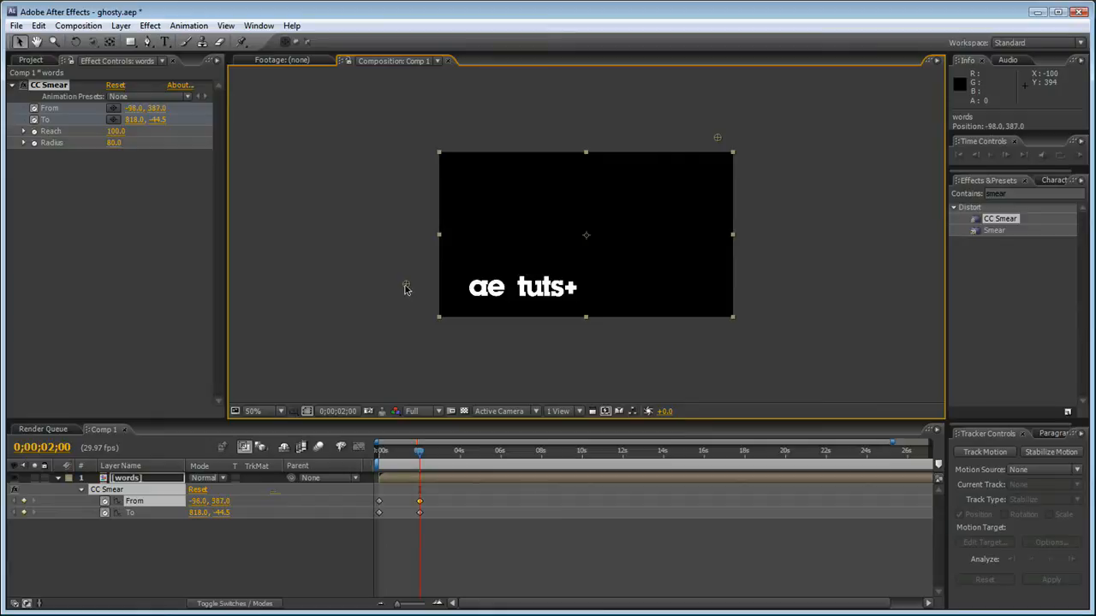
mouse_move(407, 295)
left_mouse_down()
mouse_move(459, 331)
mouse_move(491, 335)
left_mouse_up()
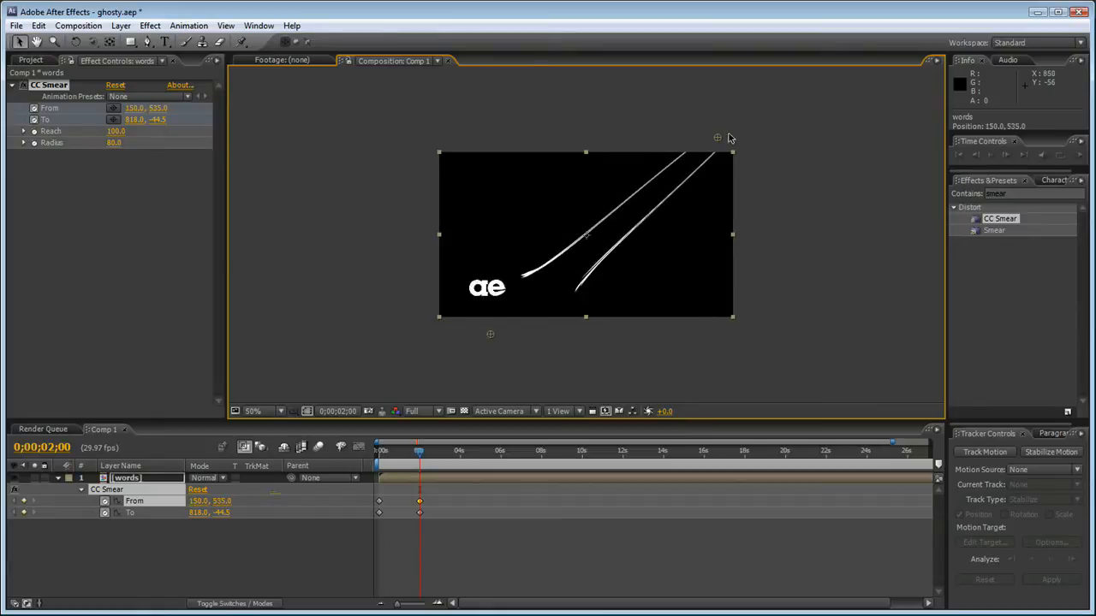
mouse_move(721, 143)
left_mouse_down()
mouse_move(754, 155)
mouse_move(758, 240)
mouse_move(747, 308)
left_mouse_up()
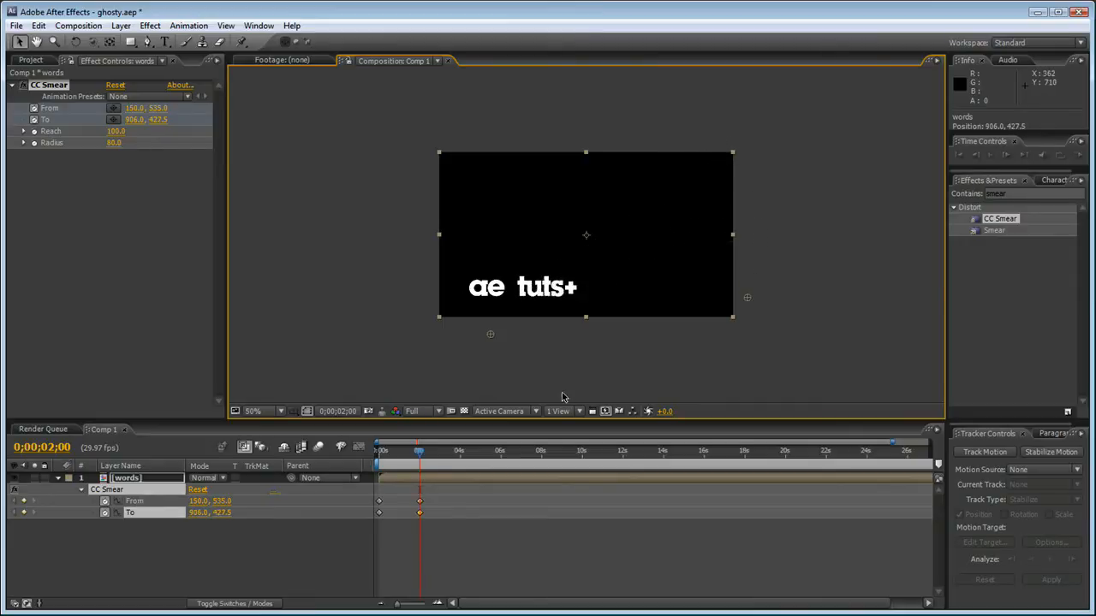
Step: Add a To keyframe at about 1 second, moving the point to about 931.7, -19.5 outside the frame, and scrub the result
left_click_drag(417, 453, 400, 454)
left_click_drag(732, 222, 756, 145)
mouse_move(400, 455)
left_mouse_down()
mouse_move(375, 456)
mouse_move(396, 458)
left_mouse_up()
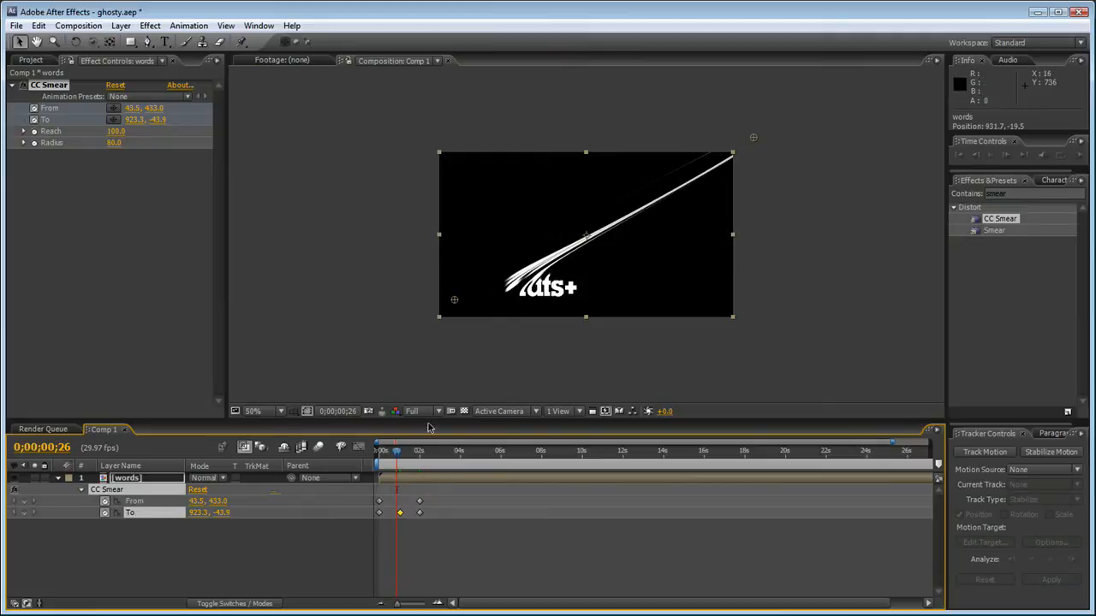
Step: Adjust the 2-second keyframes, moving To to about 908, 271.5 and From to about 286, 573
mouse_move(398, 453)
left_mouse_down()
mouse_move(387, 454)
mouse_move(417, 455)
mouse_move(381, 455)
mouse_move(420, 459)
left_mouse_up()
key("period")
scroll(479, 345, "down", 2)
left_click_drag(748, 299, 746, 273)
left_click_drag(482, 338, 520, 340)
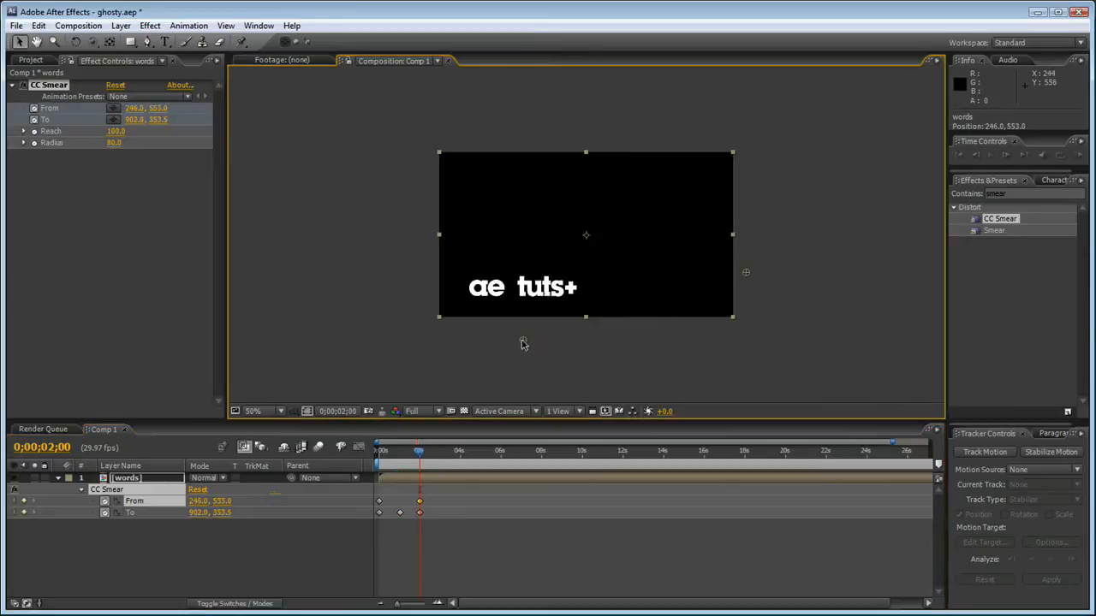
left_click(747, 264)
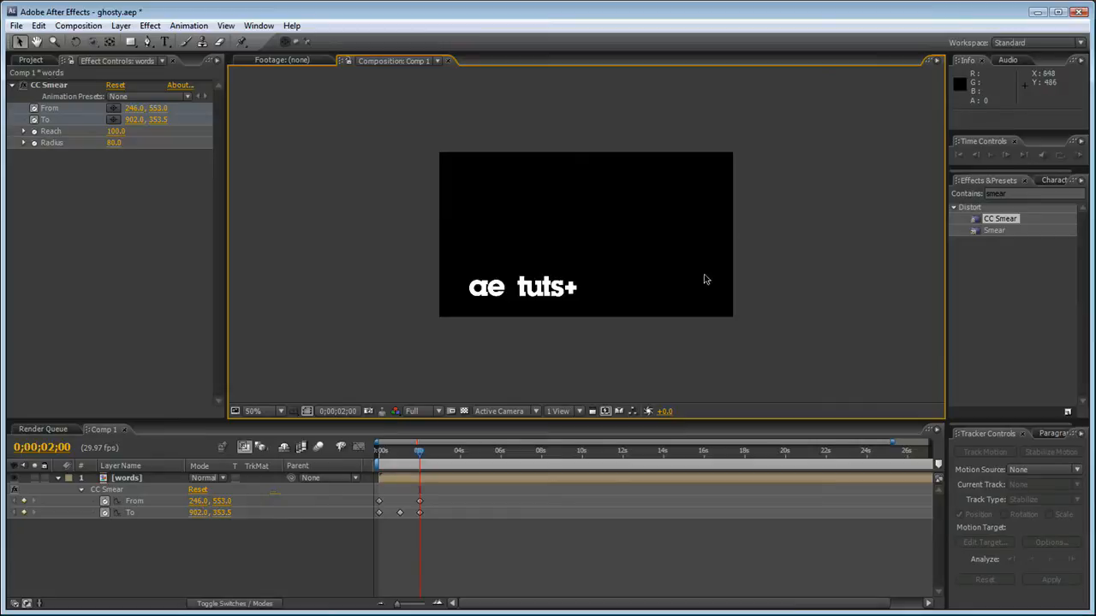
left_click(107, 489)
left_click_drag(744, 276, 748, 246)
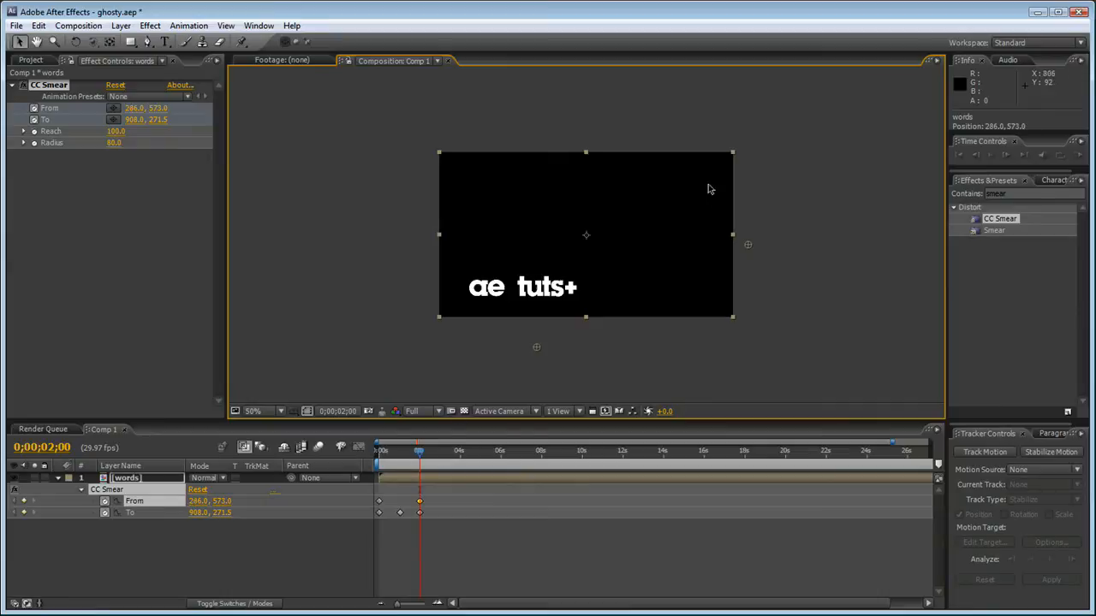
Step: Add a From keyframe at about 1 second, moving the point to about -6.6, 527.6, and scrub the smear
mouse_move(420, 458)
left_mouse_down()
mouse_move(378, 460)
mouse_move(399, 455)
left_mouse_up()
left_click(394, 460)
left_click_drag(483, 312, 437, 334)
mouse_move(404, 453)
left_mouse_down()
mouse_move(387, 457)
mouse_move(416, 460)
mouse_move(376, 464)
mouse_move(395, 462)
left_mouse_up()
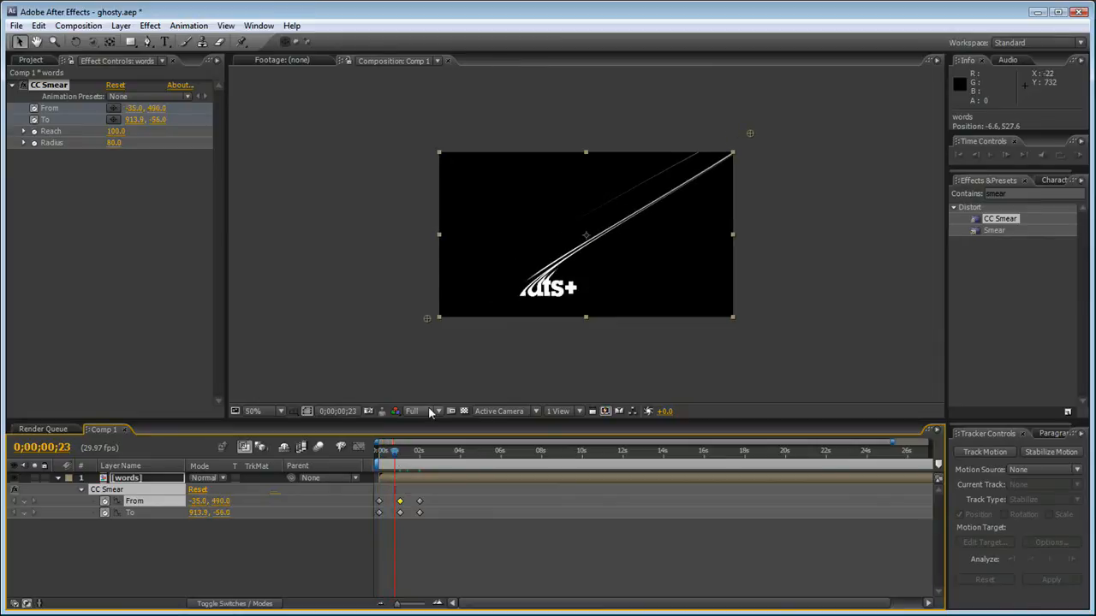
left_click(439, 477)
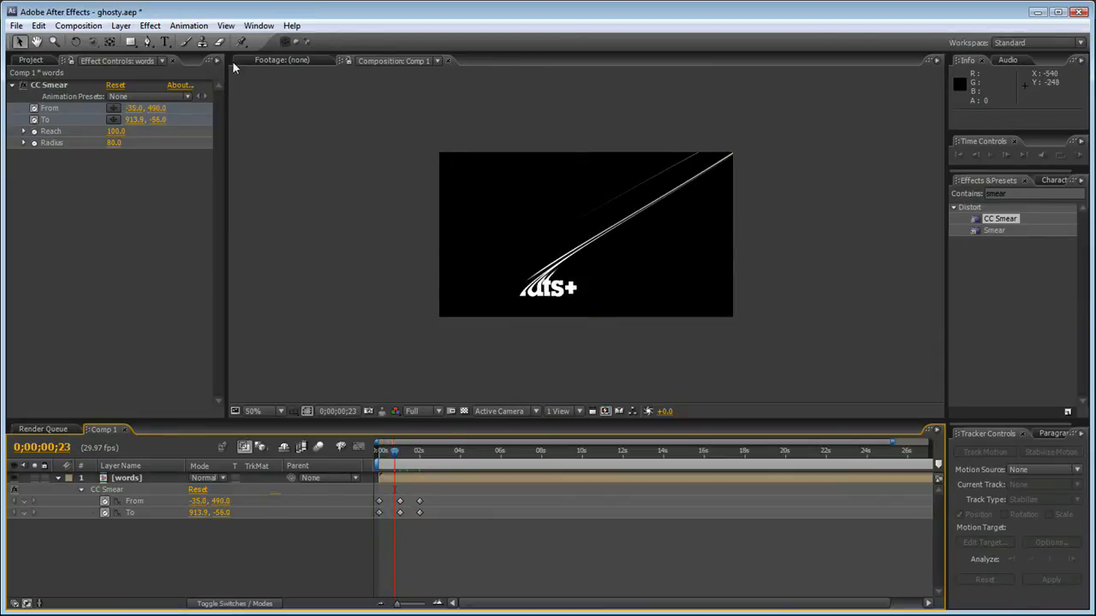
left_click(130, 42)
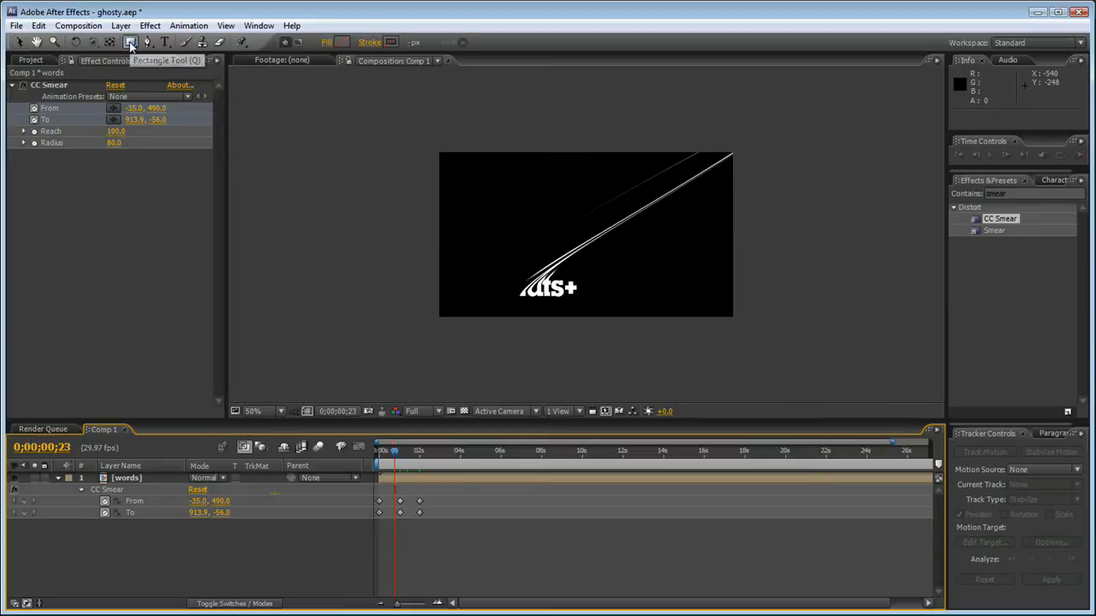
double_click(130, 42)
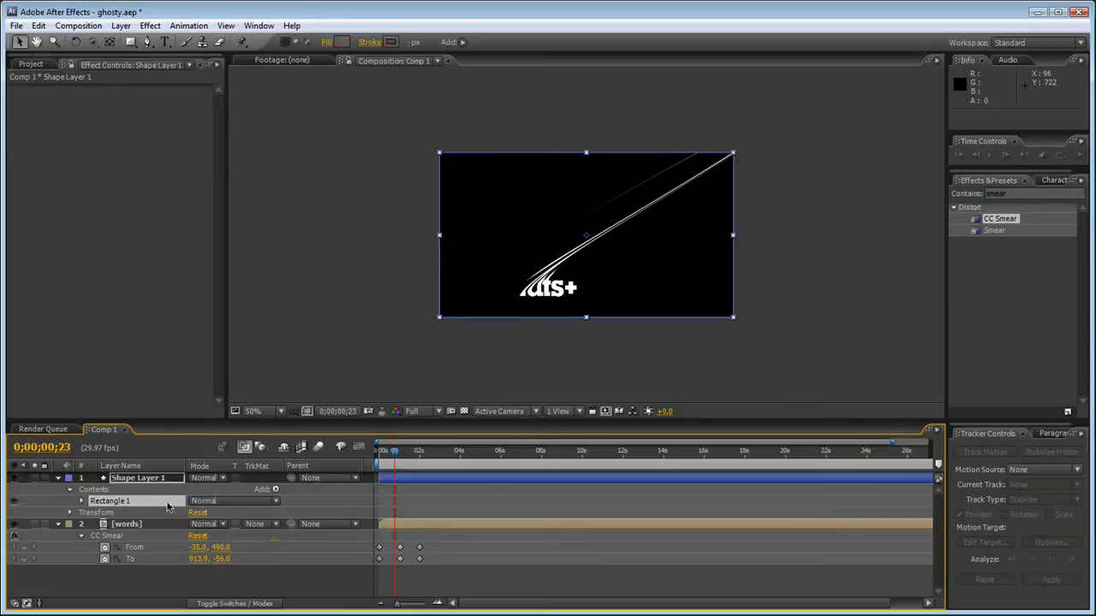
left_click(125, 481)
key("Delete")
left_click(131, 43)
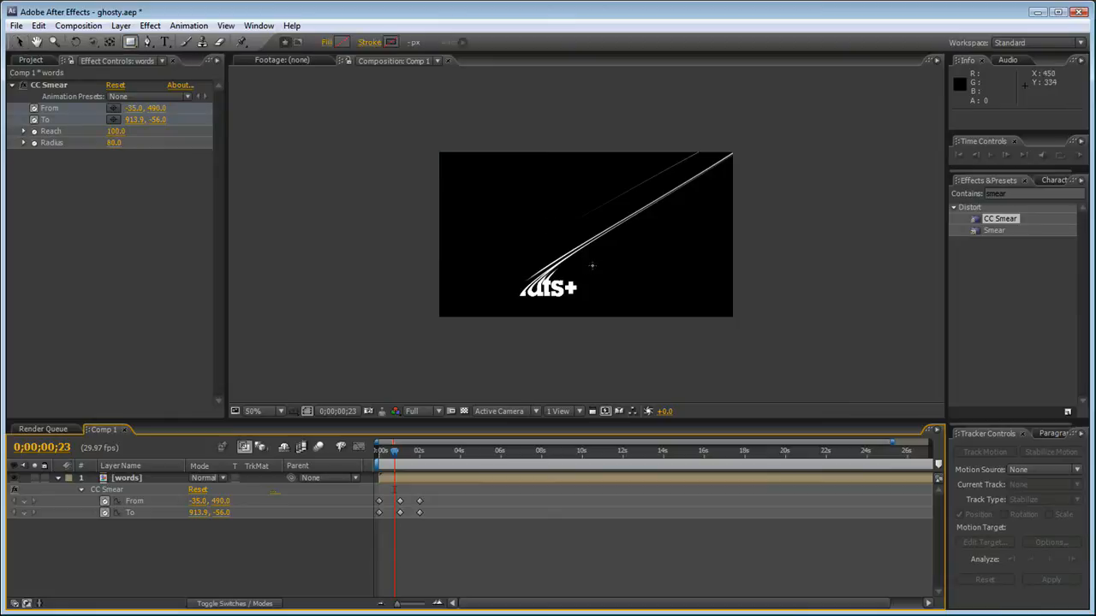
left_click_drag(591, 265, 504, 311)
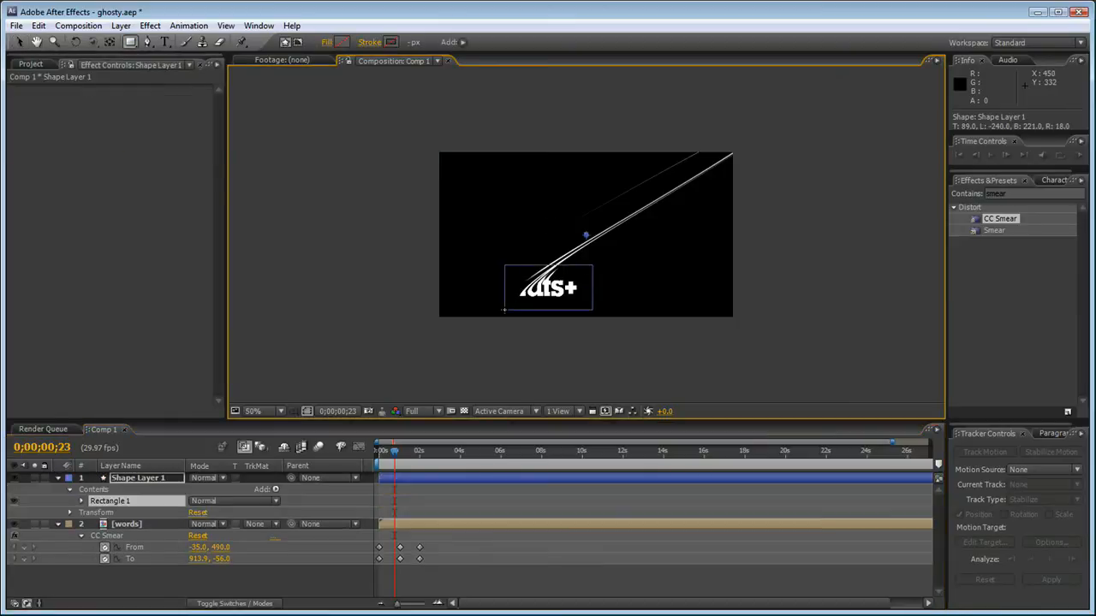
key("ctrl+z")
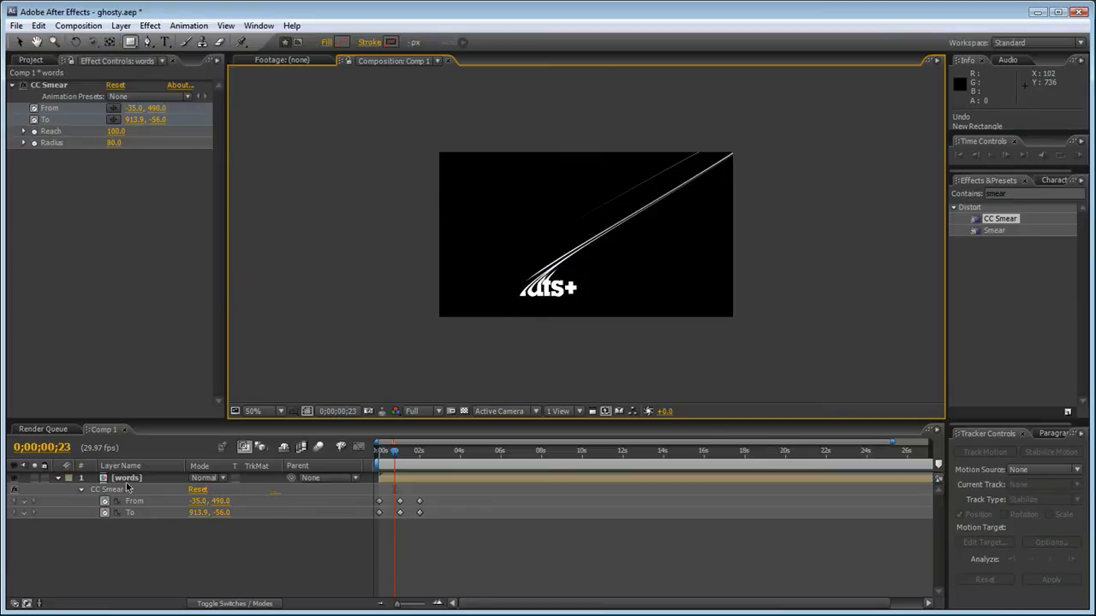
Step: Draw a rectangular mask of about 382 × 152 px around the text on the words layer
left_click(127, 477)
left_click_drag(583, 256, 453, 302)
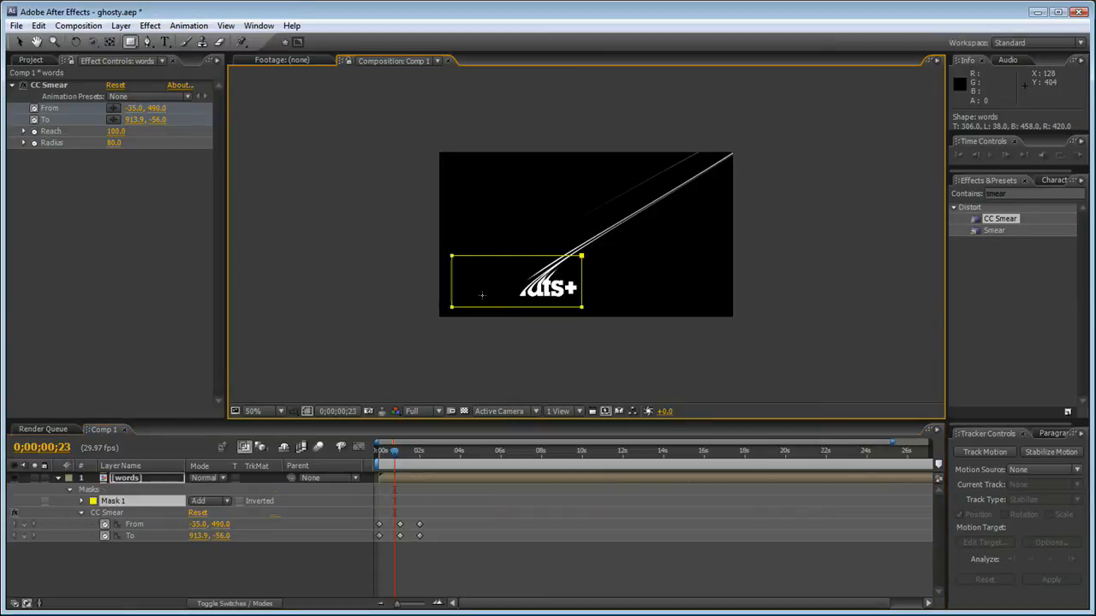
key("period")
key("v")
Step: Switch off CC Smear and reshape the mask, lowering its top edge and sweeping its right edge from before "ae" to the plus sign
left_click_drag(578, 334, 363, 344)
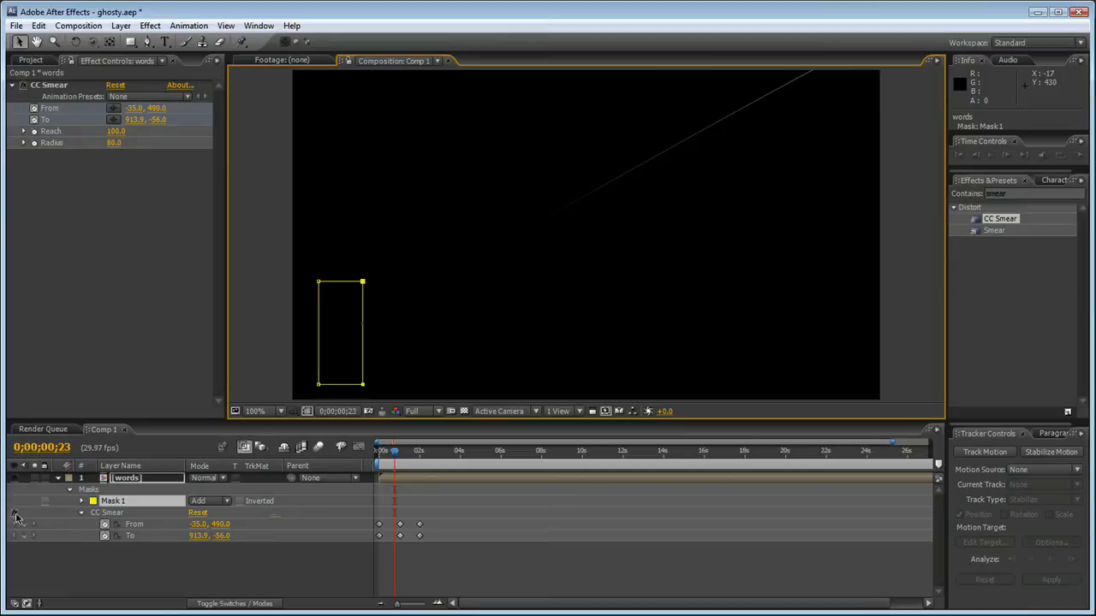
left_click_drag(364, 342, 444, 346)
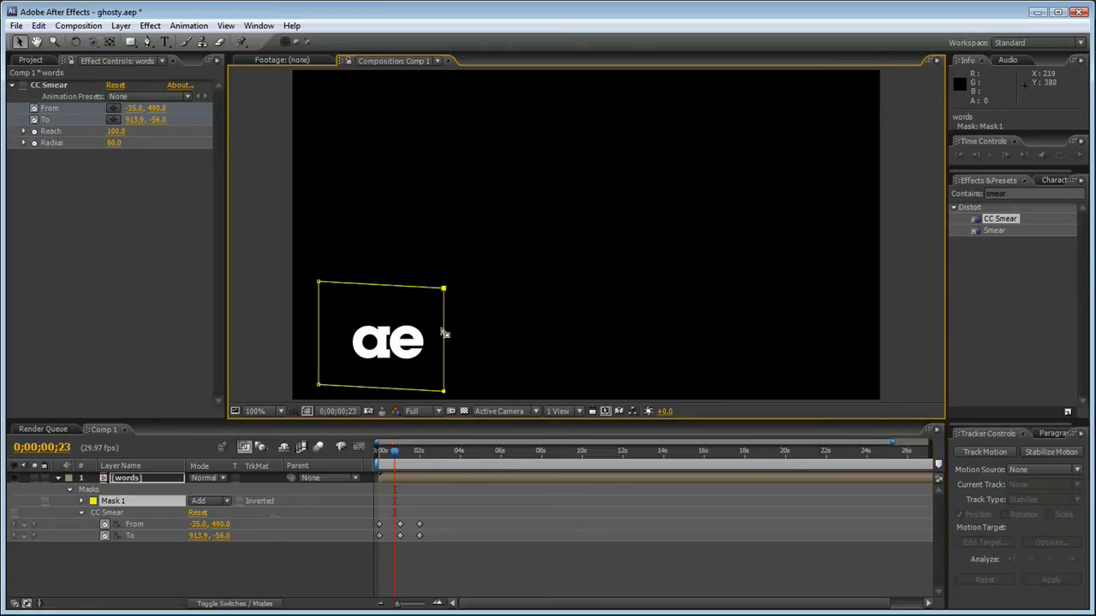
mouse_move(445, 338)
left_mouse_down()
mouse_move(452, 326)
mouse_move(427, 336)
mouse_move(440, 326)
left_mouse_up()
left_click_drag(407, 288, 402, 300)
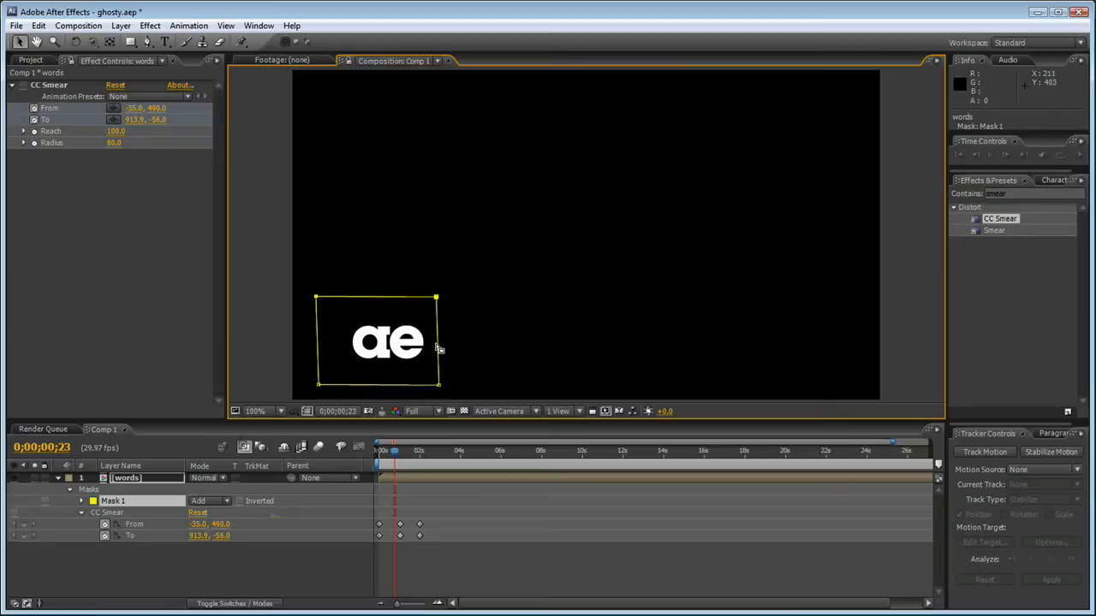
left_click_drag(440, 346, 470, 334)
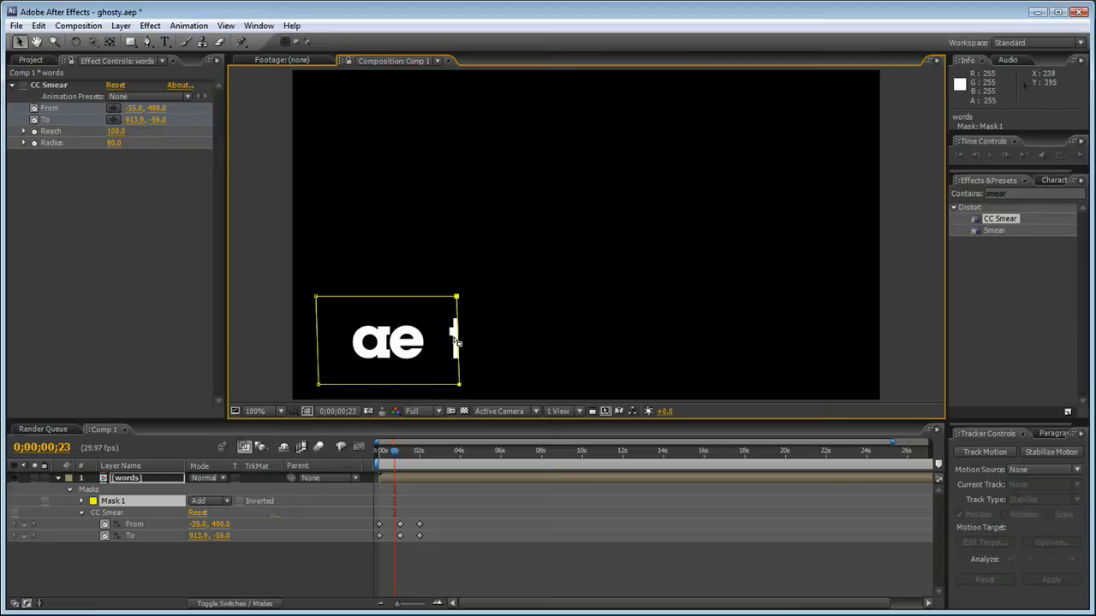
left_click_drag(459, 347, 565, 343)
Step: At 0;00;01;03, pull the mask's right edge in to the first letter of "tuts+" and switch CC Smear back on
mouse_move(394, 460)
left_mouse_down()
mouse_move(423, 454)
mouse_move(401, 454)
left_mouse_up()
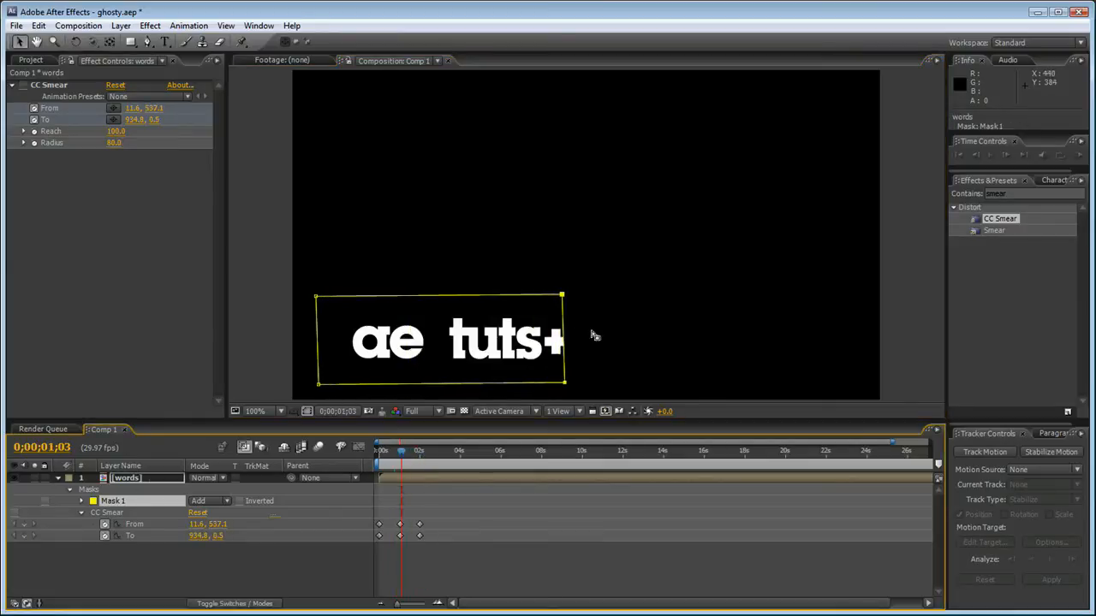
left_click_drag(565, 344, 511, 346)
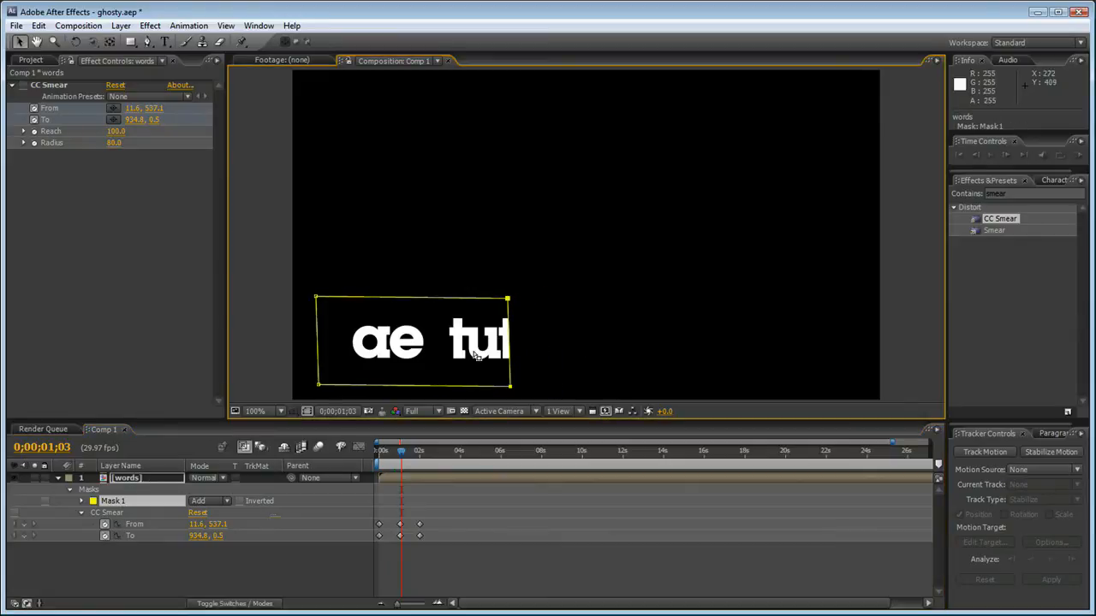
left_click_drag(513, 347, 467, 347)
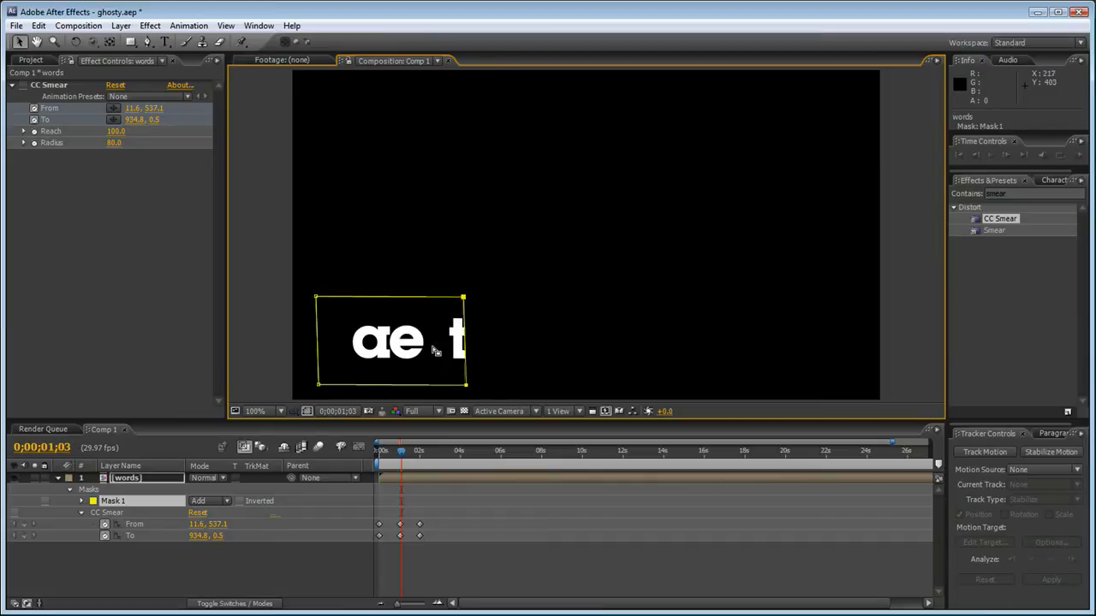
left_click(99, 581)
left_click(14, 514)
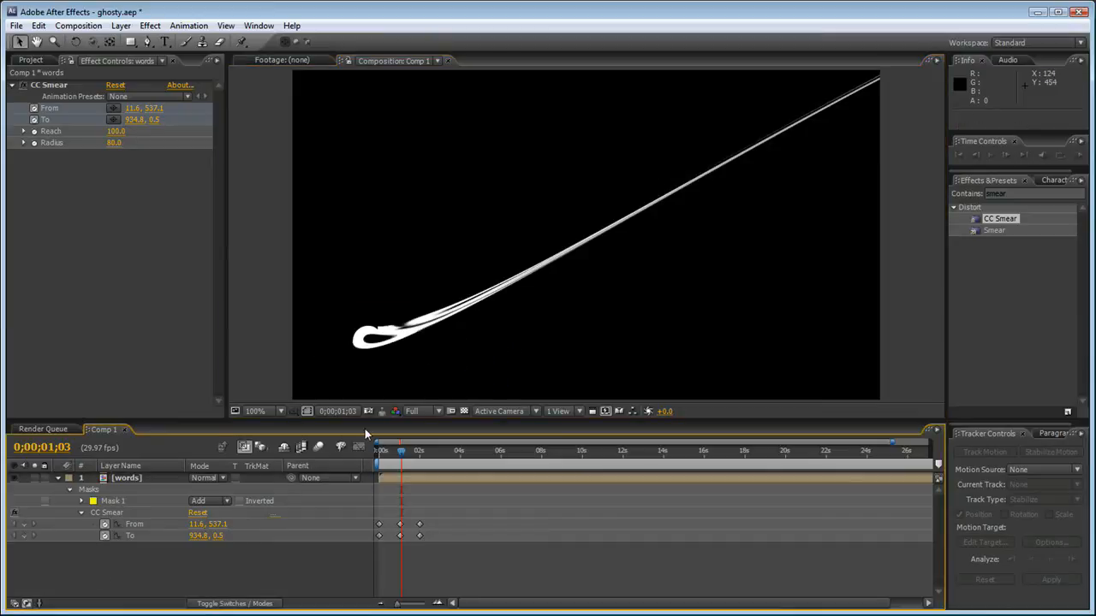
Step: With CC Smear on, narrow the mask until it clears the text, and widen it past "tuts+" at 0;00;01;20
left_click(129, 478)
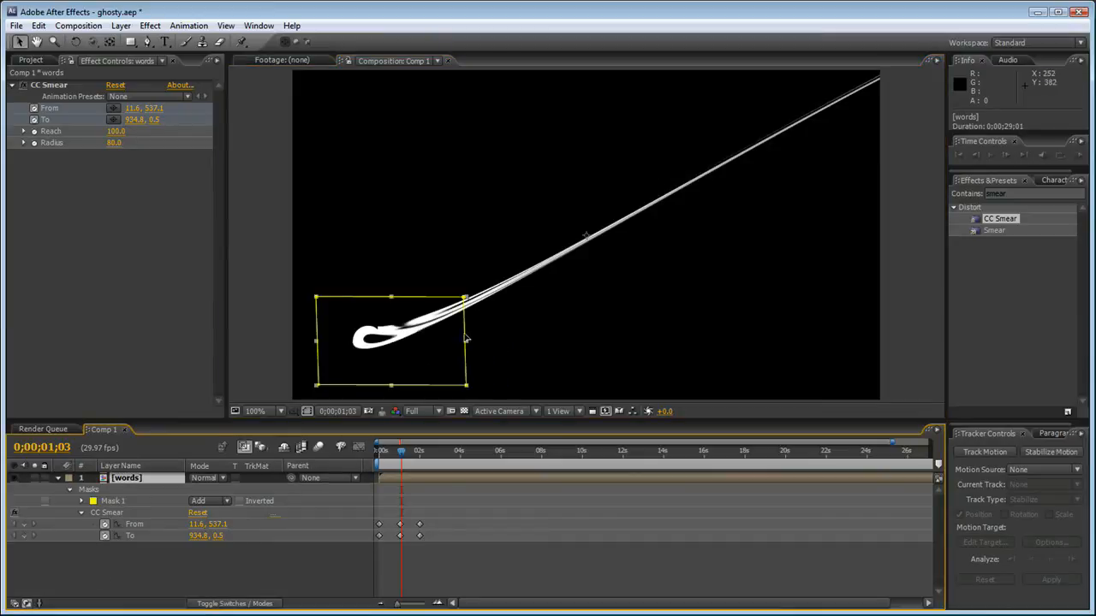
mouse_move(467, 351)
left_mouse_down()
mouse_move(480, 354)
mouse_move(348, 357)
left_mouse_up()
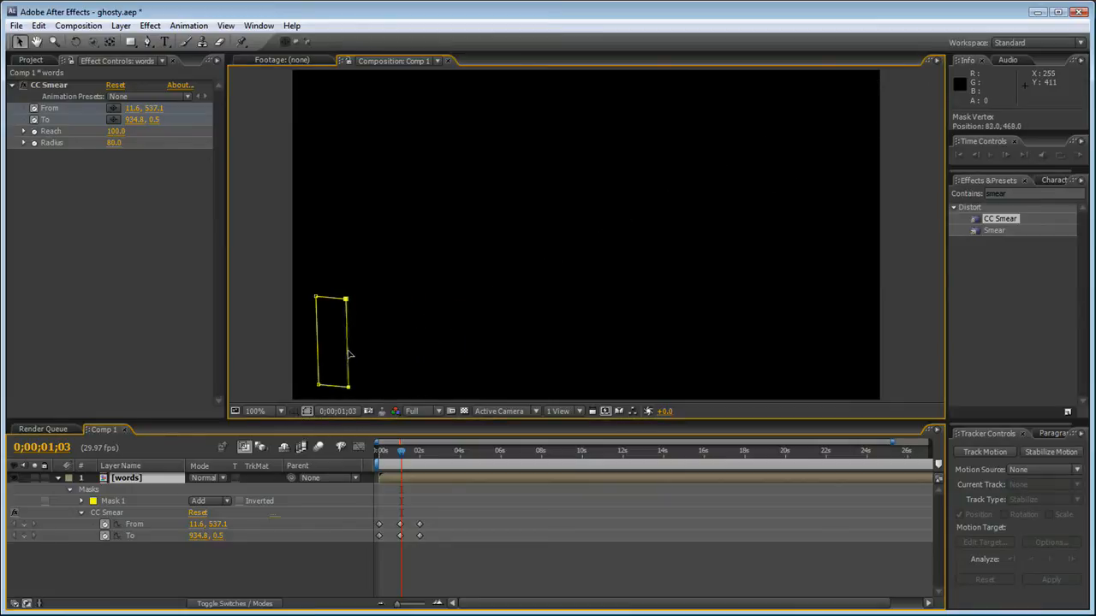
mouse_move(401, 453)
left_mouse_down()
mouse_move(380, 452)
mouse_move(413, 452)
left_mouse_up()
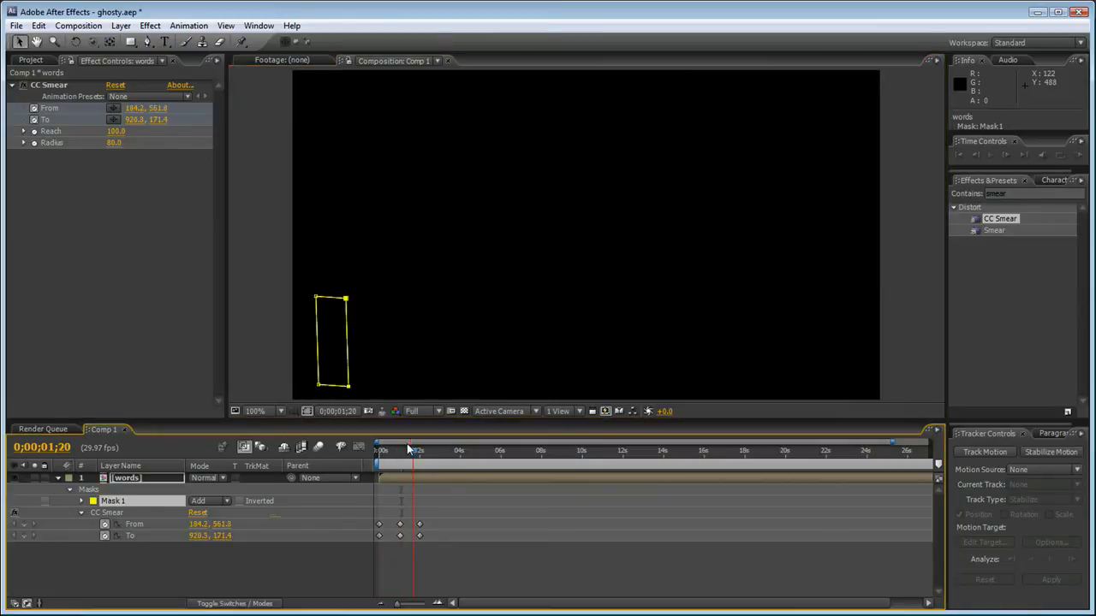
mouse_move(357, 353)
left_mouse_down()
mouse_move(644, 345)
mouse_move(624, 346)
left_mouse_up()
Step: Scrub back to 0;00;00;22 and pull the mask's right edge in to the start of "ae"
left_click_drag(413, 455, 390, 456)
left_click_drag(375, 456, 394, 460)
left_click_drag(631, 342, 362, 350)
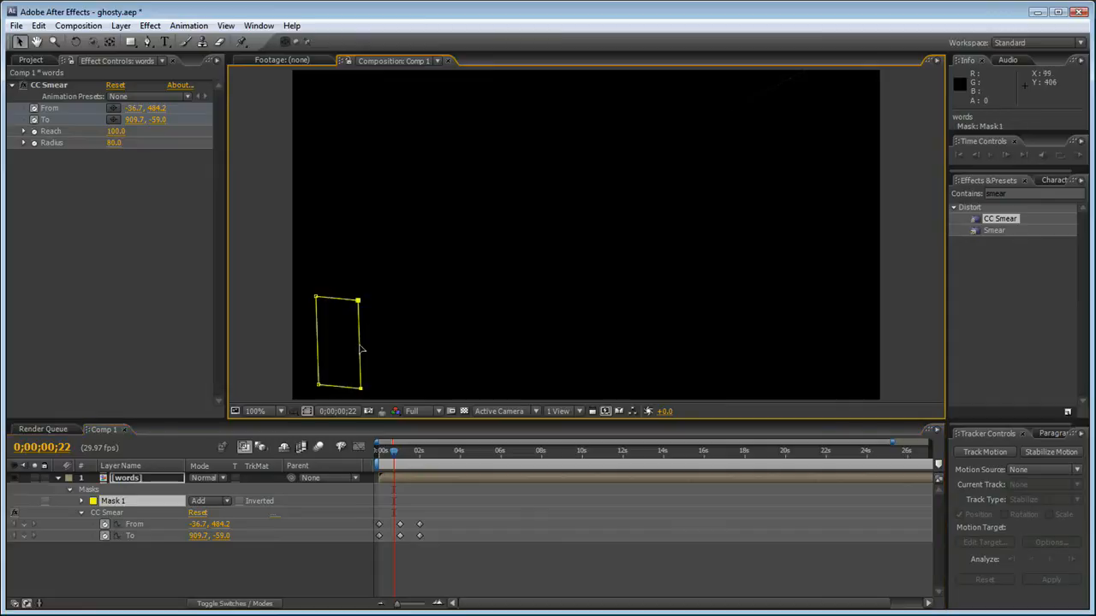
Step: Keyframe the Mask Path at 0;00;00;22, and at 0;00;01;02 widen the mask's right edge to just past "ae"
key("m")
left_click(104, 503)
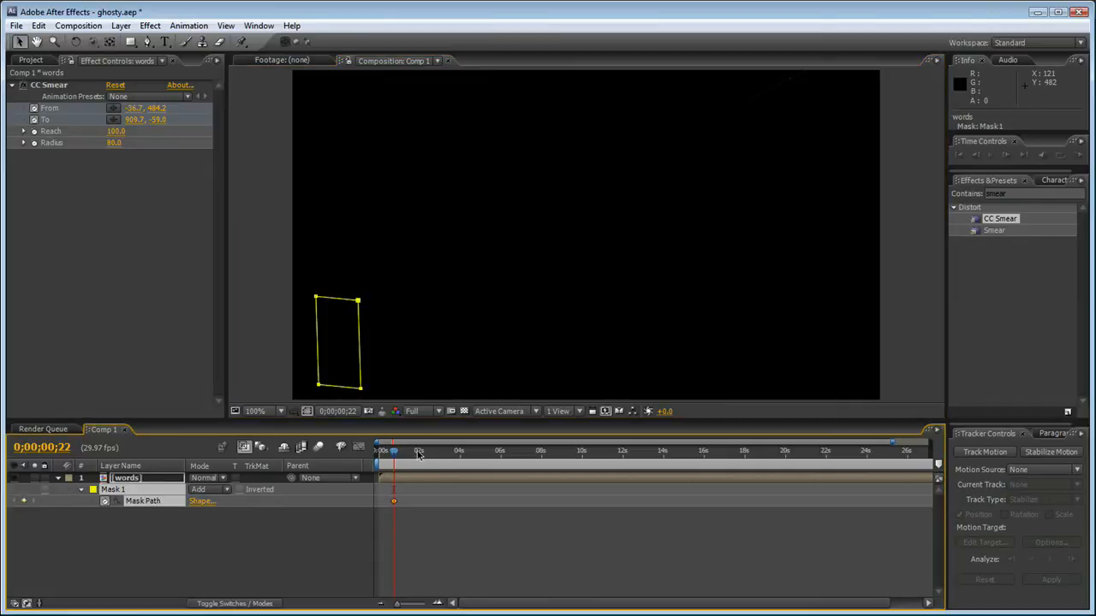
left_click_drag(394, 456, 400, 457)
mouse_move(360, 347)
left_mouse_down()
mouse_move(468, 351)
mouse_move(440, 351)
left_mouse_up()
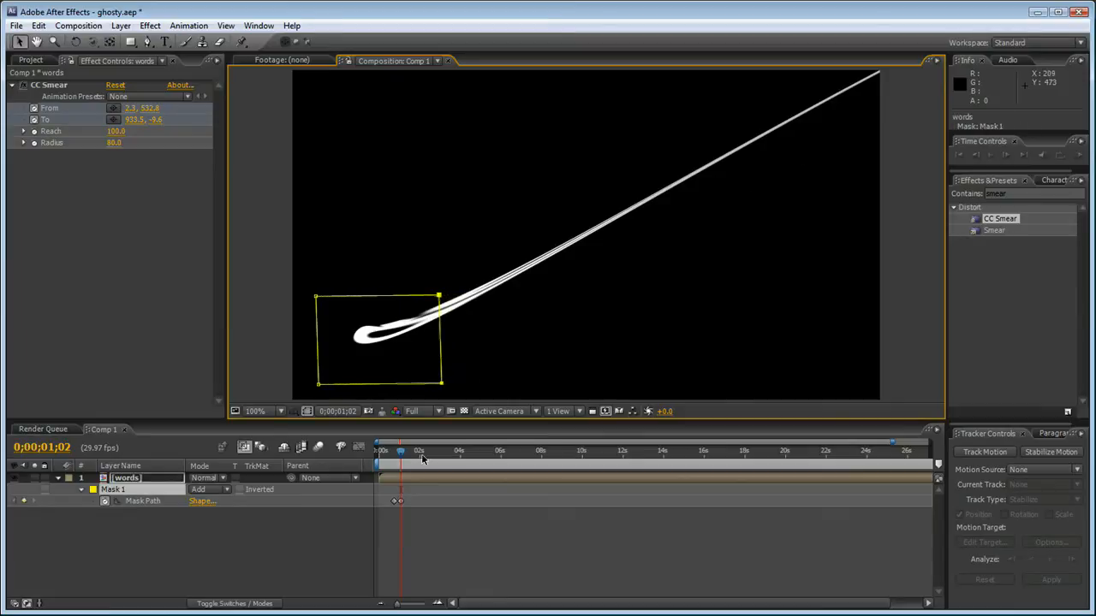
Step: Keyframe the mask wider by moving its right edge across "tuts" at 0;00;01;10 and past the plus sign at 0;00;01;23
left_click_drag(398, 606, 405, 603)
left_click_drag(412, 453, 432, 454)
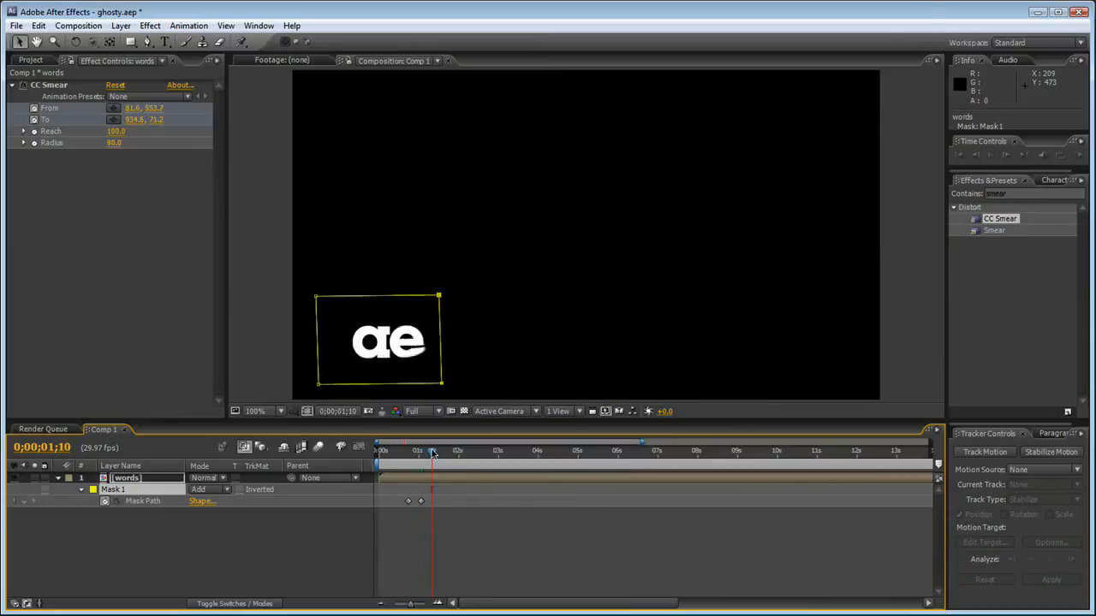
mouse_move(442, 344)
left_mouse_down()
mouse_move(583, 345)
mouse_move(539, 345)
left_mouse_up()
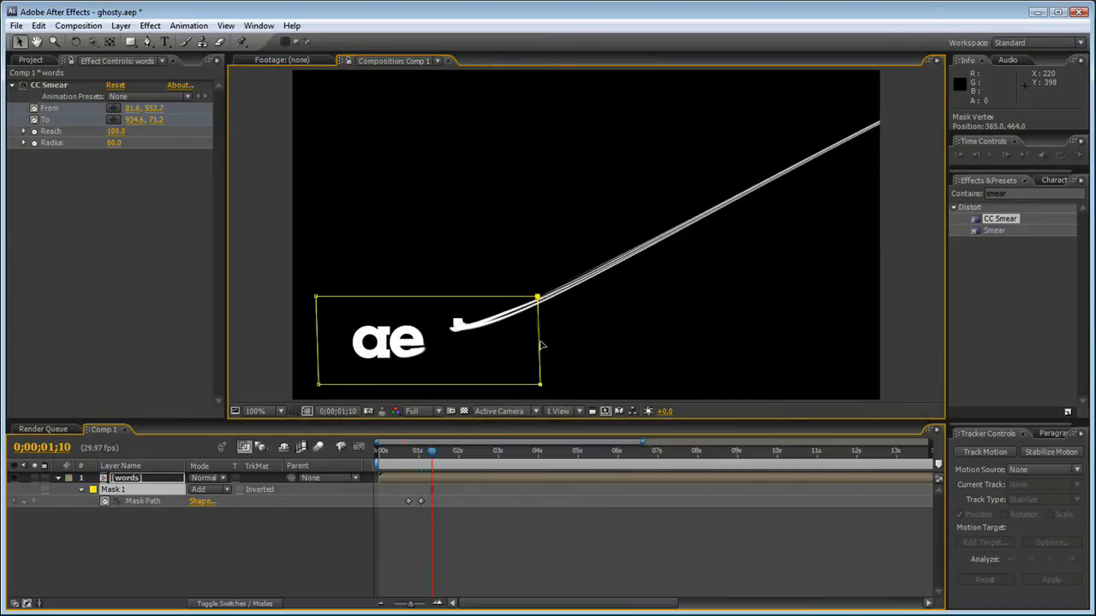
left_click_drag(432, 458, 451, 456)
left_click_drag(541, 341, 593, 342)
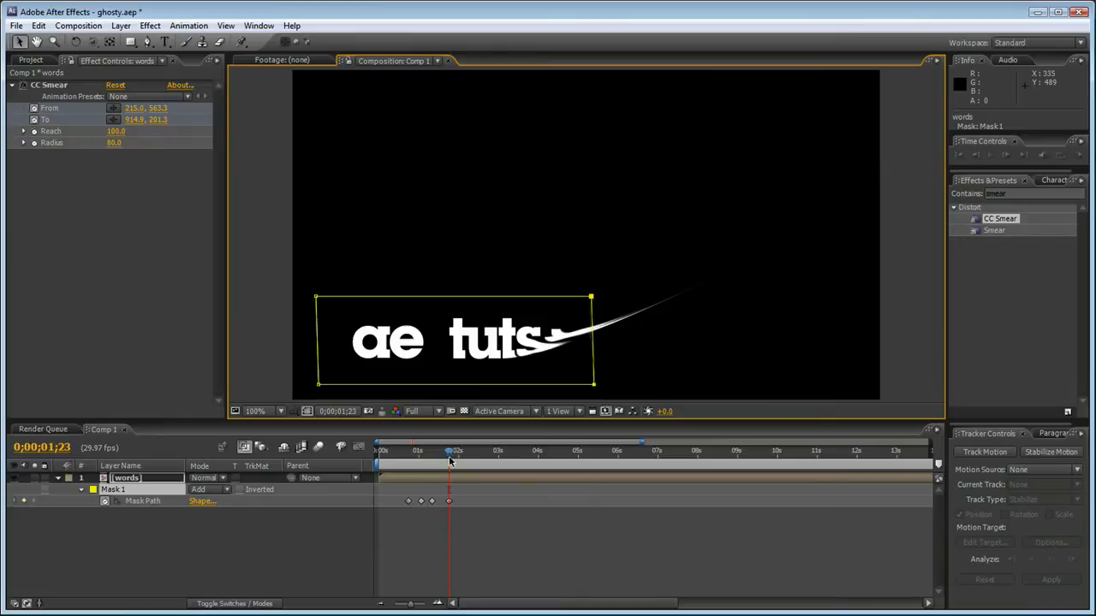
Step: At 0;00;00;19, collapse the mask by moving its right edge onto its left edge, and check the text at 0;00;01;27
mouse_move(448, 457)
left_mouse_down()
mouse_move(381, 461)
mouse_move(402, 460)
left_mouse_up()
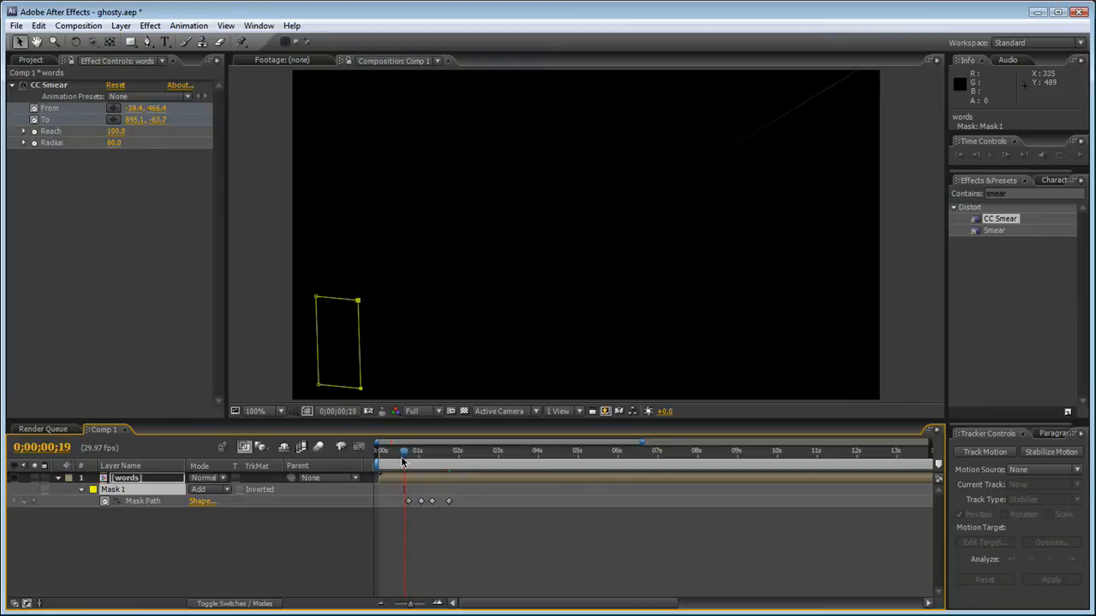
left_click_drag(360, 354, 316, 351)
left_click_drag(403, 453, 456, 458)
left_click(322, 520)
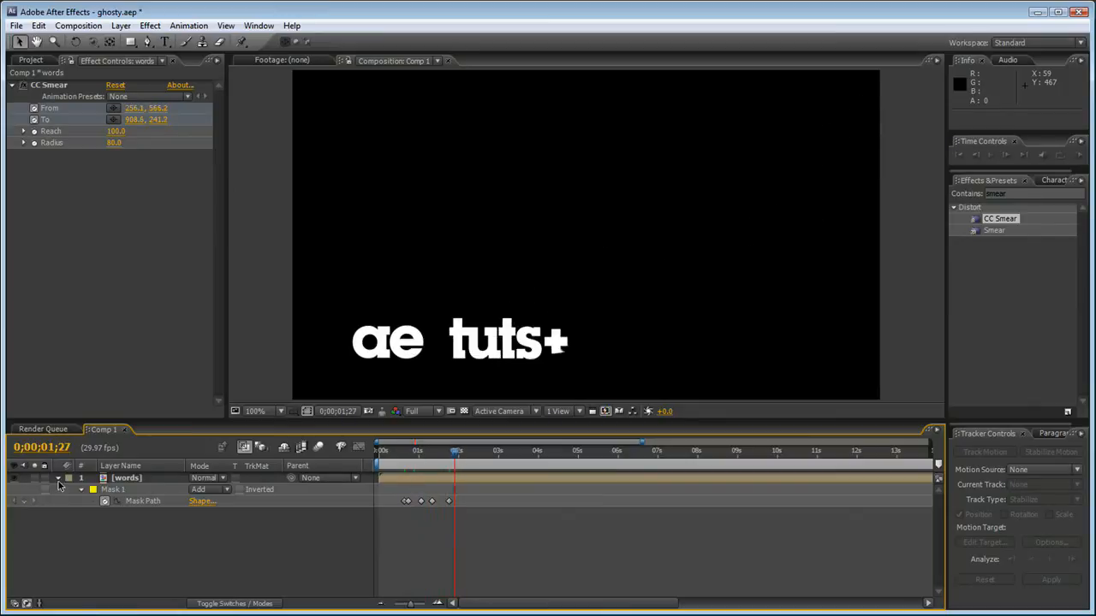
left_click(129, 479)
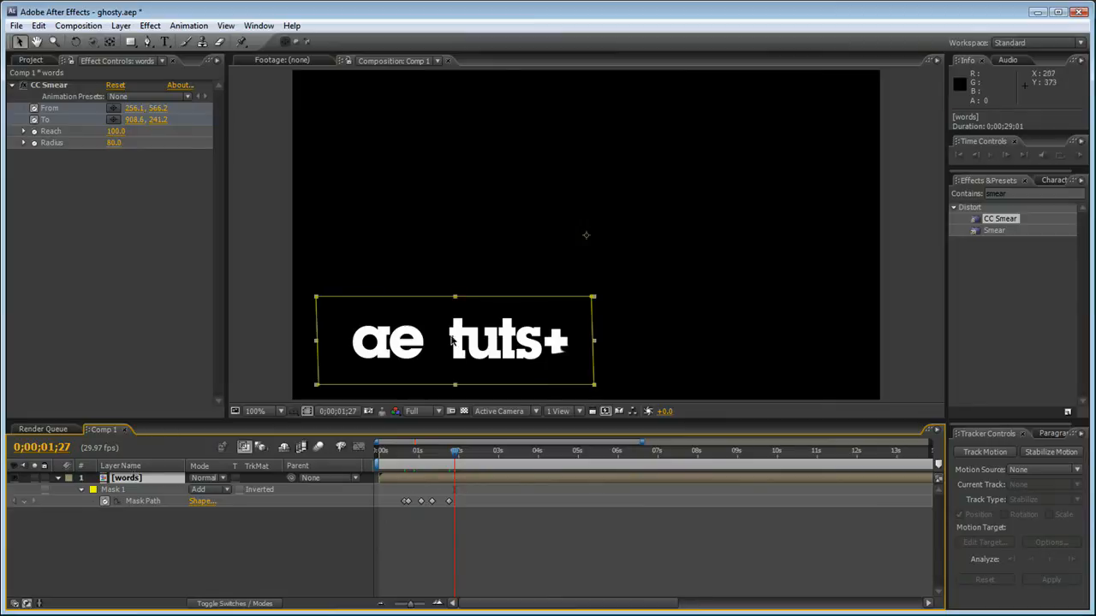
left_click(129, 495)
left_click(128, 483)
left_click(58, 477)
left_click(437, 236)
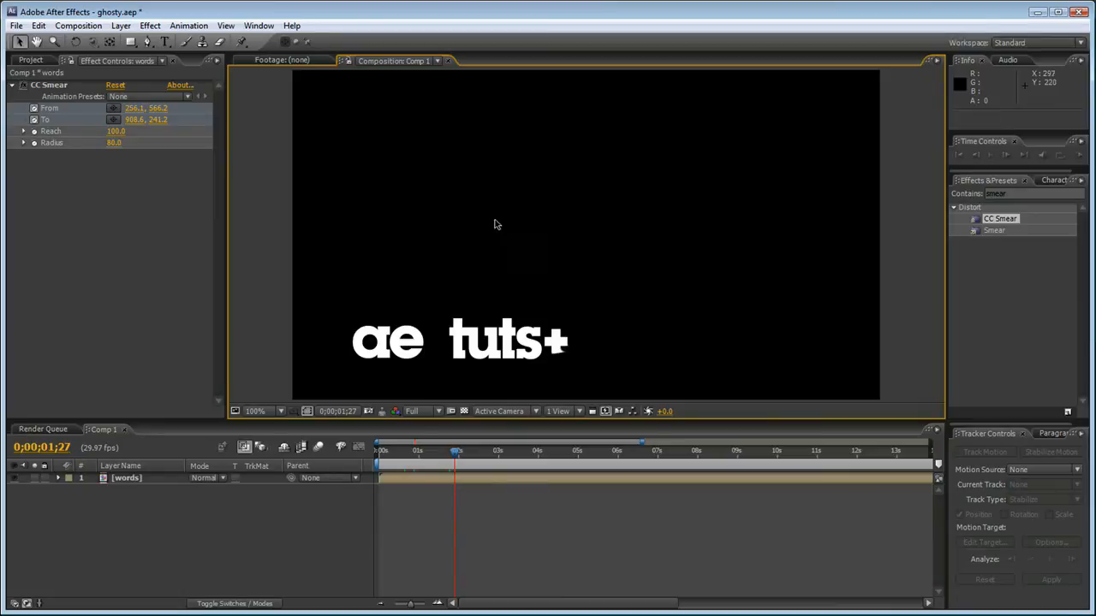
left_click(132, 481)
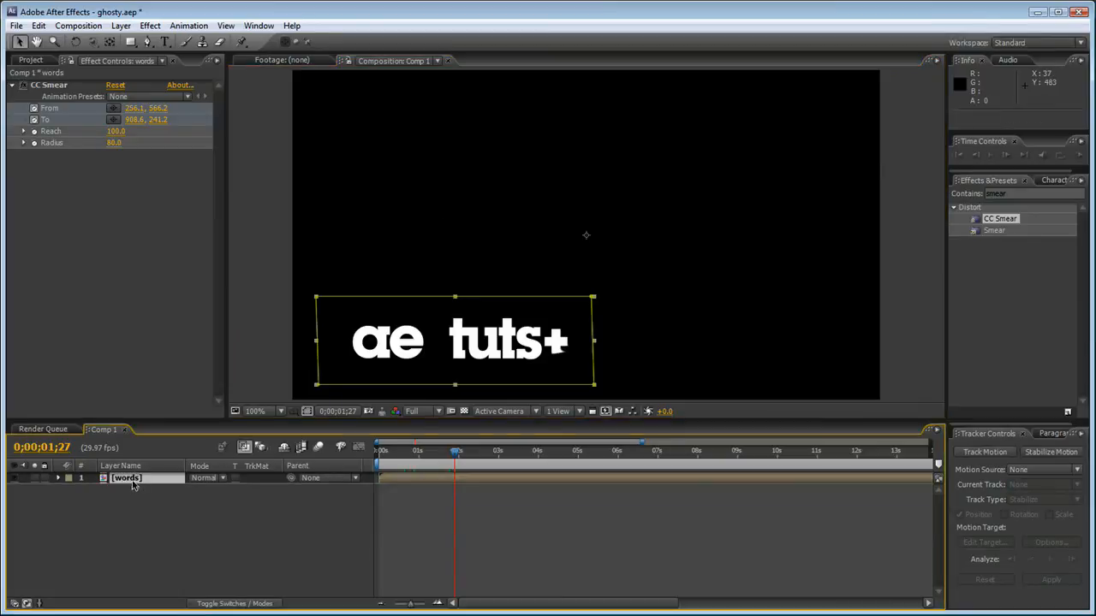
left_click(505, 214)
left_click(132, 481)
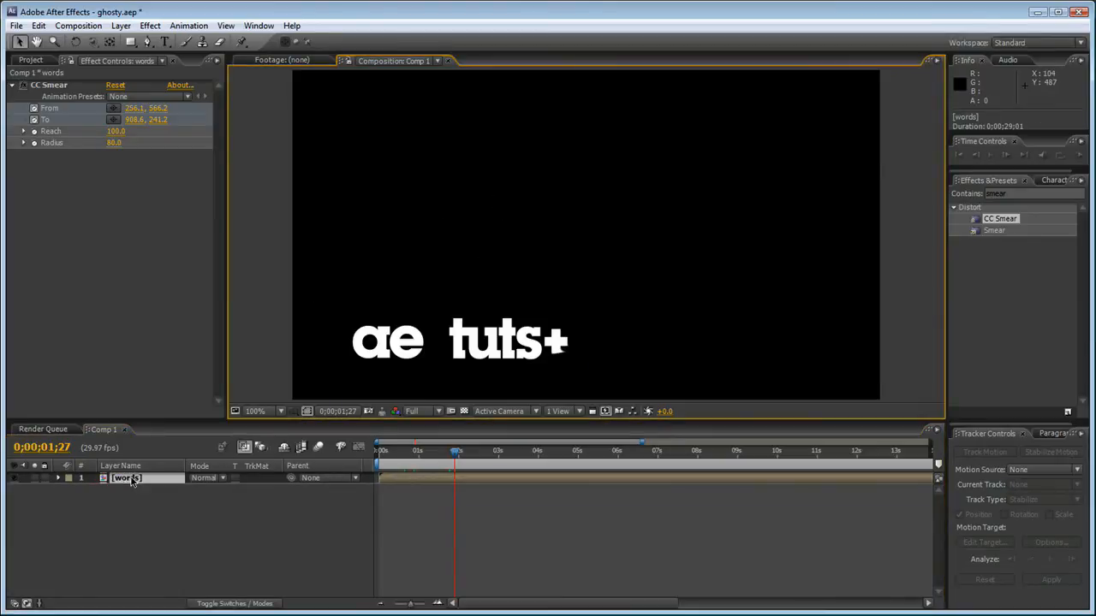
key("ctrl+z")
left_click(445, 347)
Step: Animate the words layer's Position from 432.0, 243.0 at 0;00;01;27 to 813.0, 243.0 at about 5 seconds
left_click(151, 481)
key("p")
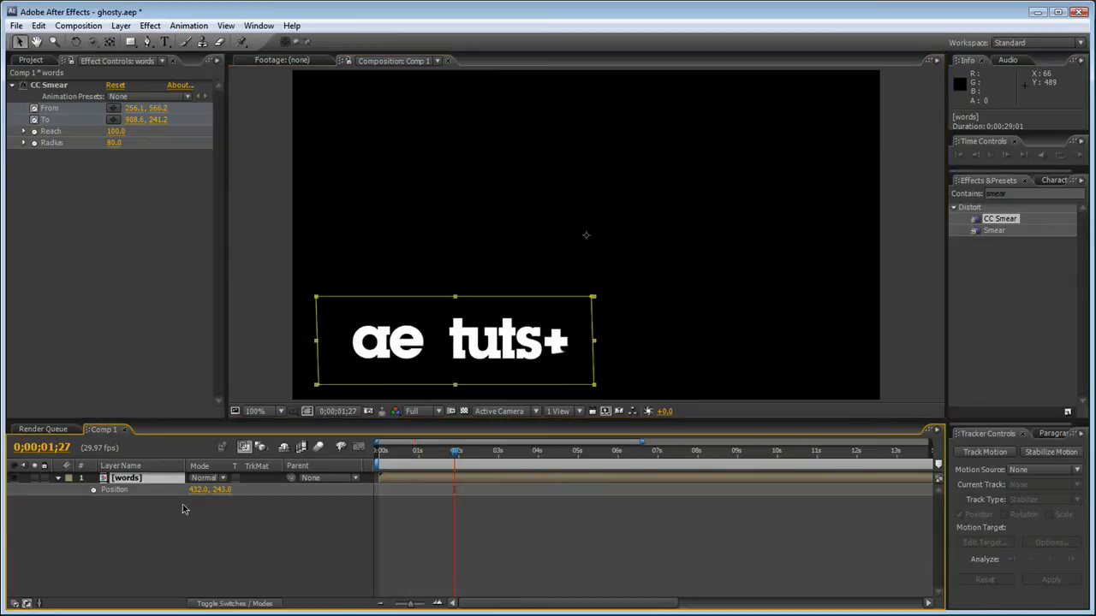
left_click_drag(443, 449, 578, 453)
left_click(92, 489)
left_click_drag(480, 343, 739, 364)
mouse_move(582, 454)
left_mouse_down()
mouse_move(425, 456)
mouse_move(591, 457)
mouse_move(432, 457)
mouse_move(446, 456)
left_mouse_up()
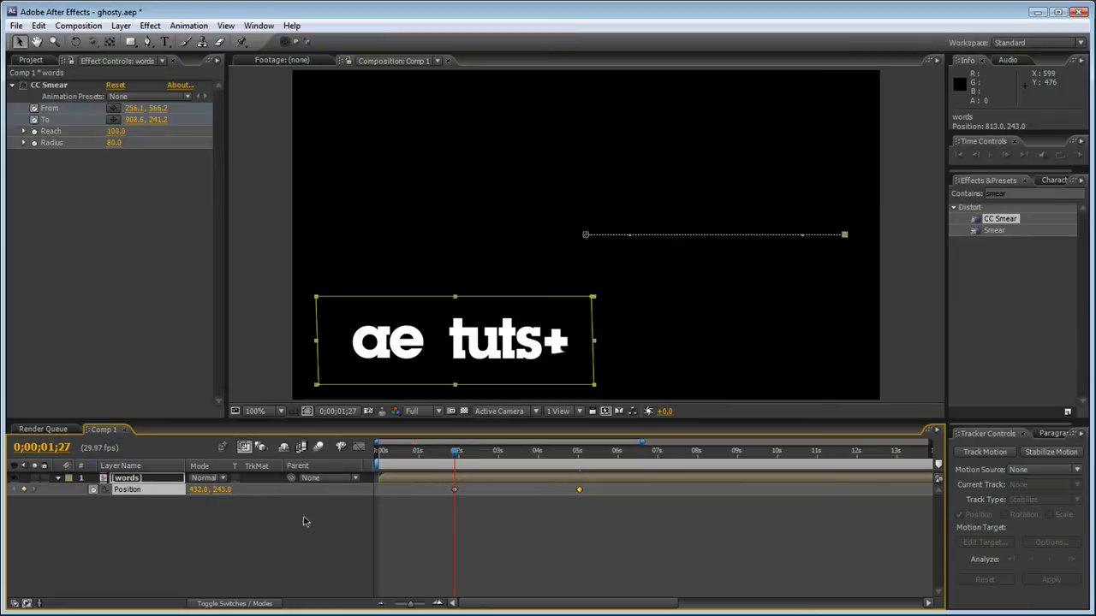
left_click(254, 515)
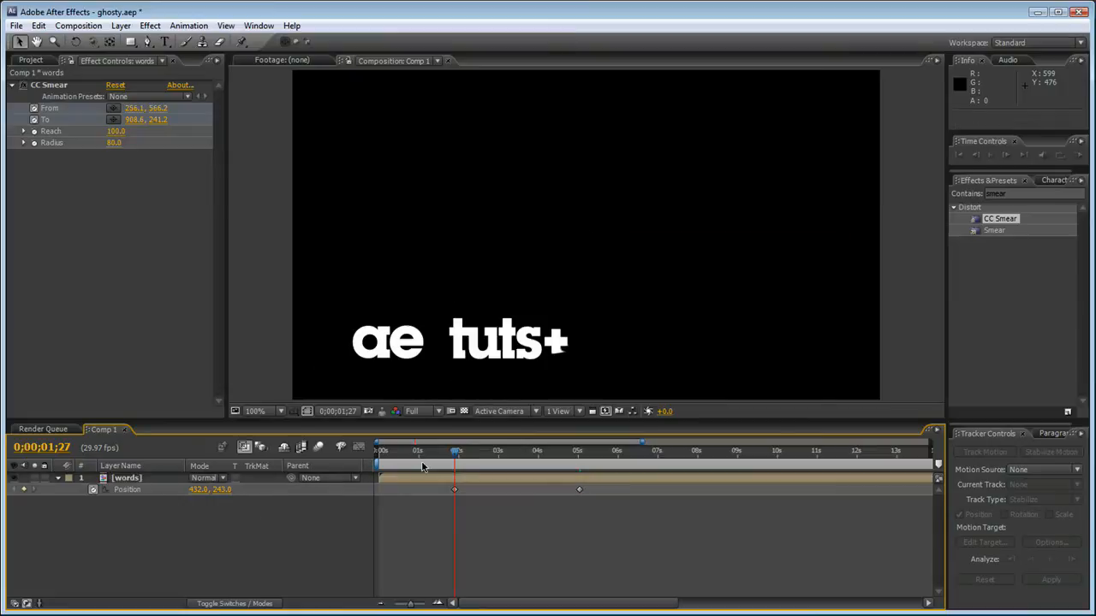
Step: Collapse the words layer's properties and search the effects for "mesh"
left_click(127, 478)
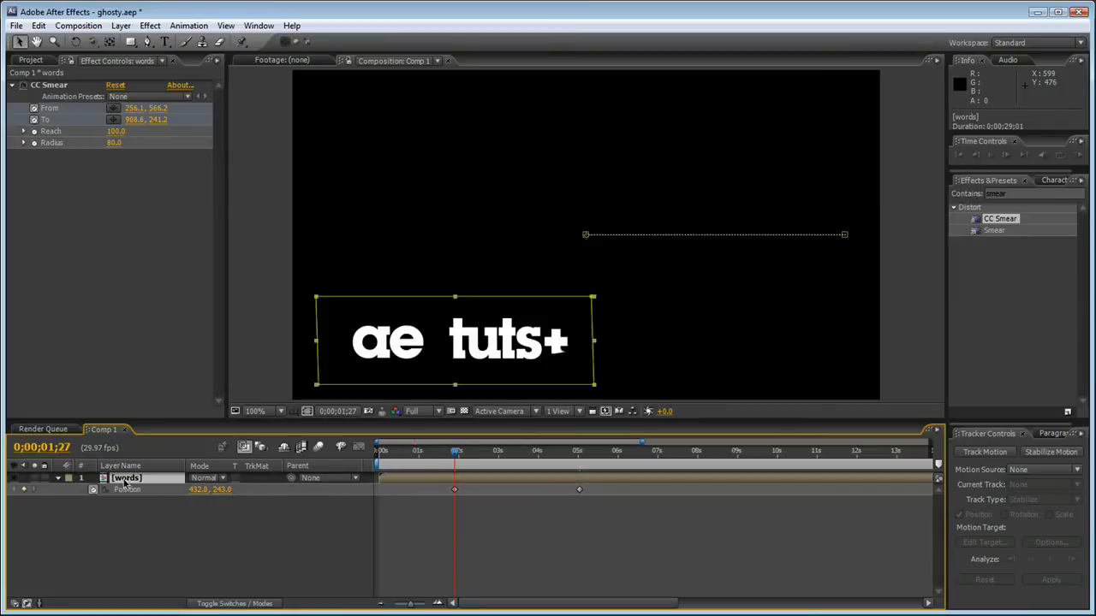
left_click(58, 479)
left_click(137, 491)
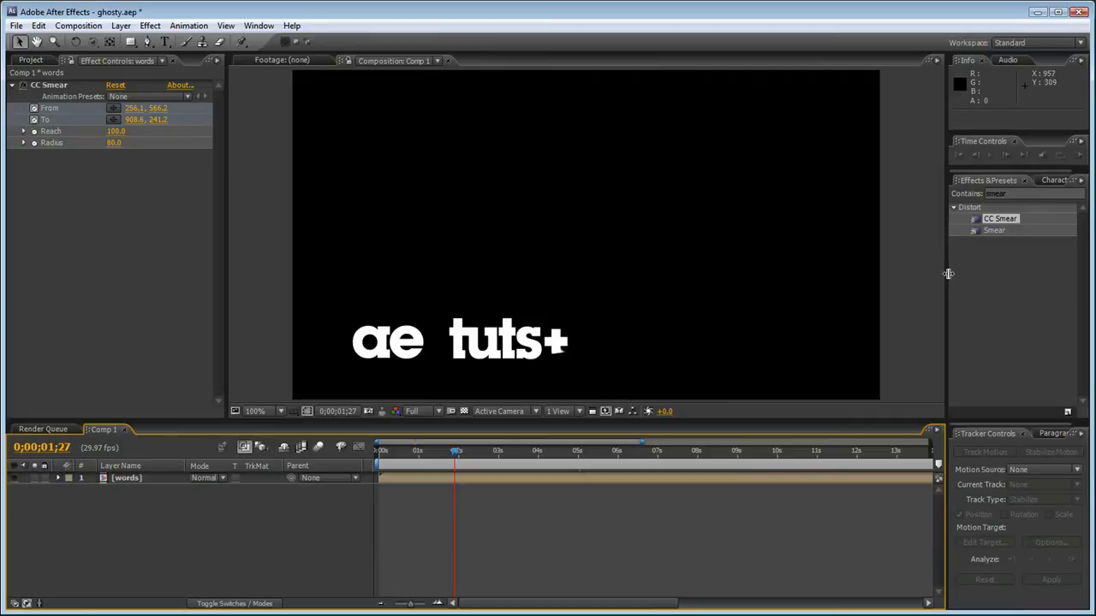
left_click(1027, 188)
key("BackSpace")
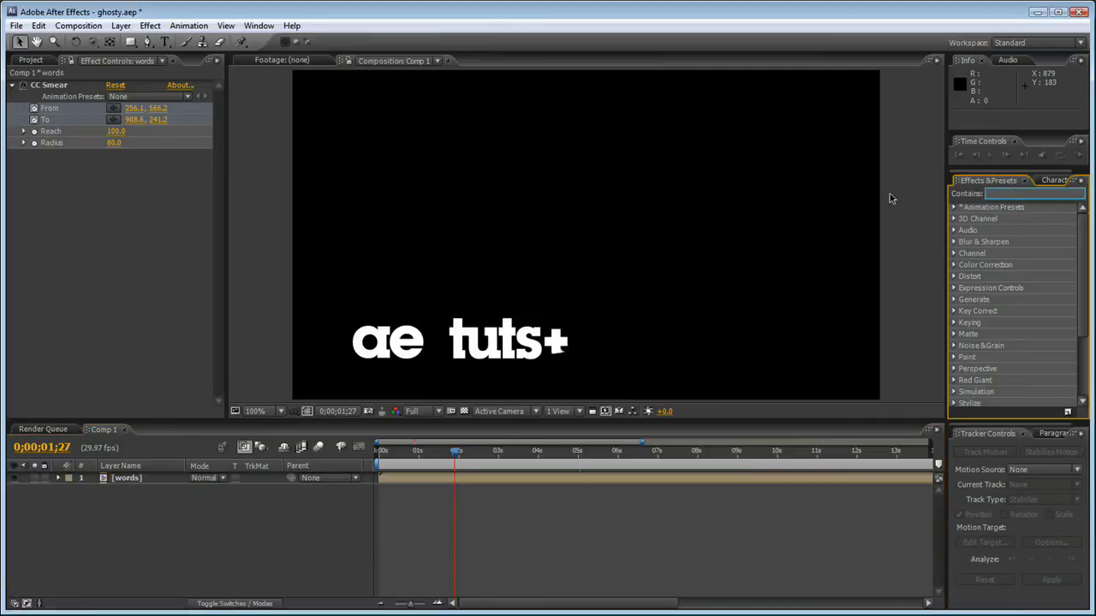
type("mesh")
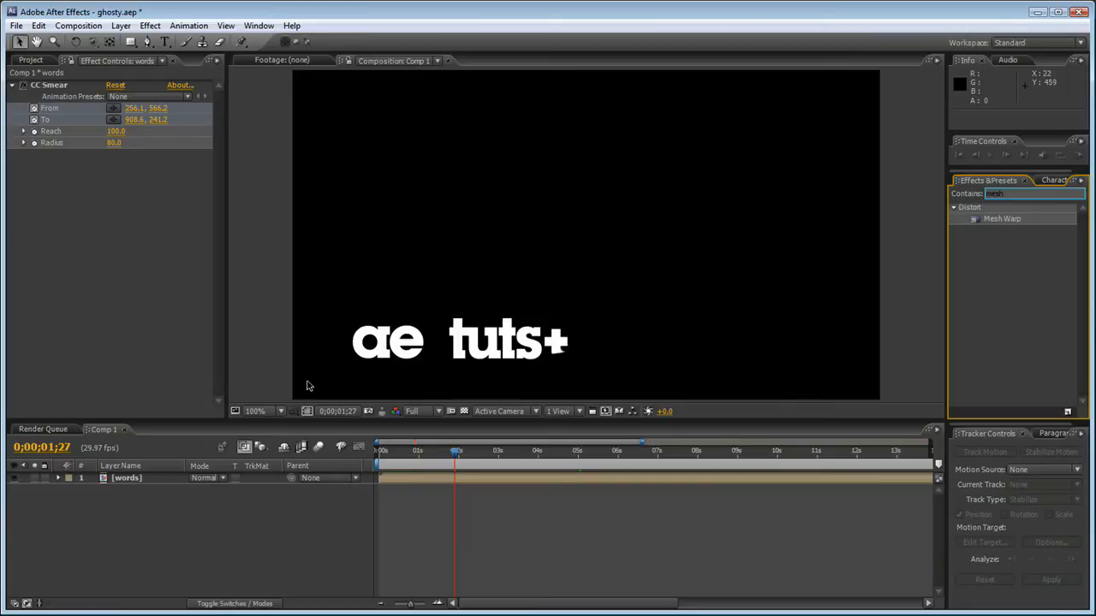
Step: At 0;00;01;08, pre-compose the words layer as "words2", moving all attributes into the new composition
left_click_drag(453, 456, 429, 454)
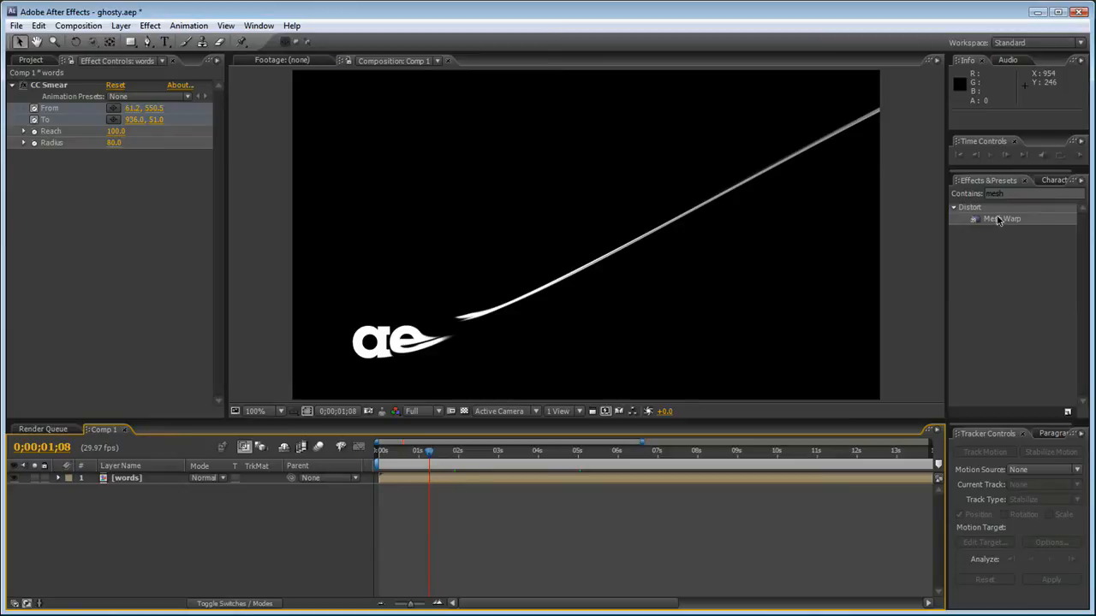
left_click_drag(993, 220, 1032, 221)
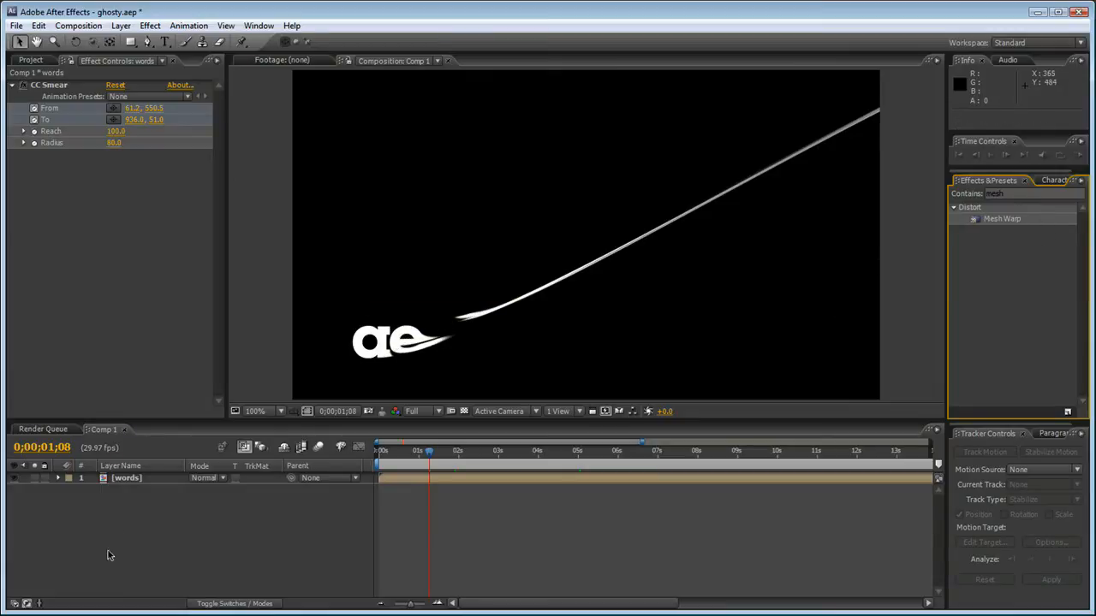
left_click(137, 479)
key("ctrl+shift+c")
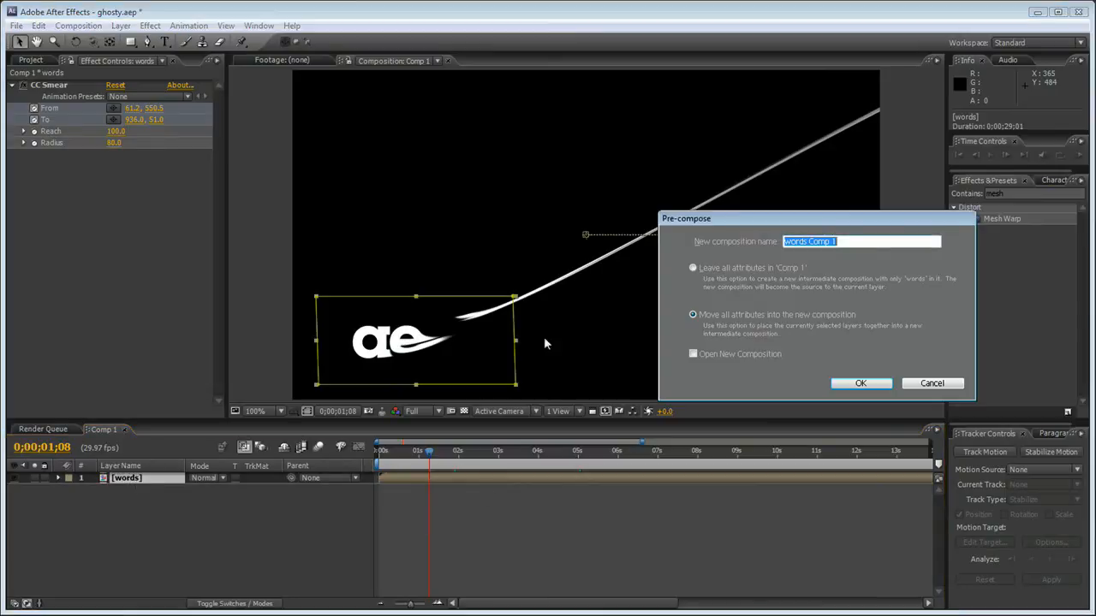
type("words2")
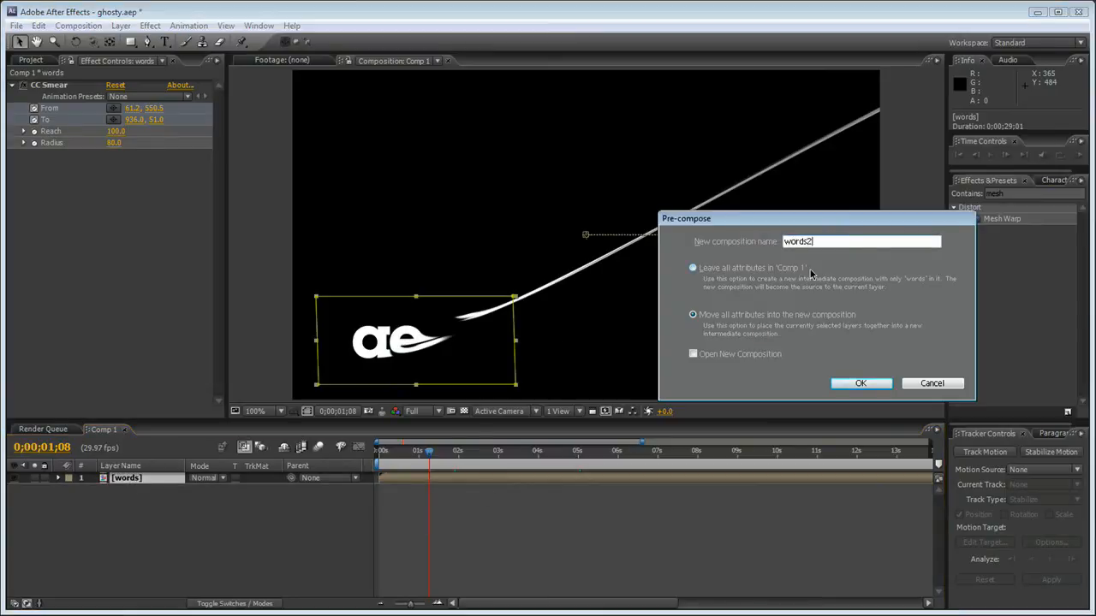
key("Return")
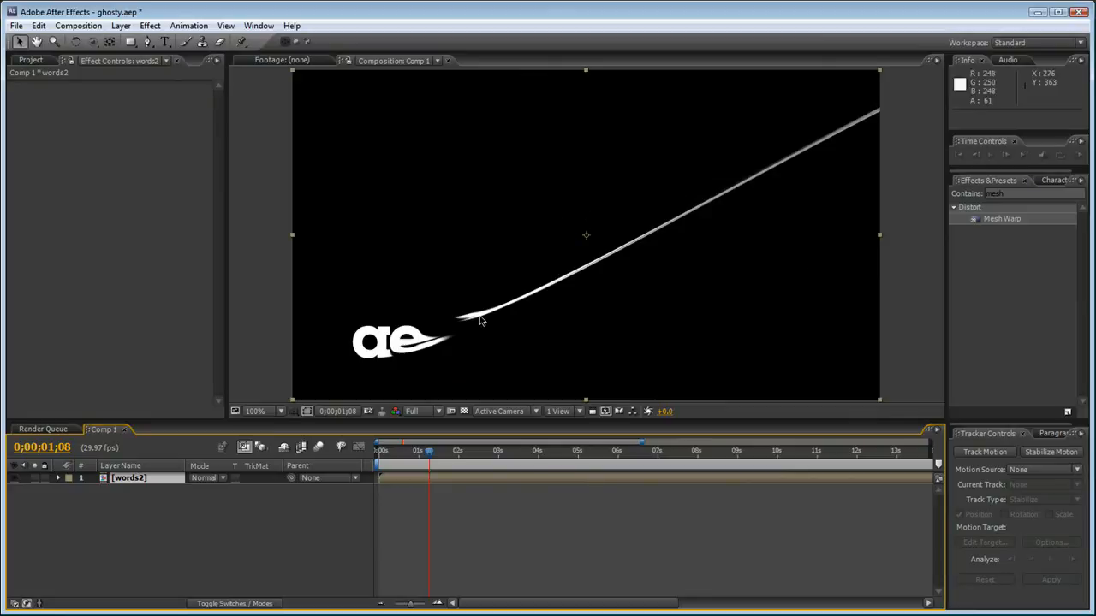
Step: Apply the Mesh Warp effect to the words2 layer
left_click_drag(1006, 221, 787, 224)
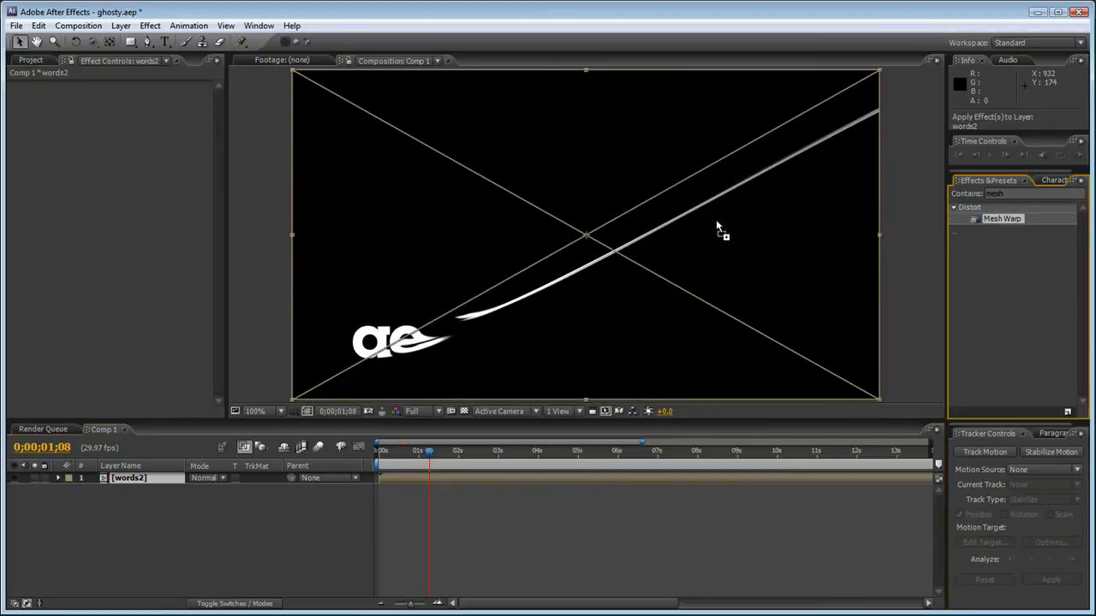
left_click_drag(539, 297, 540, 296)
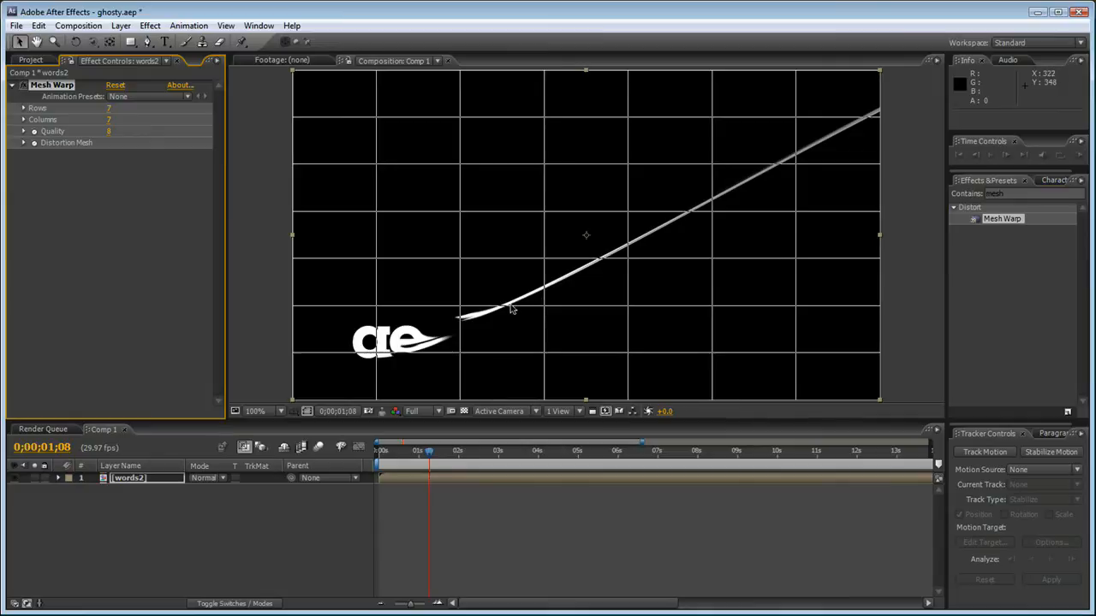
Step: Try bending the smoke trail by moving the mesh point above it in several directions, and reset Mesh Warp
scroll(516, 318, "up", 2)
scroll(519, 314, "down", 2)
key("period")
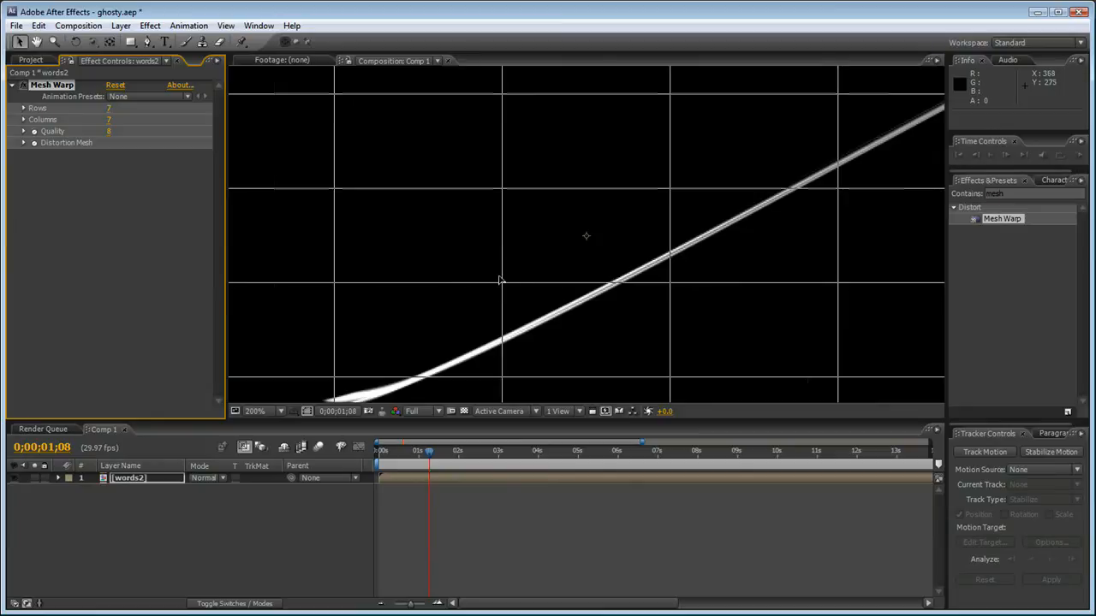
mouse_move(502, 283)
left_mouse_down()
mouse_move(503, 221)
mouse_move(516, 304)
mouse_move(526, 242)
mouse_move(423, 296)
mouse_move(487, 314)
mouse_move(505, 248)
mouse_move(447, 230)
mouse_move(431, 244)
mouse_move(472, 276)
mouse_move(514, 273)
mouse_move(502, 270)
mouse_move(503, 284)
mouse_move(495, 274)
left_mouse_up()
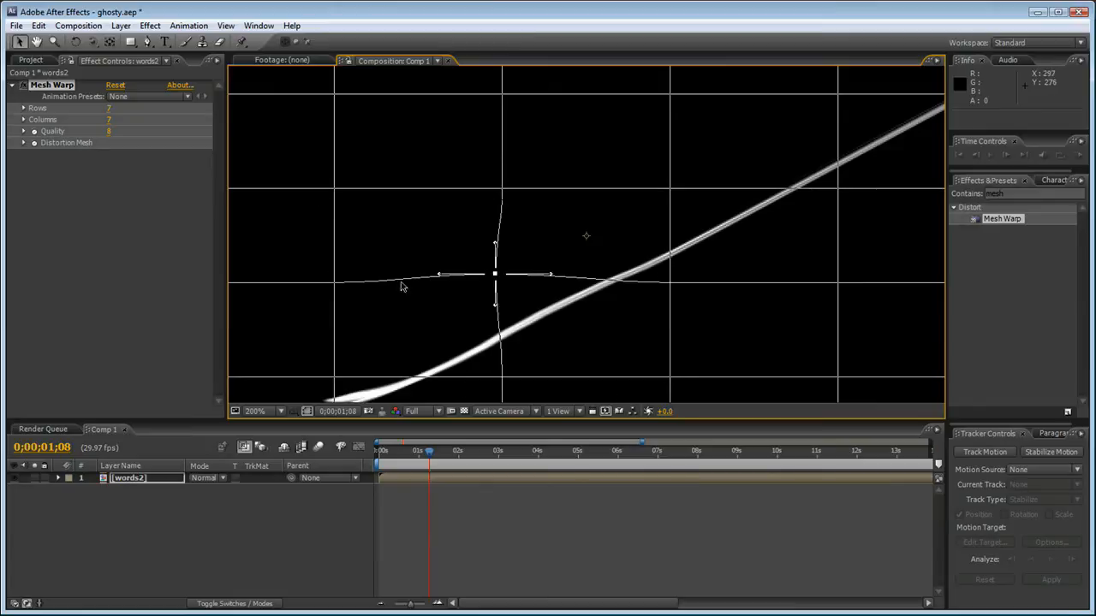
mouse_move(488, 276)
left_mouse_down()
mouse_move(232, 183)
mouse_move(268, 179)
left_mouse_up()
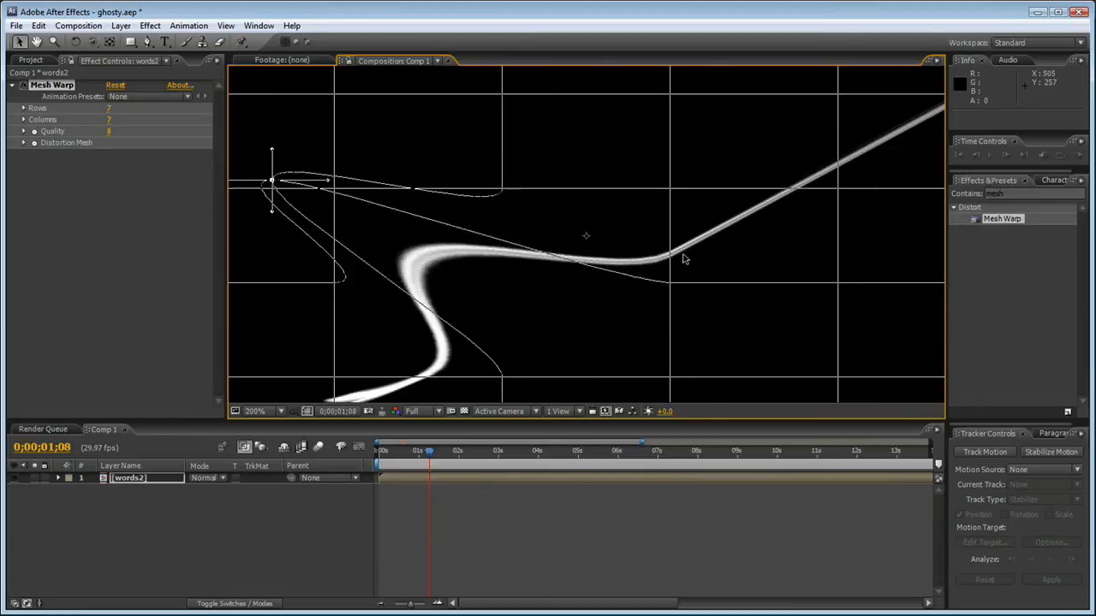
key("comma")
mouse_move(429, 208)
left_mouse_down()
mouse_move(443, 149)
mouse_move(321, 162)
mouse_move(331, 171)
mouse_move(390, 150)
left_mouse_up()
mouse_move(543, 305)
left_mouse_down()
mouse_move(559, 371)
mouse_move(569, 280)
left_mouse_up()
key("period")
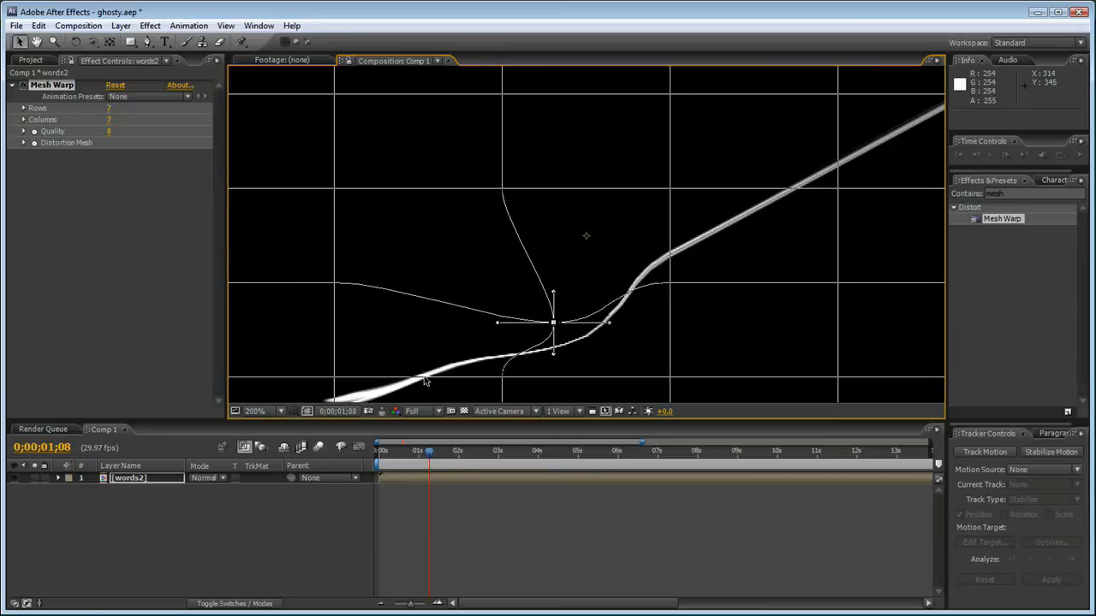
key("comma")
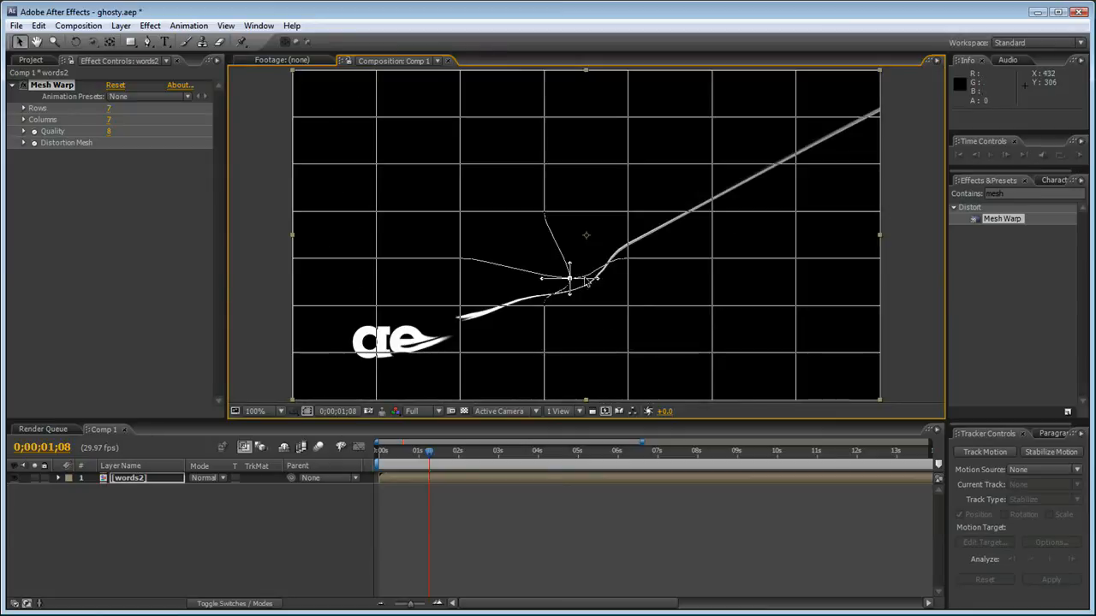
mouse_move(569, 278)
left_mouse_down()
mouse_move(465, 252)
mouse_move(536, 215)
mouse_move(537, 253)
left_mouse_up()
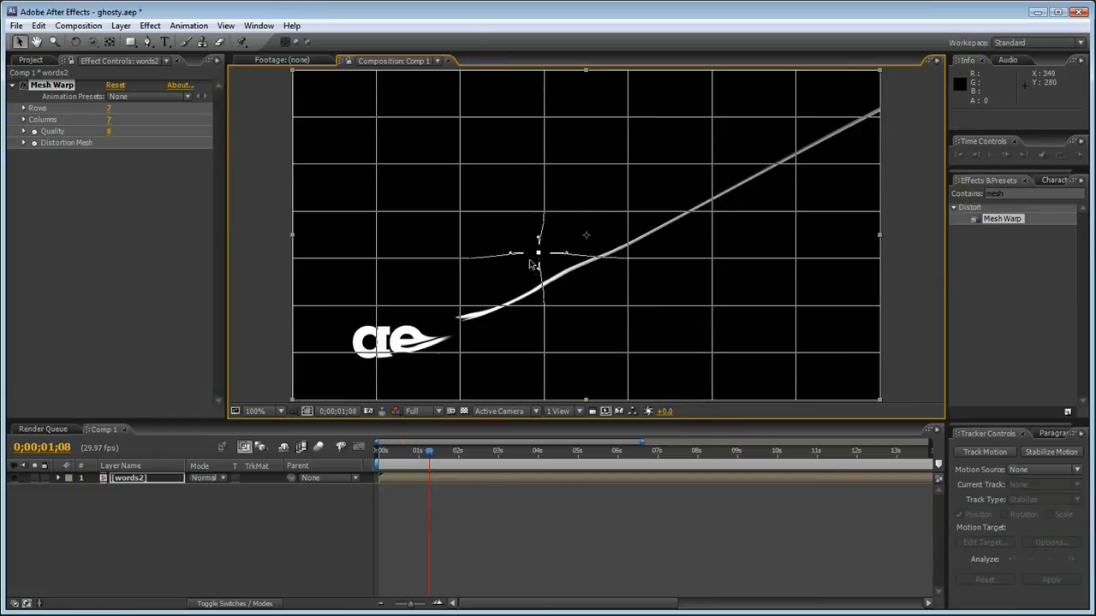
left_click(117, 86)
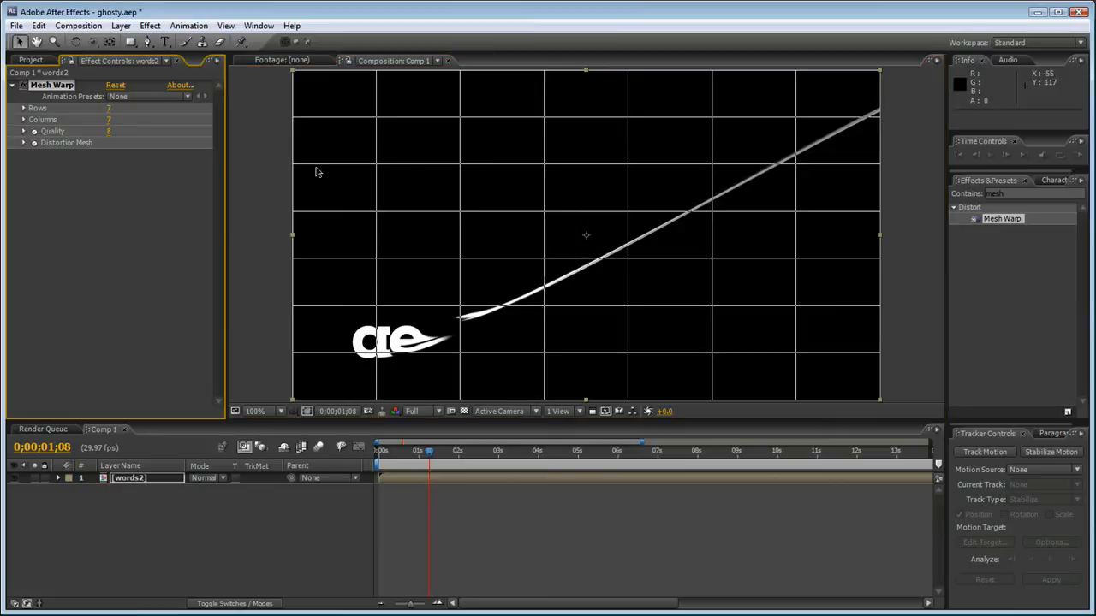
Step: Refine the Mesh Warp grid to 30 rows and 31 columns
left_click(545, 260)
left_click(590, 230)
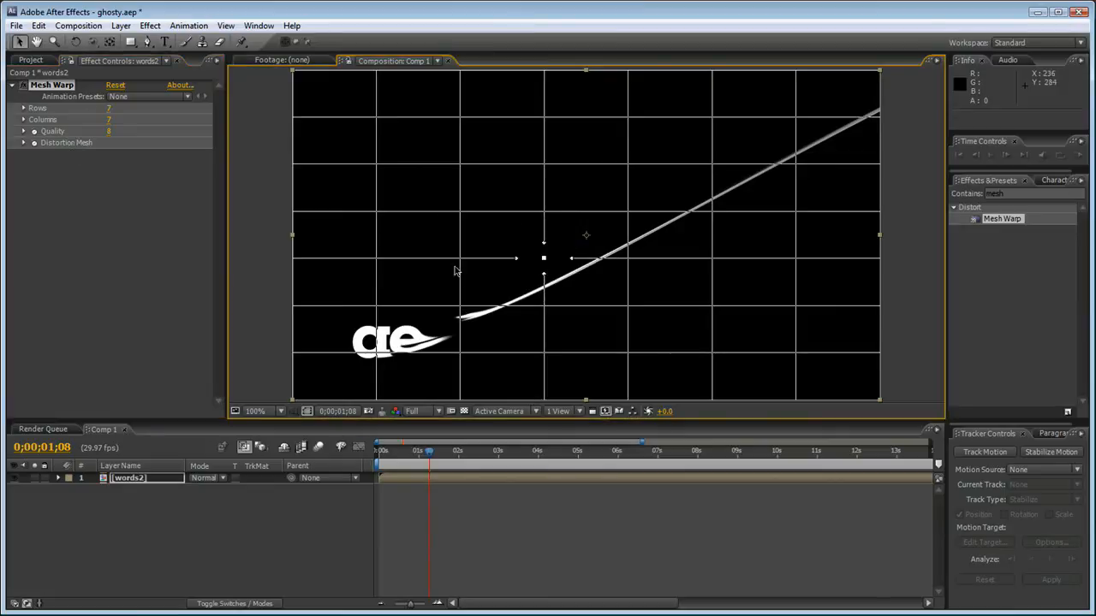
left_click(459, 315)
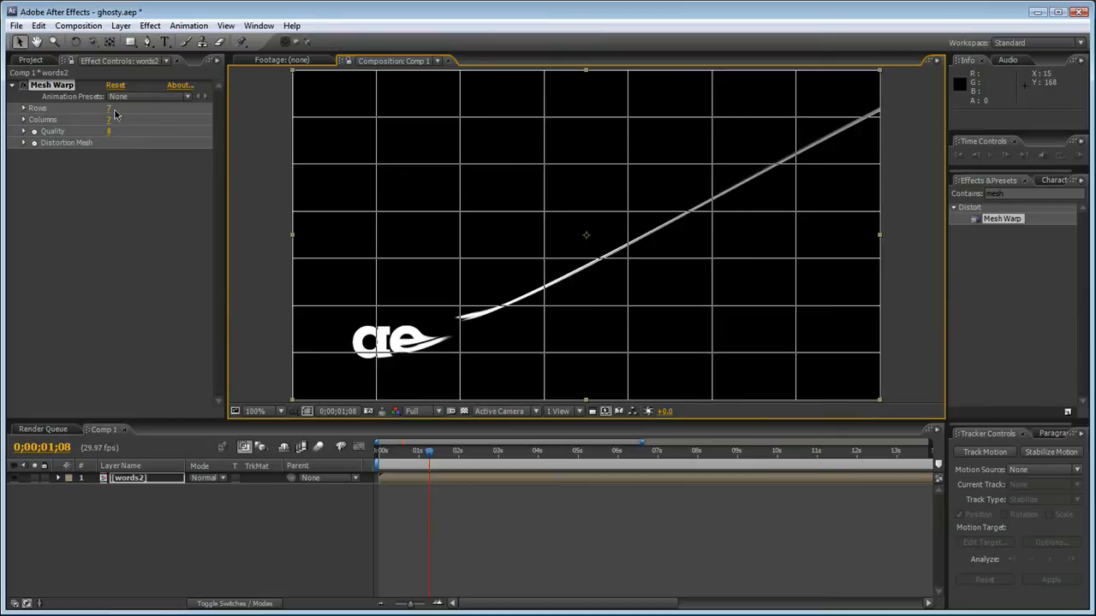
left_click_drag(108, 113, 155, 110)
mouse_move(167, 109)
left_mouse_down()
mouse_move(128, 120)
mouse_move(167, 120)
left_mouse_up()
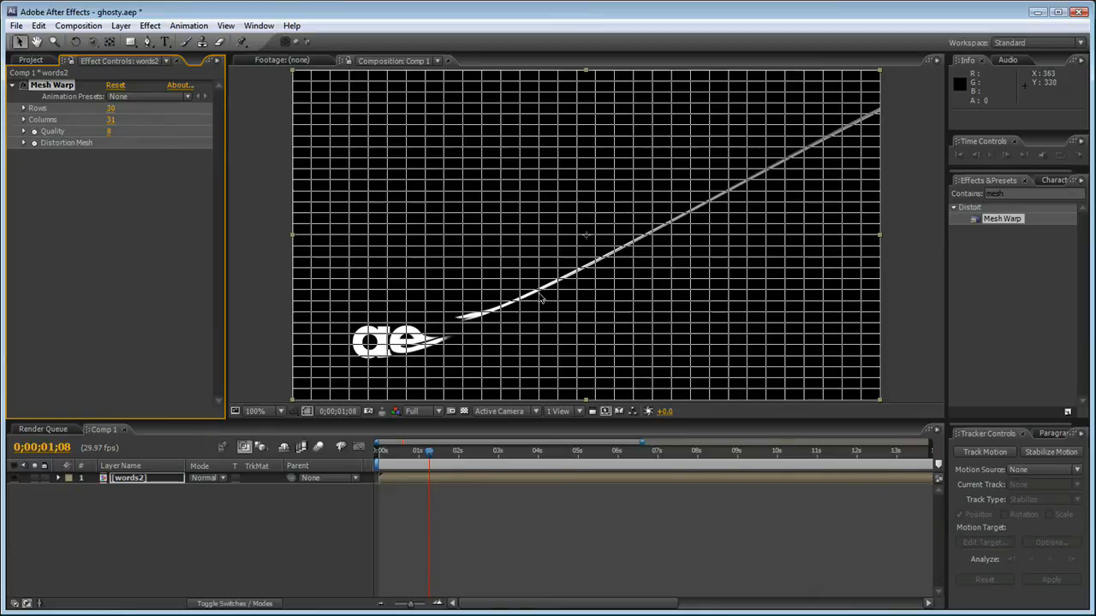
Step: Try bending the smoke trail with the fine Mesh Warp grid, and undo back to the coarser grid
left_click_drag(538, 291, 570, 268)
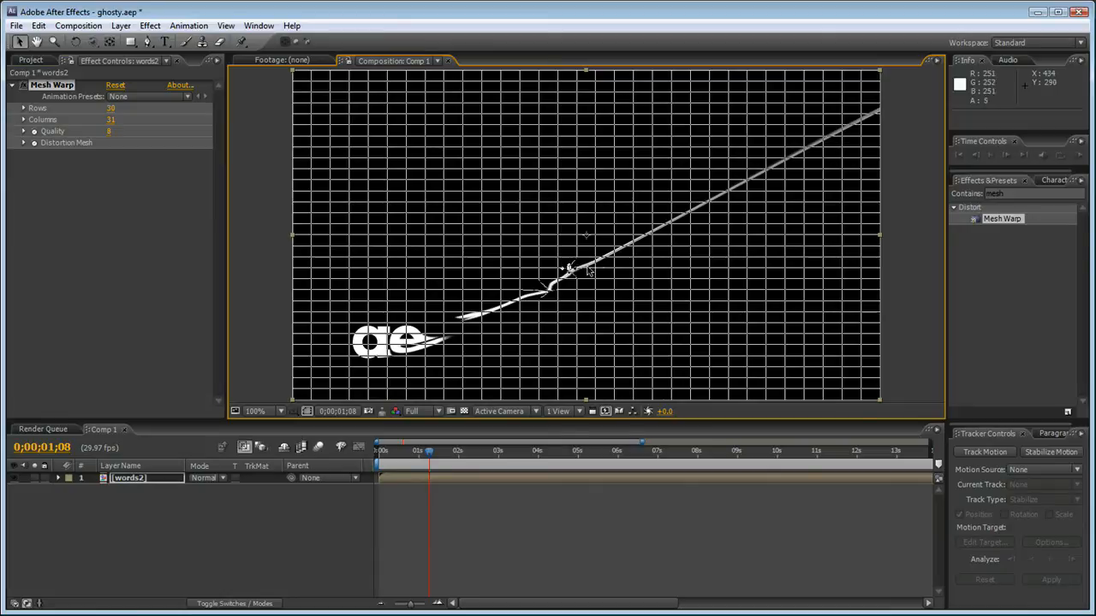
key("ctrl+z")
key("ctrl+z")
key("ctrl+z")
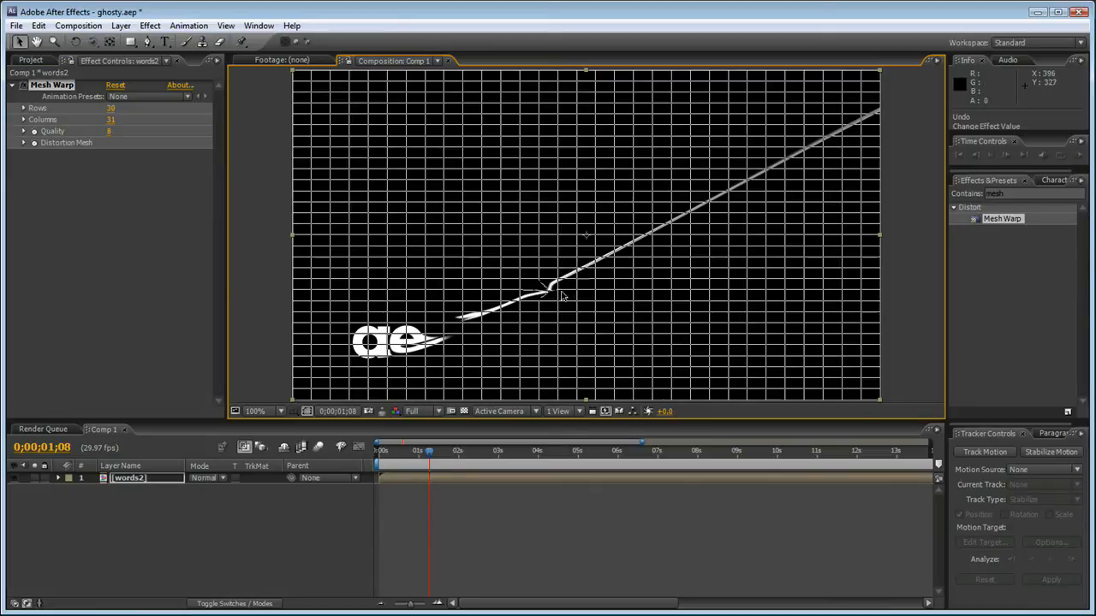
key("ctrl+z")
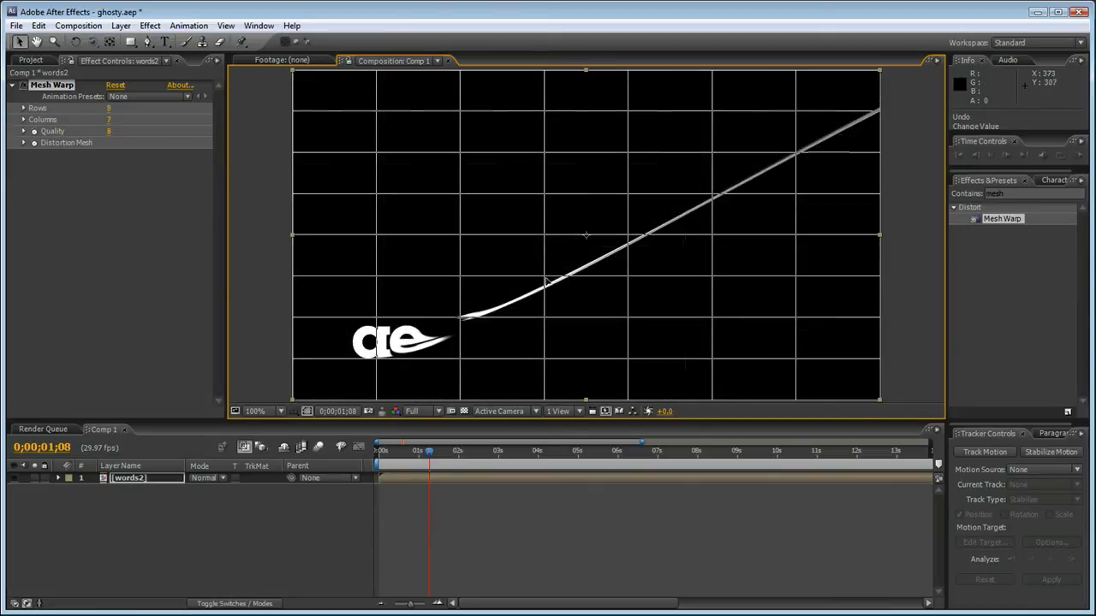
Step: Try a 3-row, 3-column Mesh Warp grid by moving a mesh point near the trail, and reset the effect
left_click(107, 108)
type("3")
key("Return")
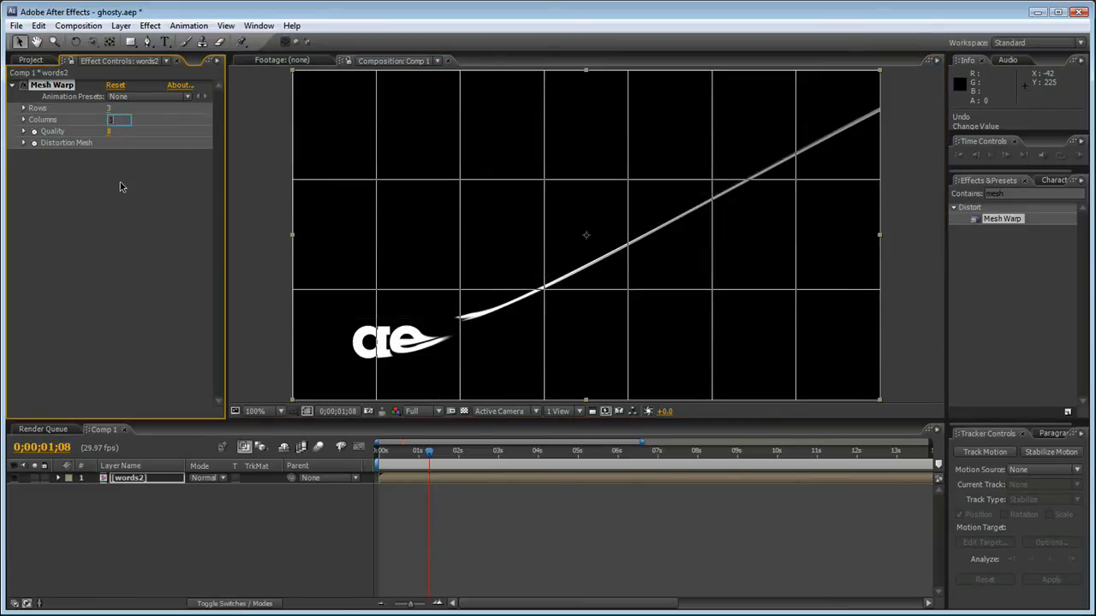
left_click(122, 181)
left_click(52, 86)
mouse_move(488, 290)
left_mouse_down()
mouse_move(533, 319)
mouse_move(523, 322)
left_mouse_up()
key("ctrl+z")
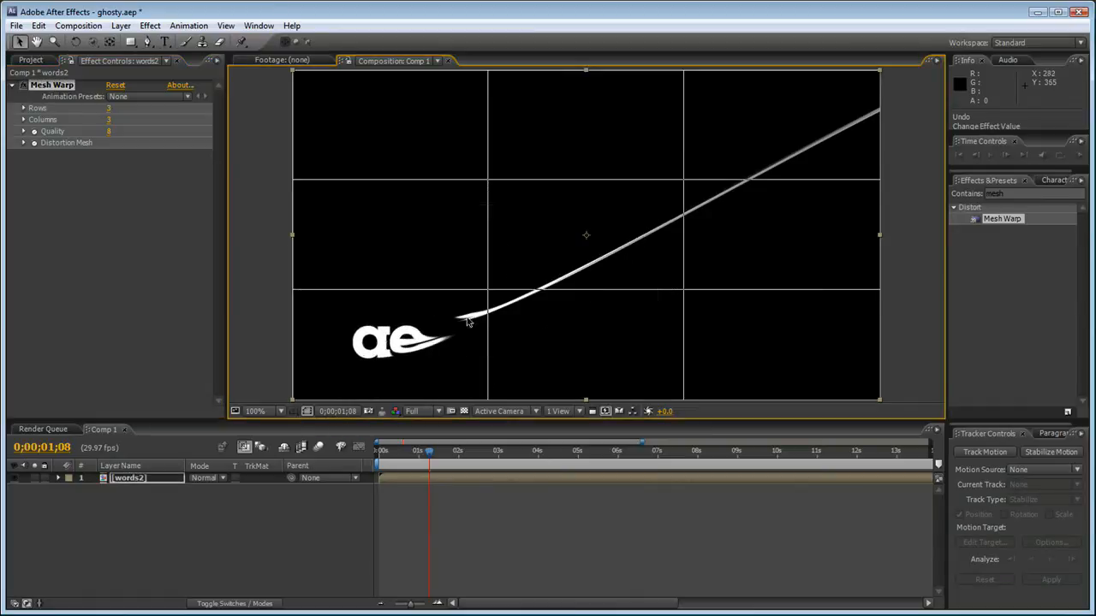
left_click(117, 84)
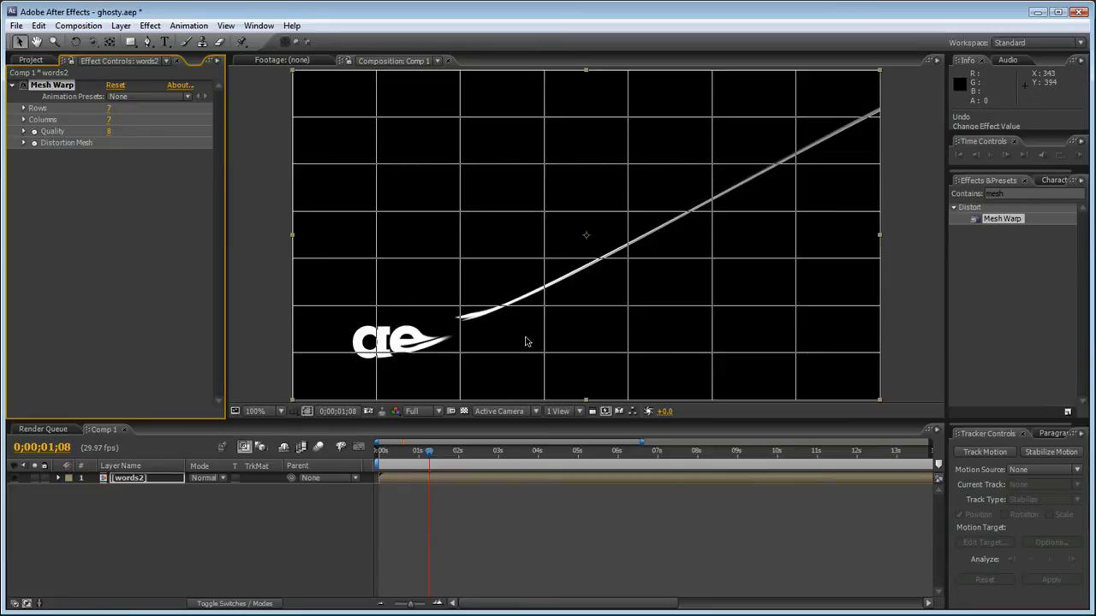
Step: Try keyframing Distortion Mesh from 0;00;00;23 at Quality 3, moving a mesh point at 0;00;01;25, and set Quality back to 8
left_click_drag(425, 454, 410, 453)
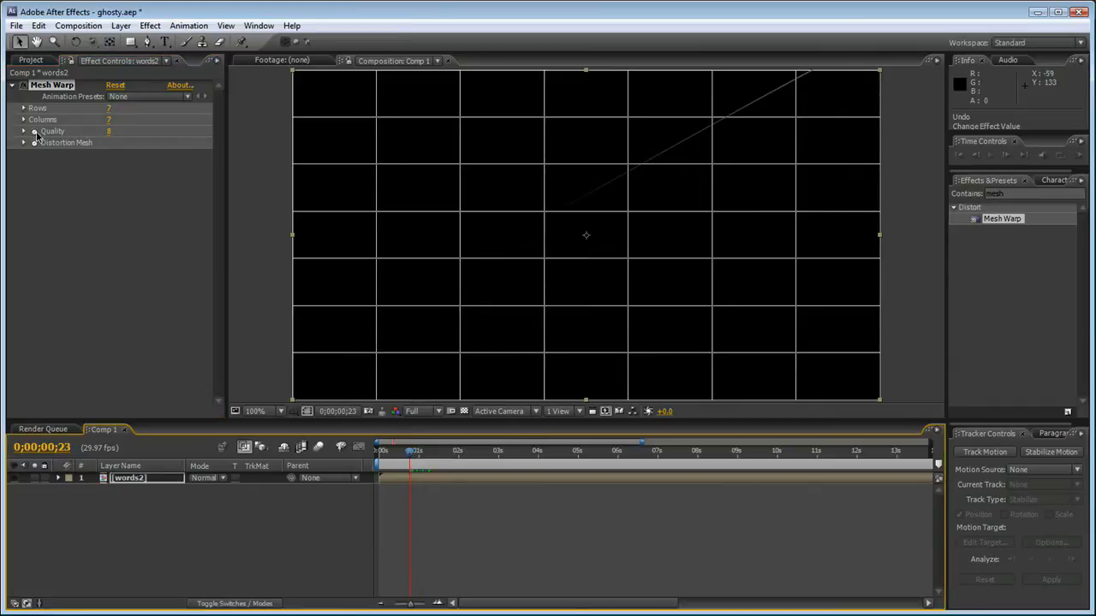
left_click(110, 135)
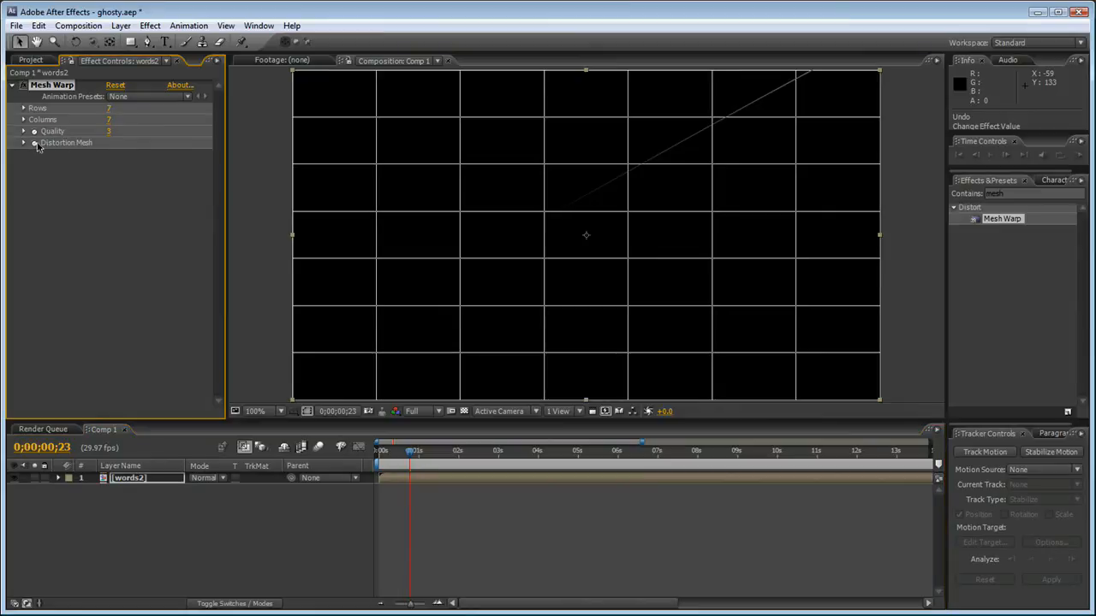
left_click(34, 144)
left_click_drag(413, 451, 452, 451)
left_click_drag(543, 258, 558, 283)
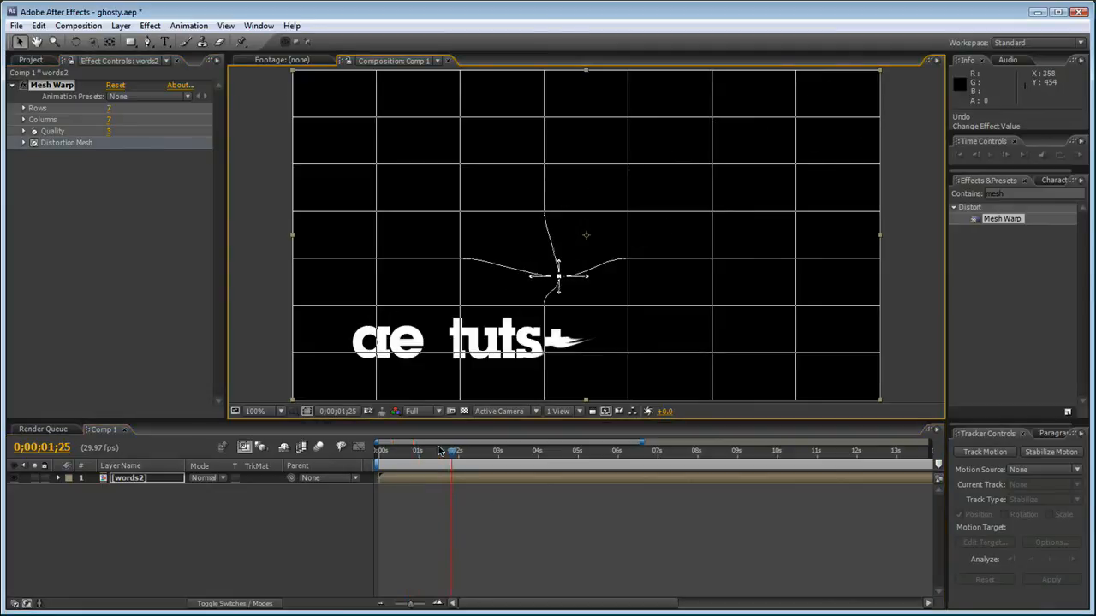
left_click_drag(458, 462, 417, 459)
left_click_drag(108, 131, 112, 131)
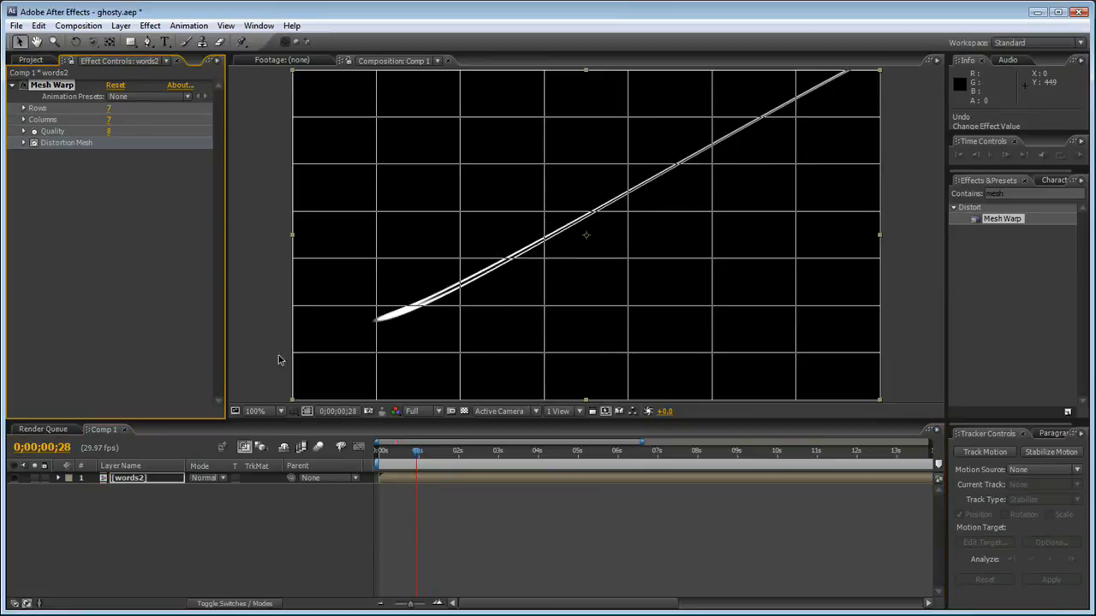
Step: At 0;00;00;24, clear the Distortion Mesh keyframes on words2 and restart its keyframing
left_click_drag(417, 457, 411, 454)
left_click(34, 143)
key("u")
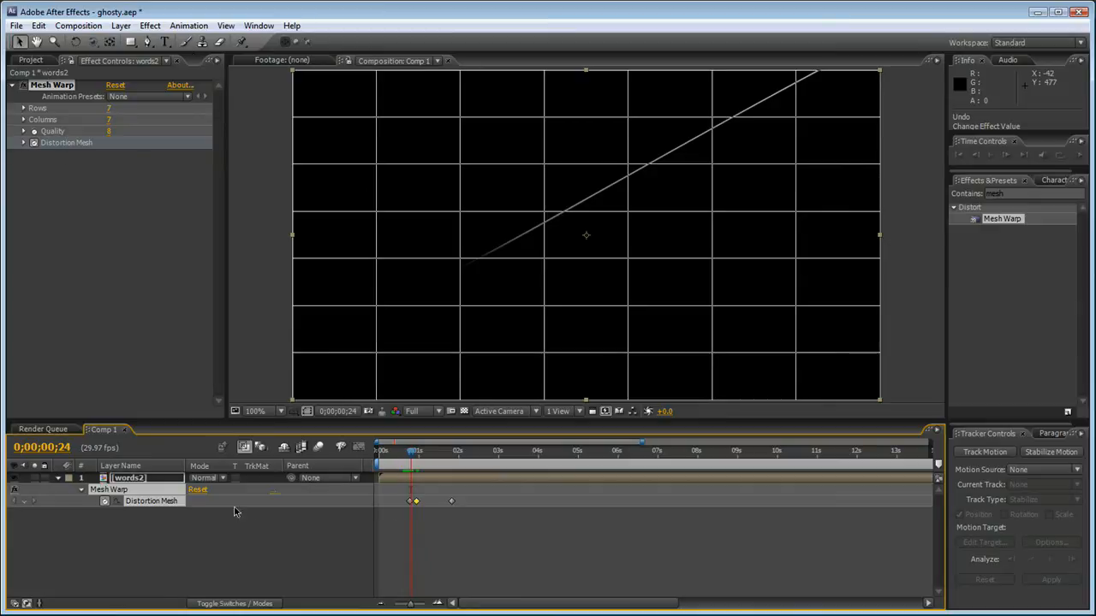
left_click(104, 502)
left_click(105, 501)
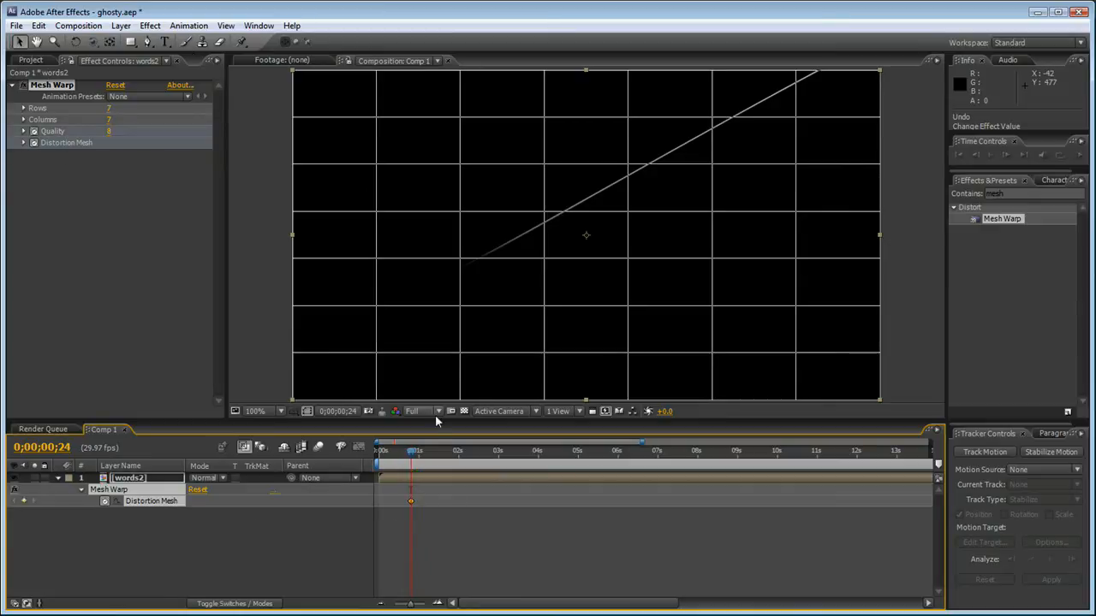
Step: Bend the smoke trail into a wave at 0;00;00;24 by moving three mesh points along it in alternating directions
left_click_drag(545, 211, 561, 230)
left_click_drag(628, 165, 615, 146)
left_click_drag(711, 120, 732, 127)
left_click(399, 549)
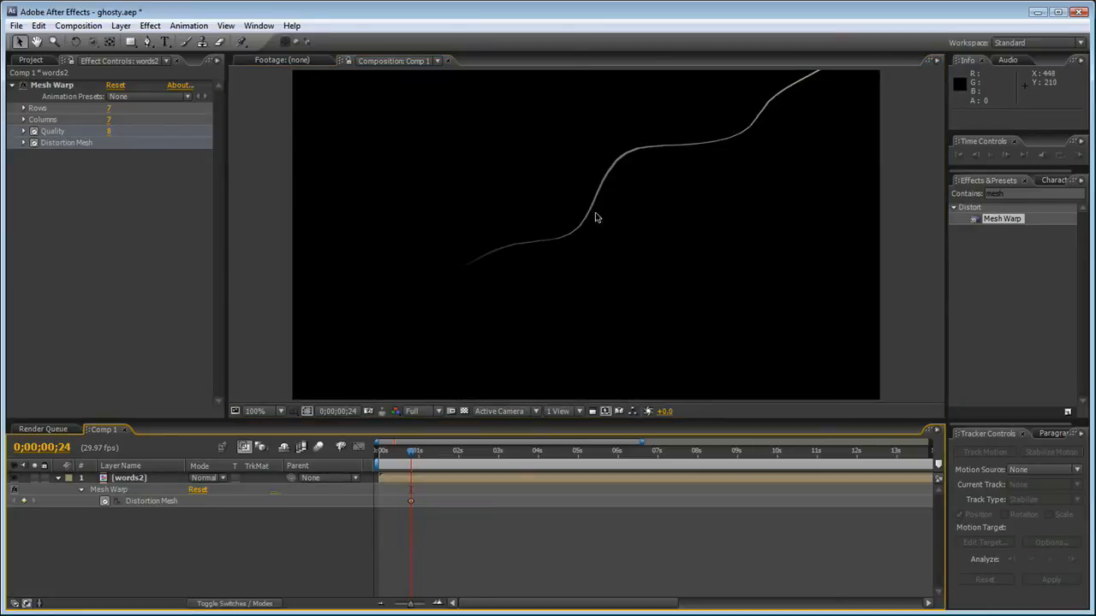
scroll(590, 215, "up", 2)
left_click_drag(656, 166, 590, 245)
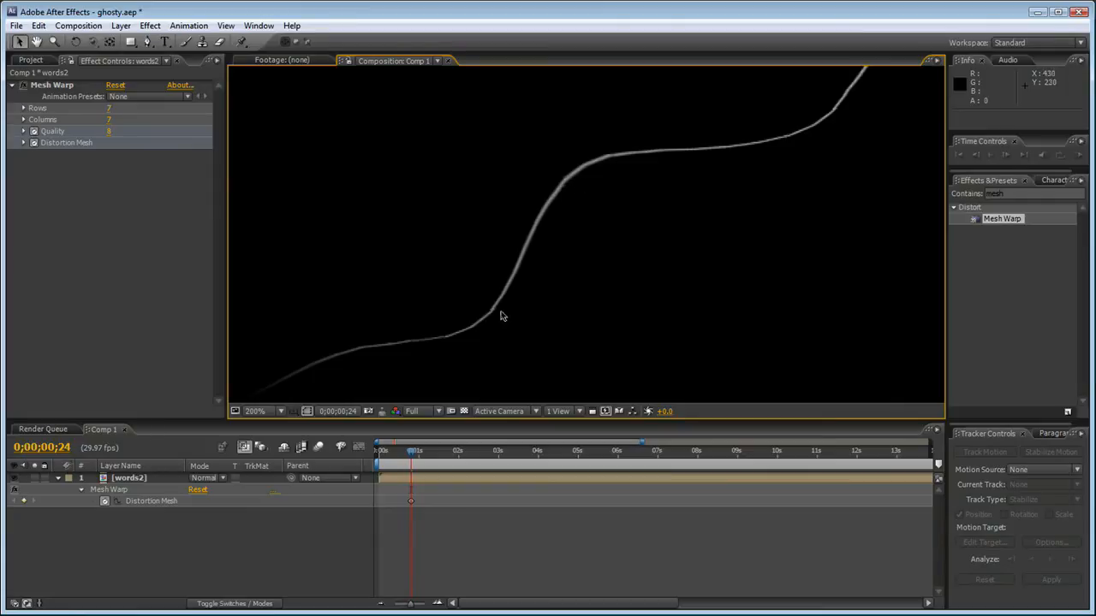
scroll(516, 262, "down", 2)
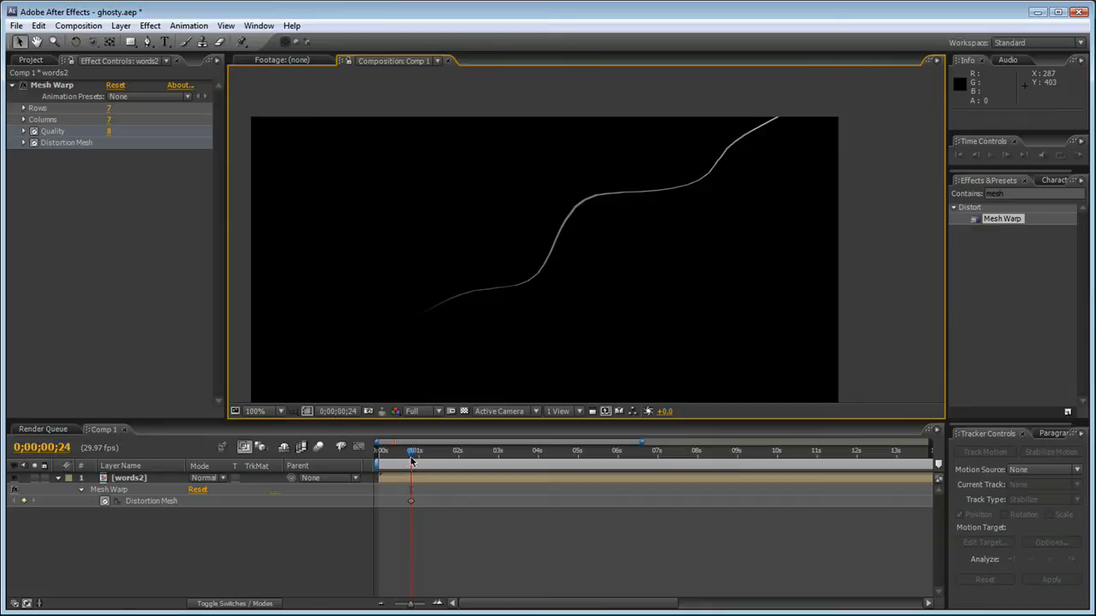
Step: At 0;00;01;03, reset Mesh Warp and curve the trail's lower half by moving two mesh points in opposite directions
left_click_drag(414, 456, 423, 456)
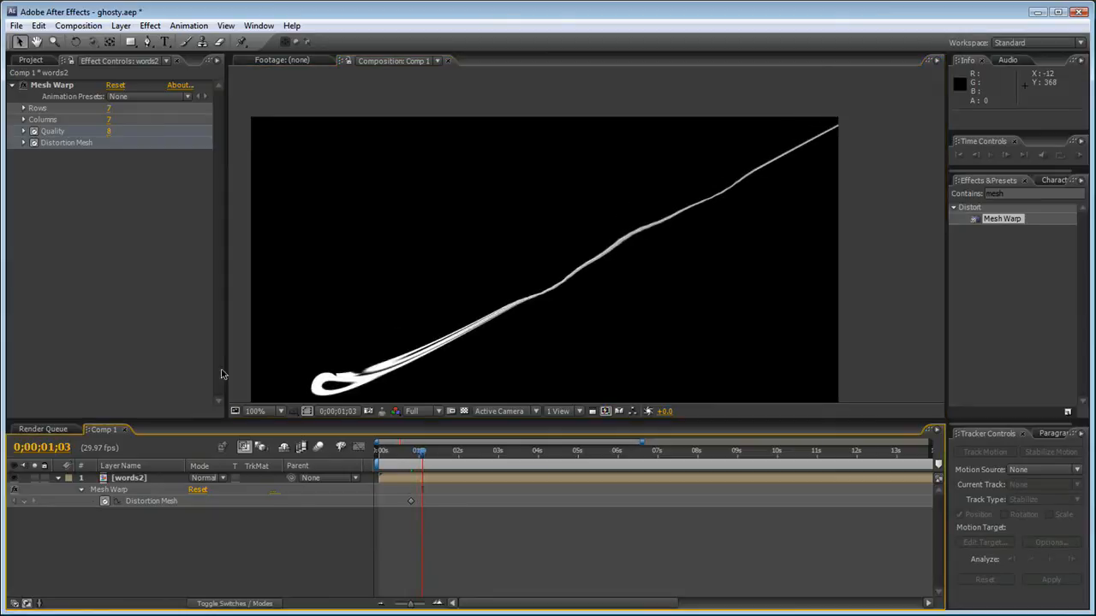
left_click(54, 85)
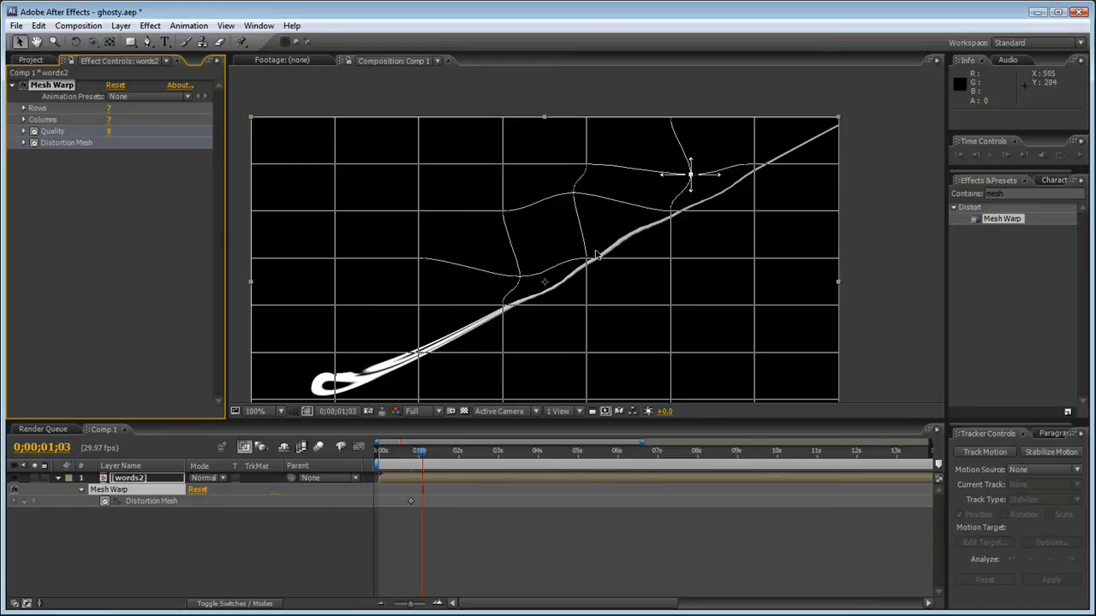
left_click(116, 87)
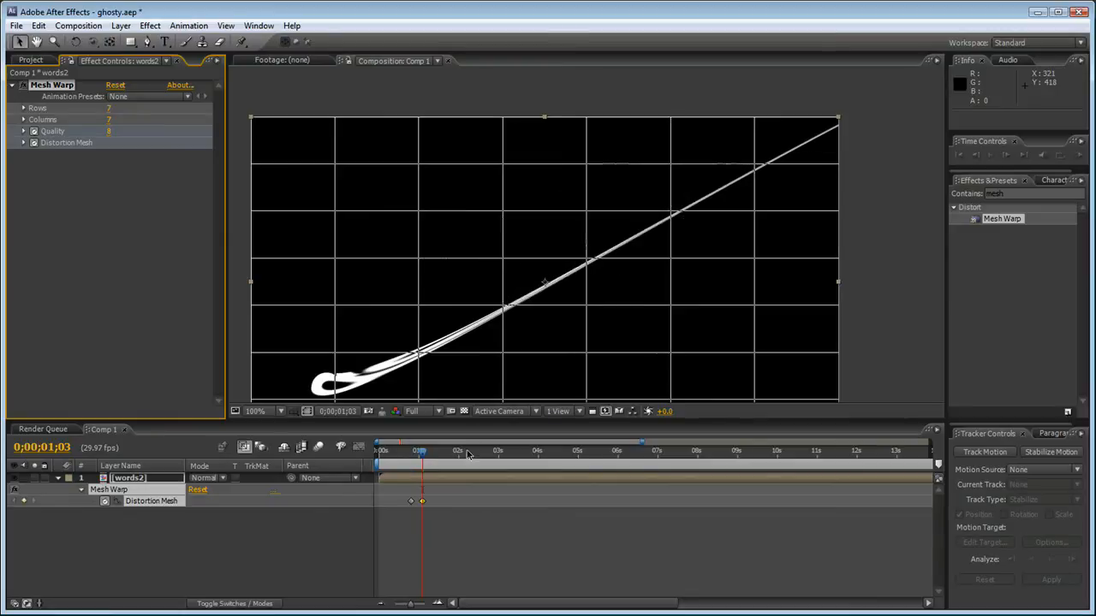
left_click(586, 259)
left_click_drag(585, 258, 618, 284)
left_click(501, 306)
left_click_drag(504, 308, 486, 291)
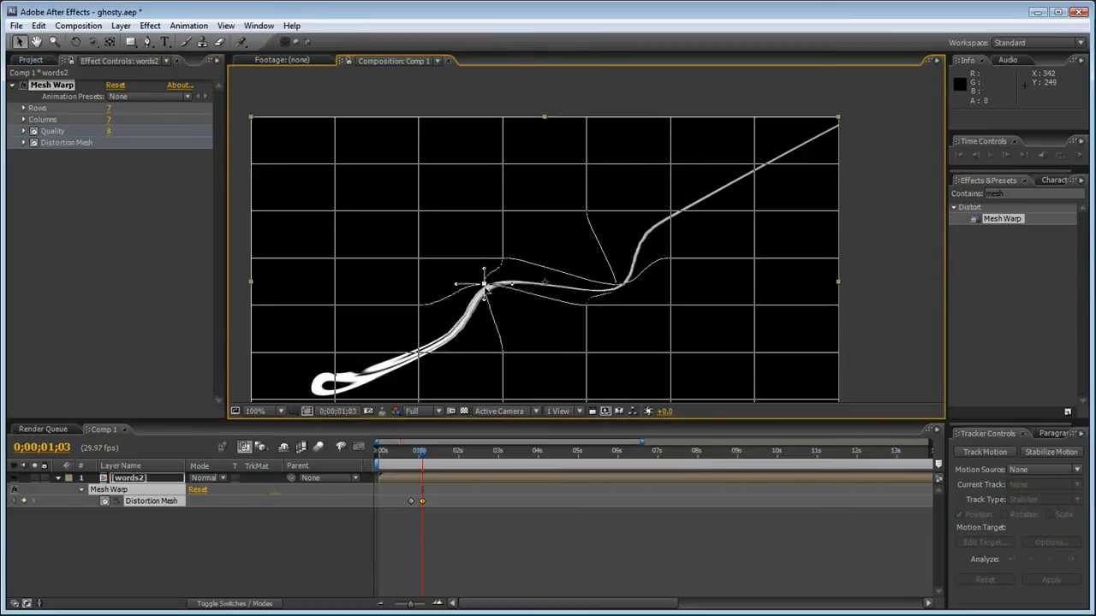
Step: Refine the trail's middle bend at 0;00;01;03 and continue the wave by moving two mesh points along its upper half
key("period")
left_click(613, 290)
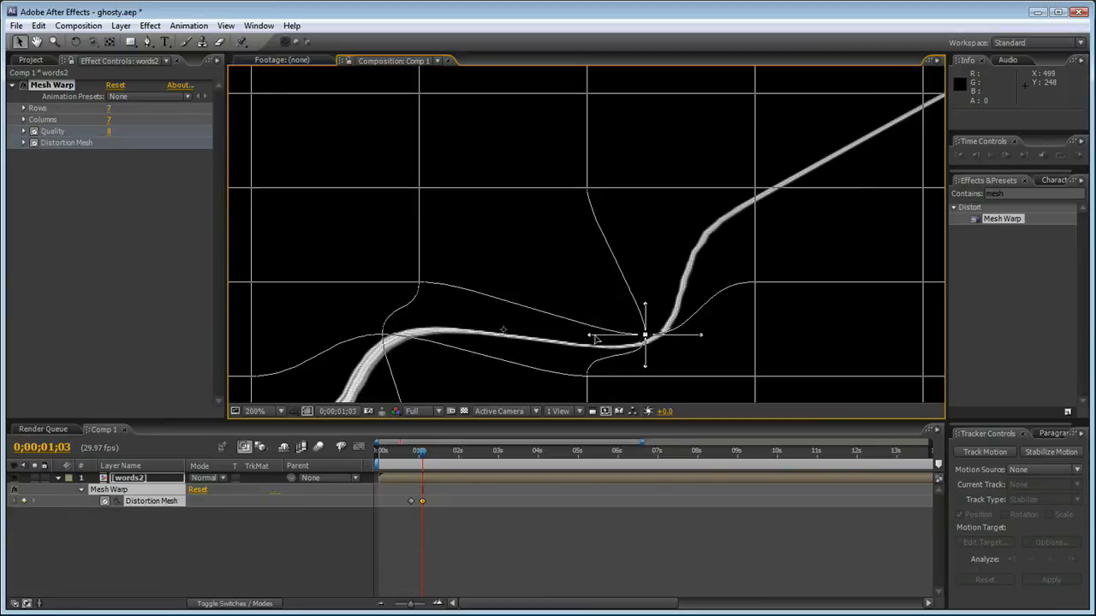
mouse_move(590, 339)
left_mouse_down()
mouse_move(587, 295)
mouse_move(575, 331)
left_mouse_up()
key("comma")
left_click(671, 212)
mouse_move(671, 212)
left_mouse_down()
mouse_move(650, 177)
mouse_move(660, 200)
left_mouse_up()
left_click_drag(756, 166, 772, 182)
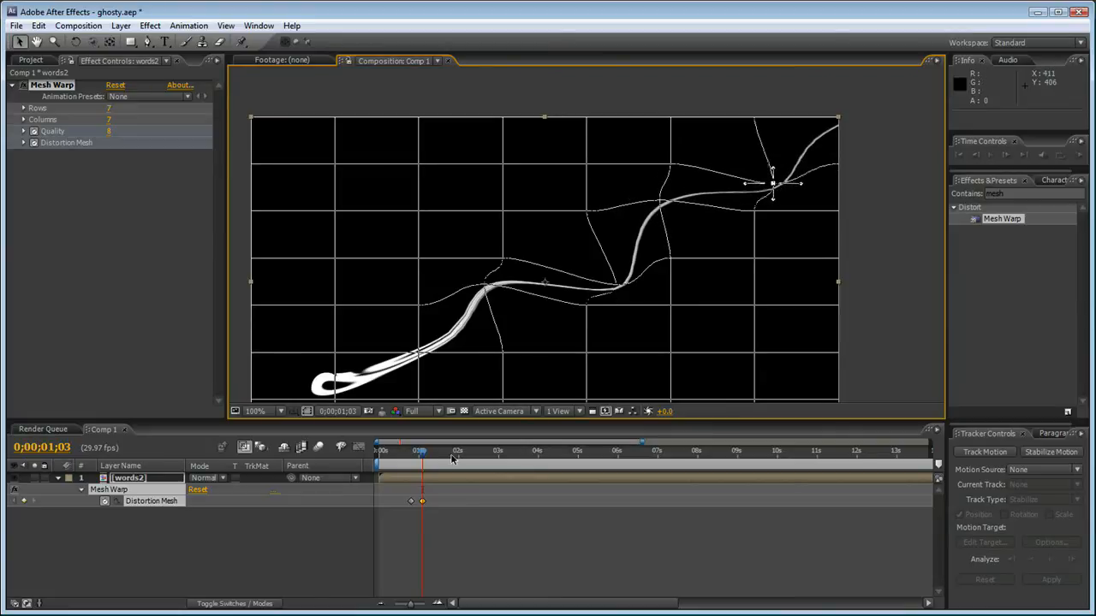
Step: At 0;00;01;16, reset Mesh Warp and bend the smoke trail into a wave by moving four mesh points along it
left_click_drag(423, 456, 440, 456)
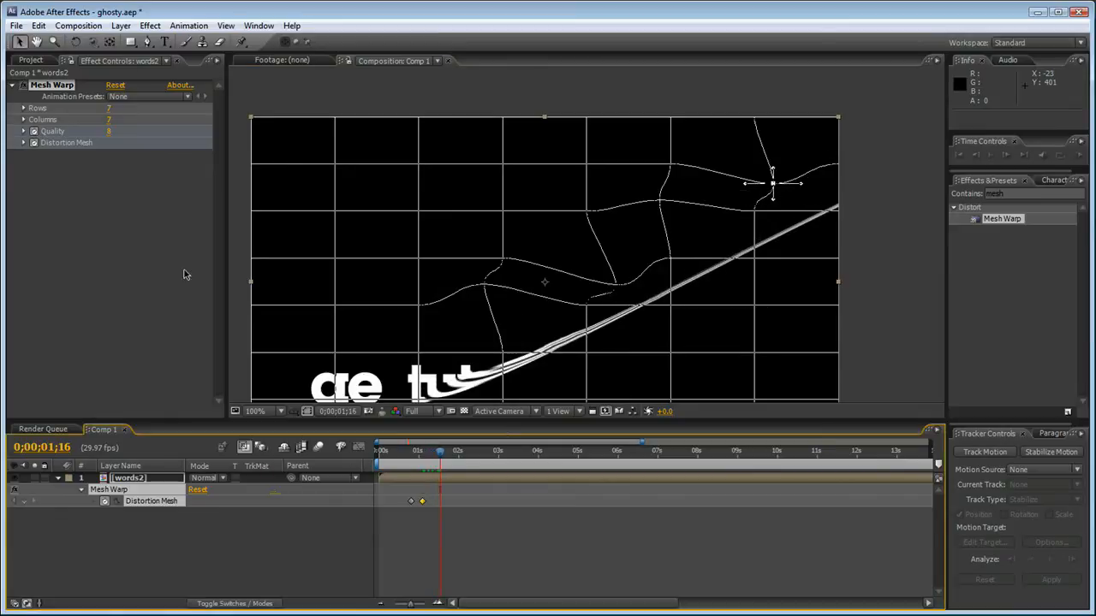
left_click(118, 86)
left_click(671, 308)
mouse_move(673, 312)
left_mouse_down()
mouse_move(642, 276)
mouse_move(678, 310)
mouse_move(650, 315)
left_mouse_up()
left_click(588, 353)
left_click_drag(590, 354, 615, 378)
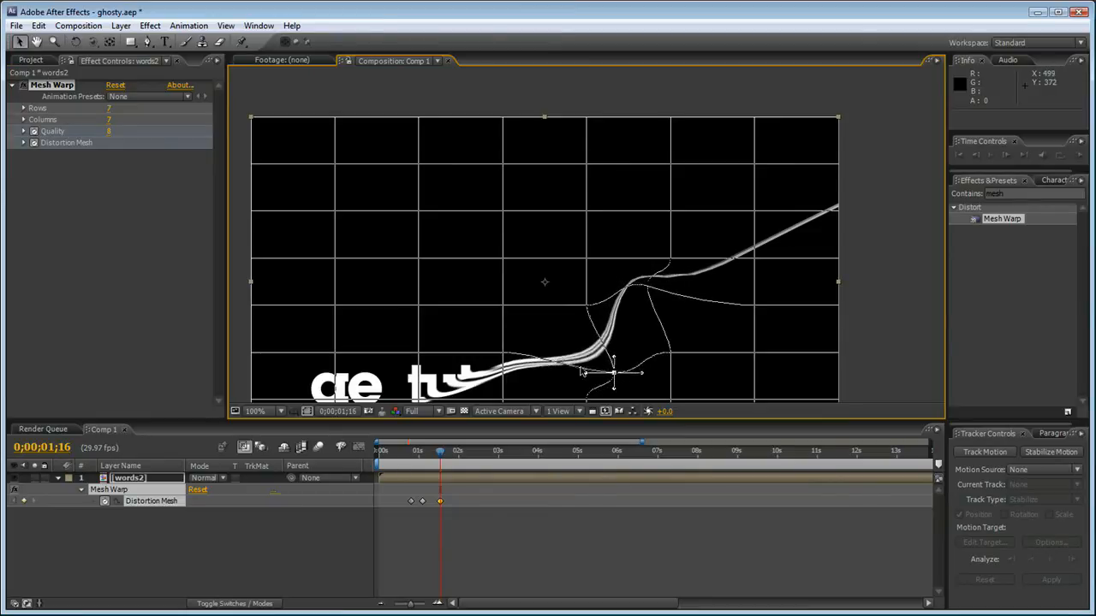
left_click_drag(755, 257, 741, 235)
left_click_drag(838, 213, 839, 189)
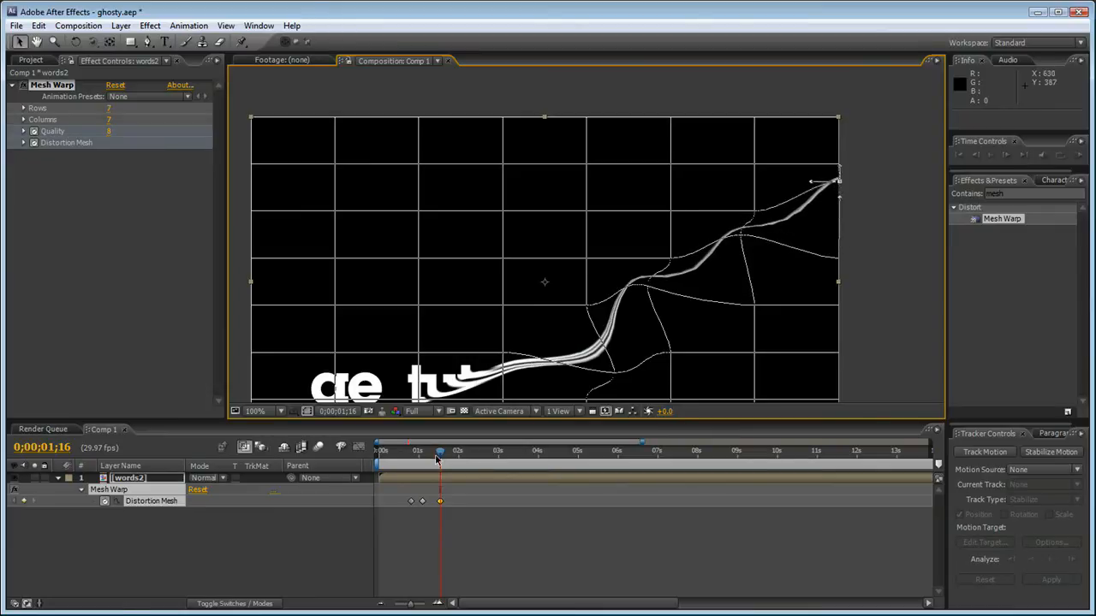
Step: At 0;00;01;27, reset Mesh Warp and offset mesh points along the trail's path above and beyond the text
left_click_drag(447, 456, 454, 456)
key("h")
left_click_drag(536, 329, 530, 279)
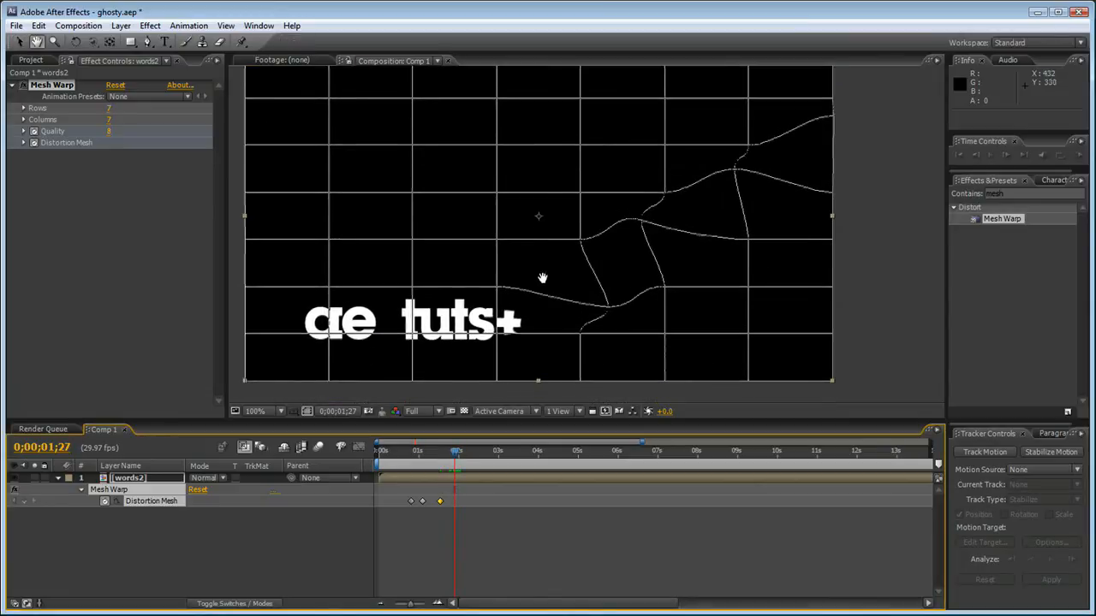
left_click(117, 86)
left_click_drag(580, 239, 603, 258)
left_click_drag(748, 240, 733, 230)
left_click_drag(748, 146, 766, 160)
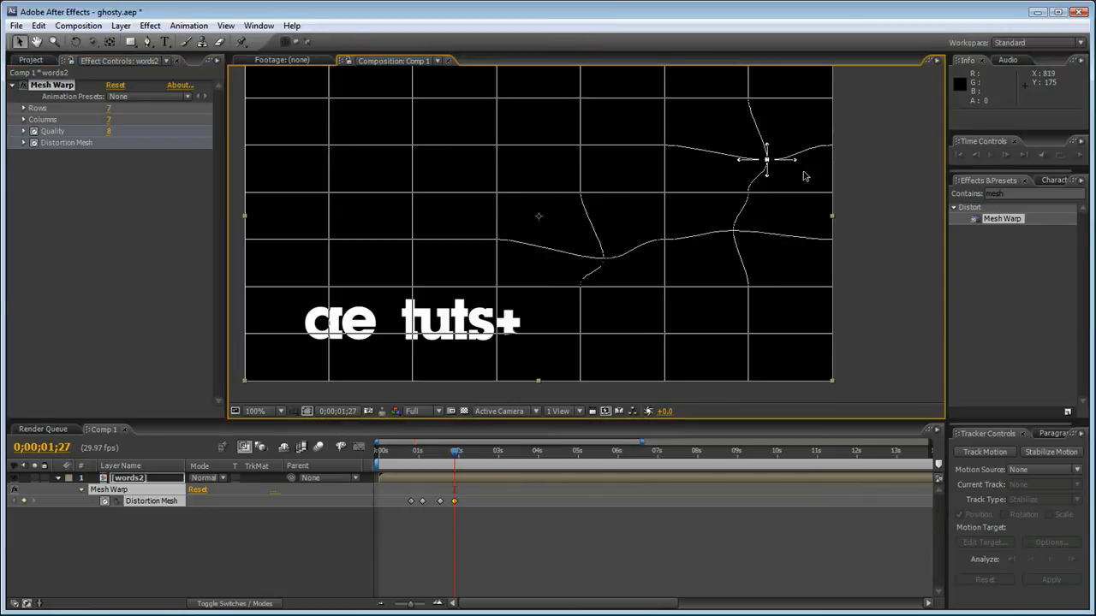
left_click_drag(831, 193, 833, 134)
left_click(833, 181)
Step: Between the 0;00;01;03 and 0;00;01;16 keyframes, curve the trail by moving three mesh points along it
left_click_drag(456, 452, 431, 456)
left_click_drag(581, 241, 605, 260)
left_click_drag(664, 190, 648, 176)
left_click_drag(750, 146, 773, 164)
Step: At 0;00;01;06, nudge the mesh point at the trail's lower bend slightly up and left
mouse_move(431, 458)
left_mouse_down()
mouse_move(417, 460)
mouse_move(429, 461)
left_mouse_up()
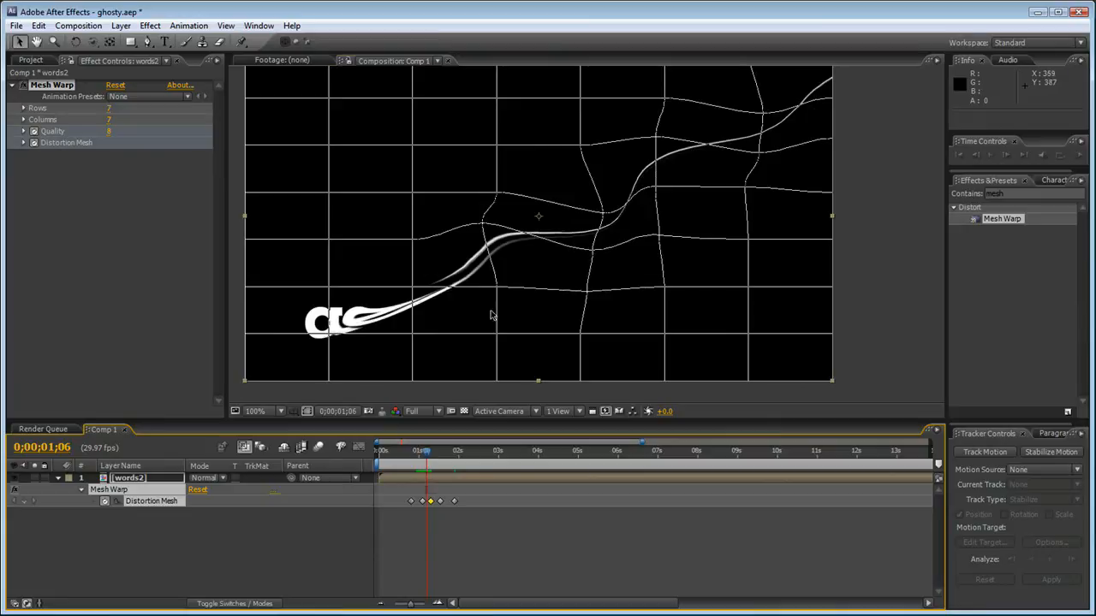
left_click(203, 544)
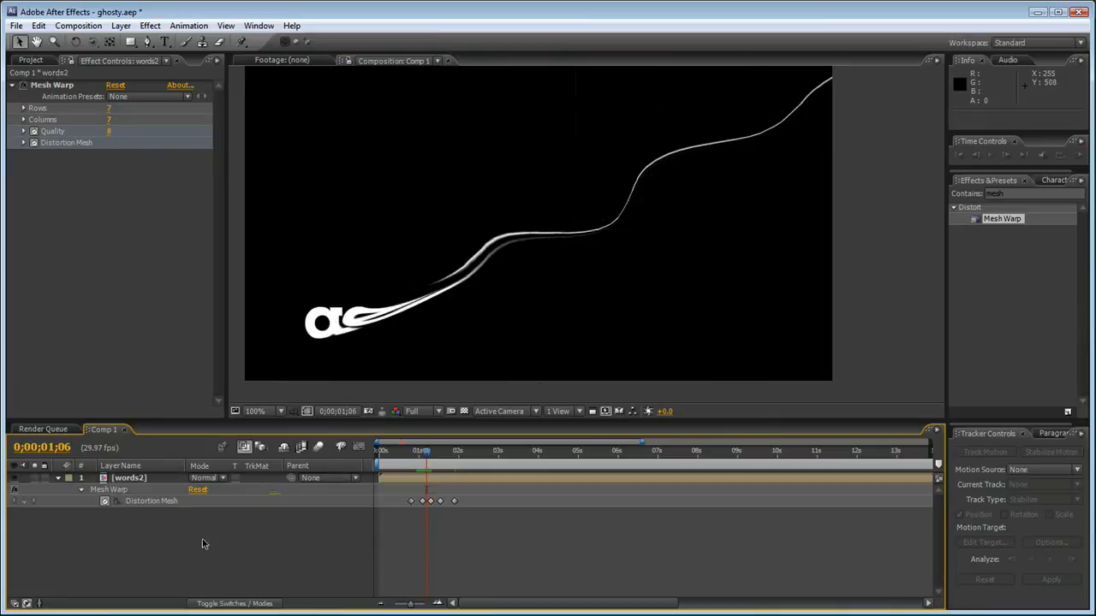
left_click(121, 490)
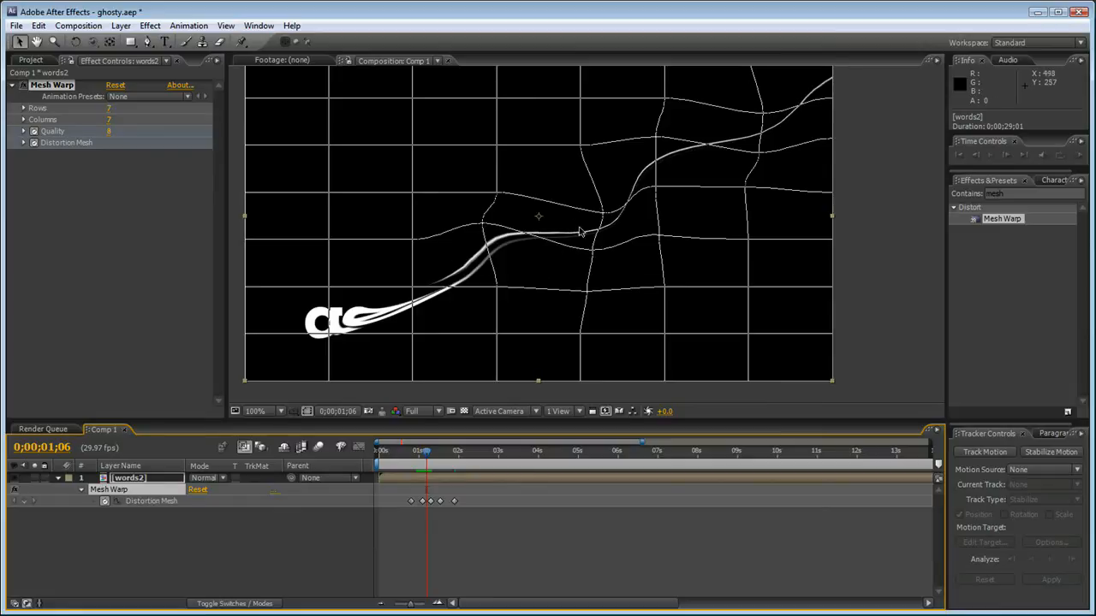
left_click_drag(484, 226, 480, 220)
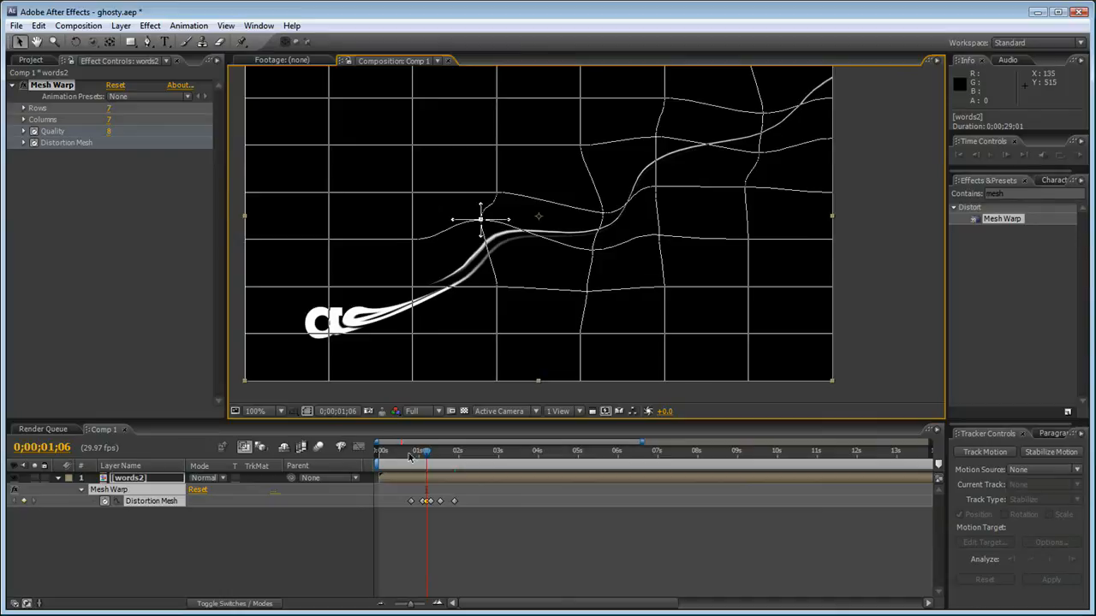
left_click(245, 578)
Step: At 0;00;02;00, pre-compose the words2 layer as "wisp on", moving all attributes into the new composition
mouse_move(412, 458)
left_mouse_down()
mouse_move(403, 458)
mouse_move(460, 467)
left_mouse_up()
left_click(137, 477)
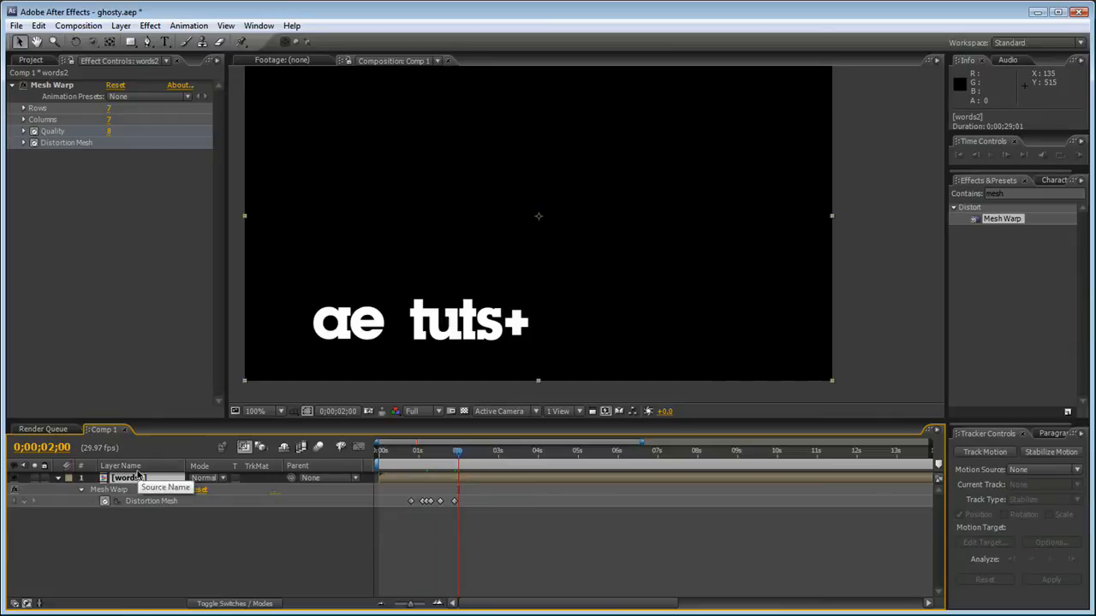
key("ctrl+shift+c")
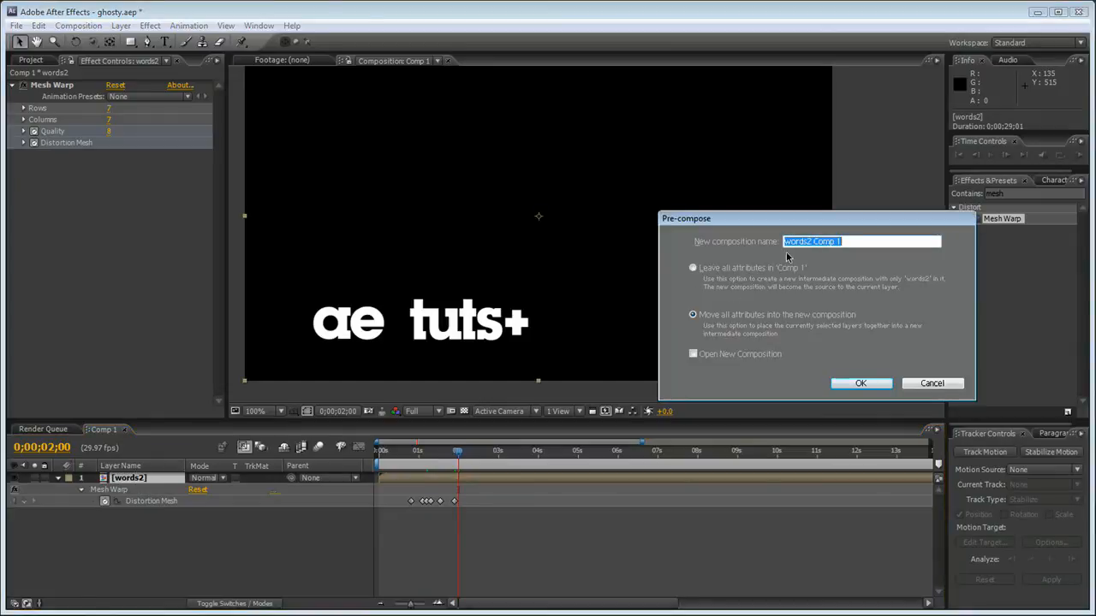
type("wisp")
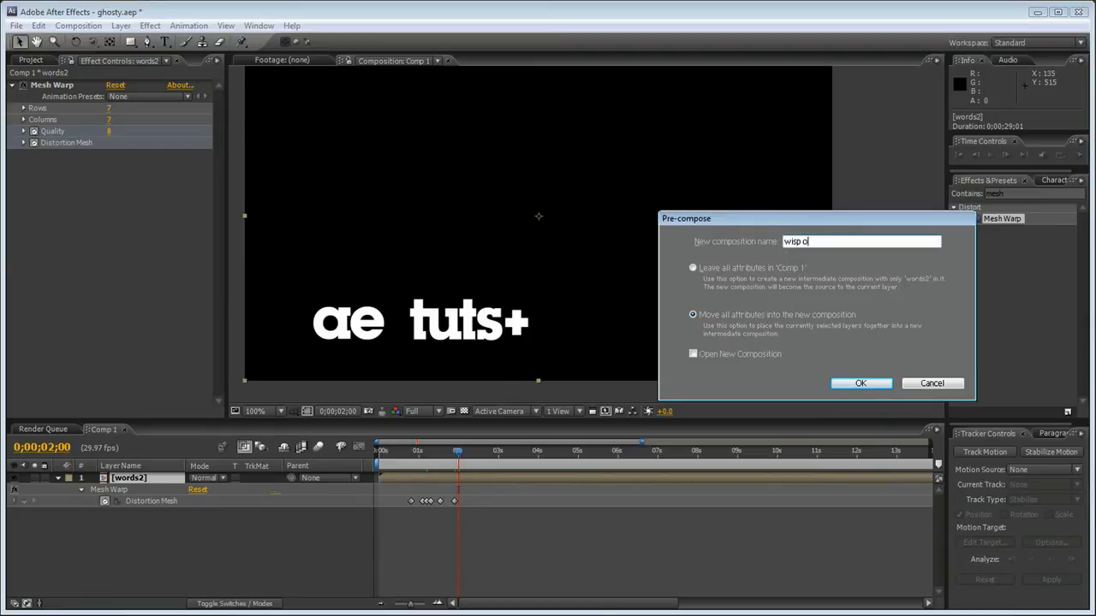
type(" on")
key("Return")
Step: Apply CC Smear to the wisp on layer and place its From point at 391.0, 322.0 and To point at 389.0, 242.5
left_click(454, 470)
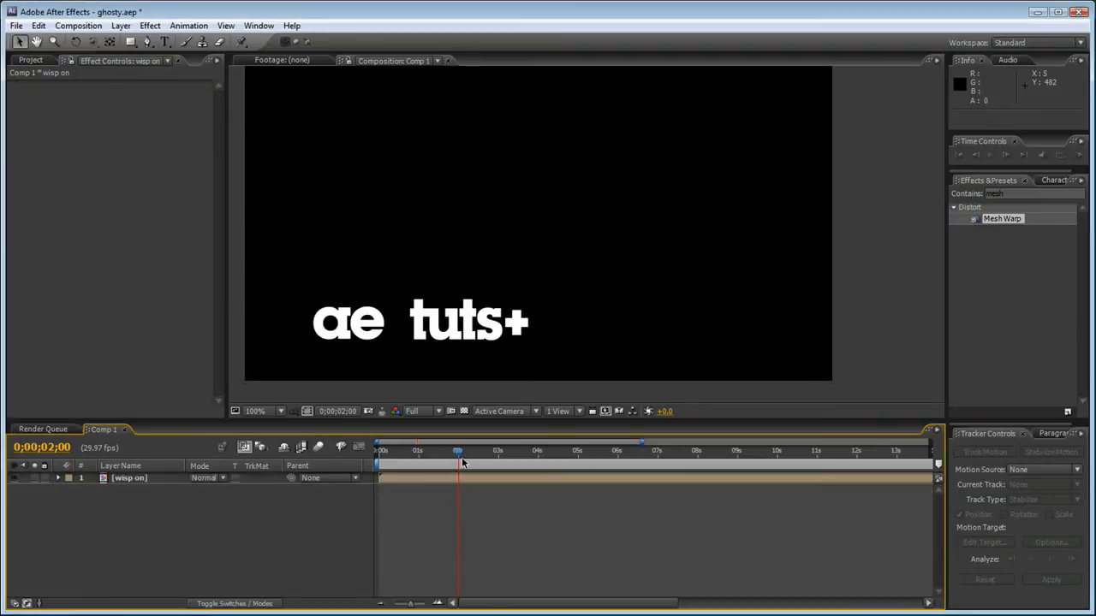
left_click(129, 479)
mouse_move(468, 463)
left_mouse_down()
mouse_move(443, 452)
mouse_move(471, 452)
mouse_move(461, 452)
left_mouse_up()
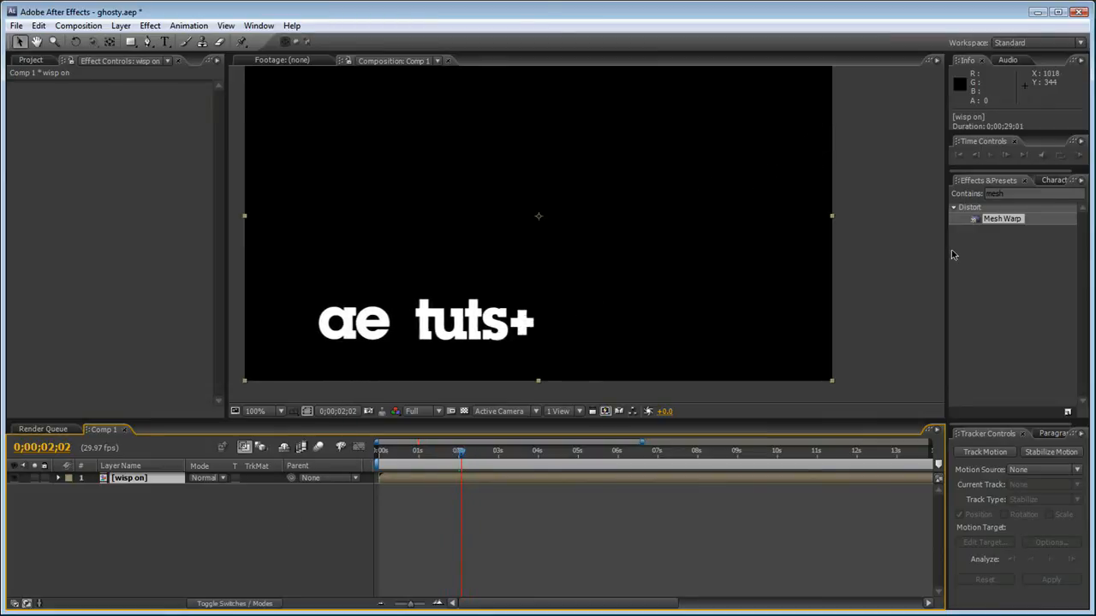
type("smear")
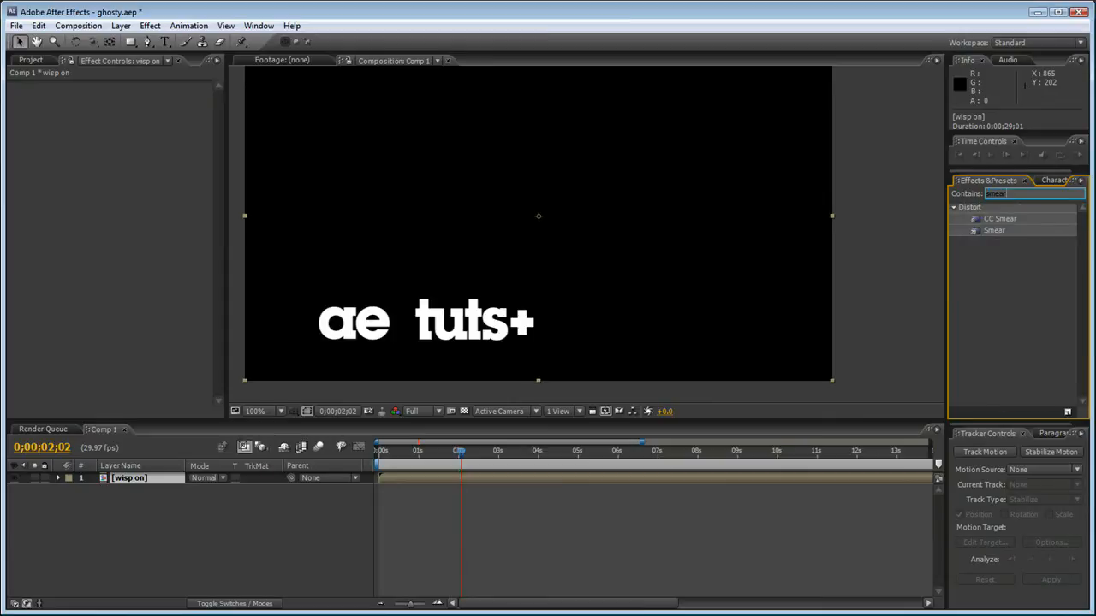
left_click_drag(971, 219, 524, 276)
mouse_move(540, 219)
left_mouse_down()
mouse_move(536, 253)
mouse_move(512, 273)
left_mouse_up()
mouse_move(687, 137)
left_mouse_down()
mouse_move(492, 214)
mouse_move(510, 221)
left_mouse_up()
Step: At 0;00;01;29, start keyframing CC Smear's From and To points and reveal their keyframes on the wisp on layer
left_click_drag(458, 456, 456, 457)
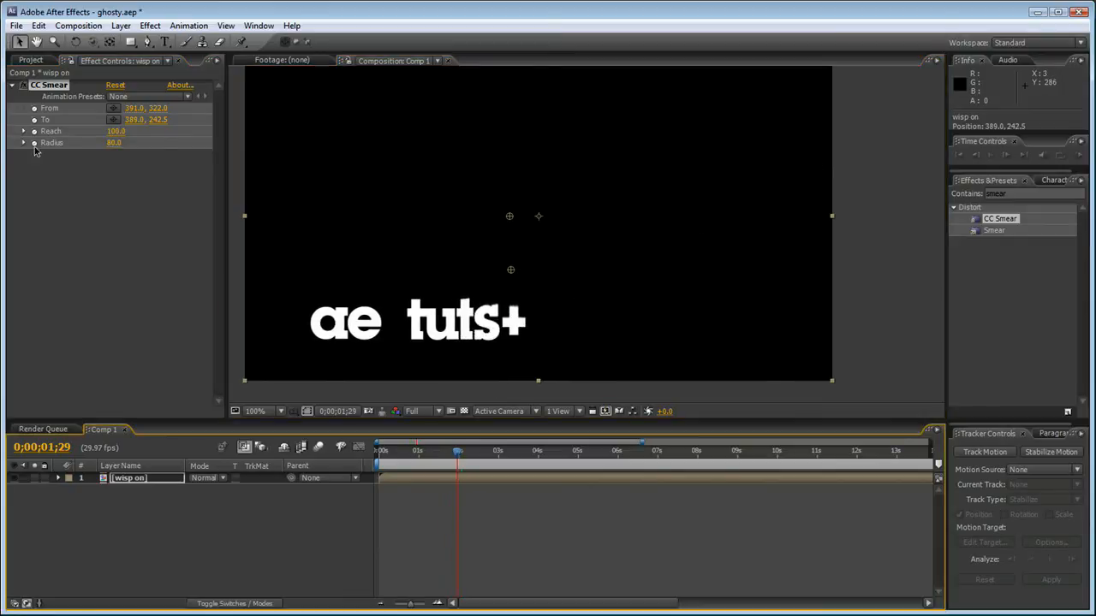
left_click(34, 108)
left_click(34, 120)
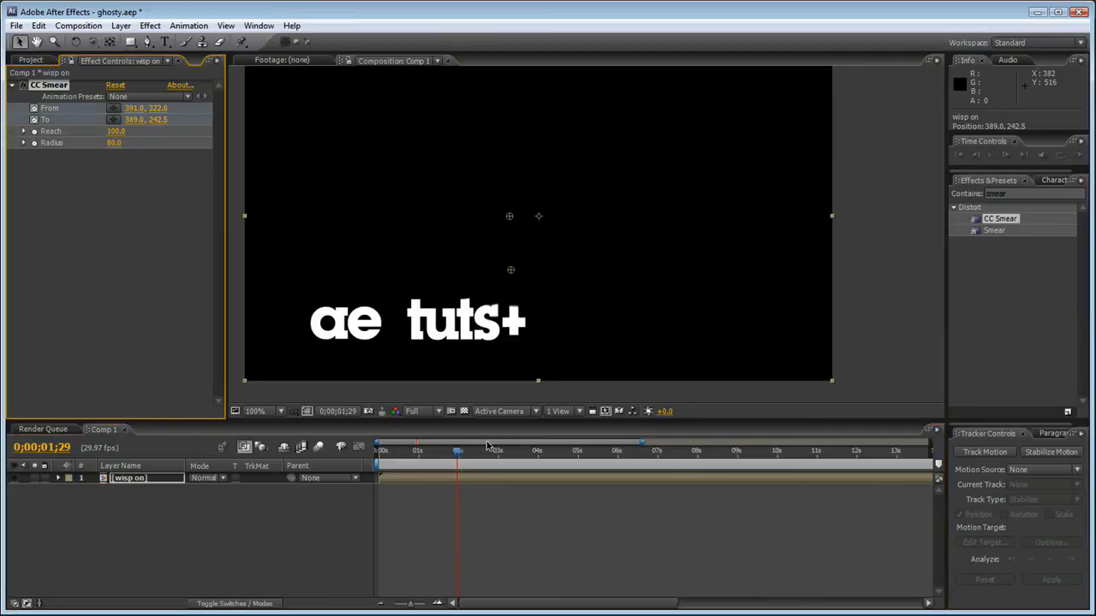
key("u")
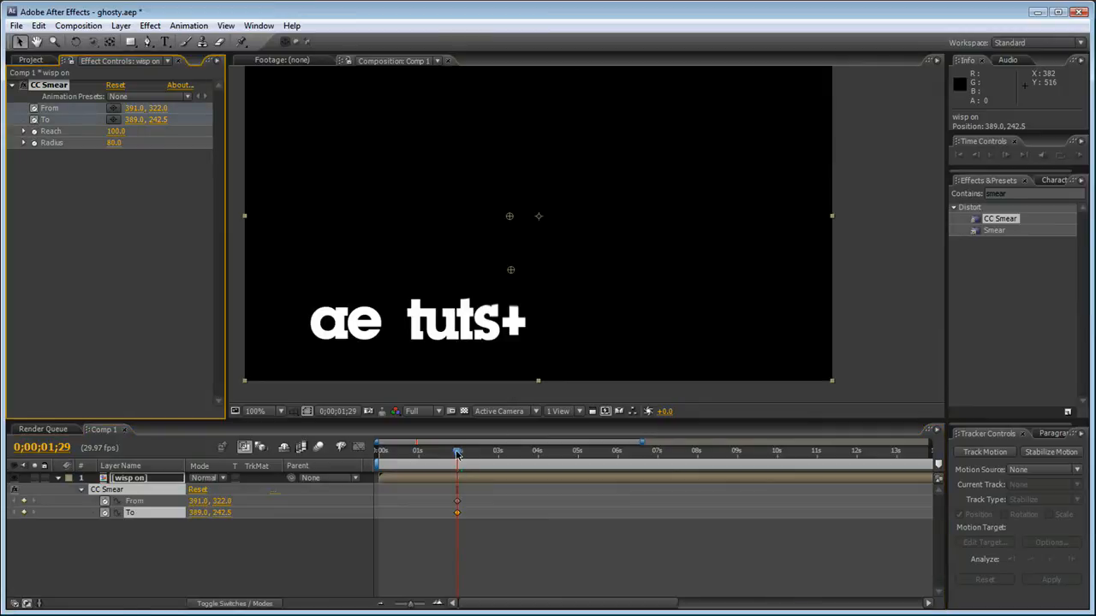
Step: Keyframe the From point at 411.0, 339.0 at 0;00;02;03 and at 338.0, 327.0 at 0;00;02;06
left_click_drag(458, 457, 462, 456)
mouse_move(509, 273)
left_mouse_down()
mouse_move(526, 313)
mouse_move(508, 218)
mouse_move(524, 281)
left_mouse_up()
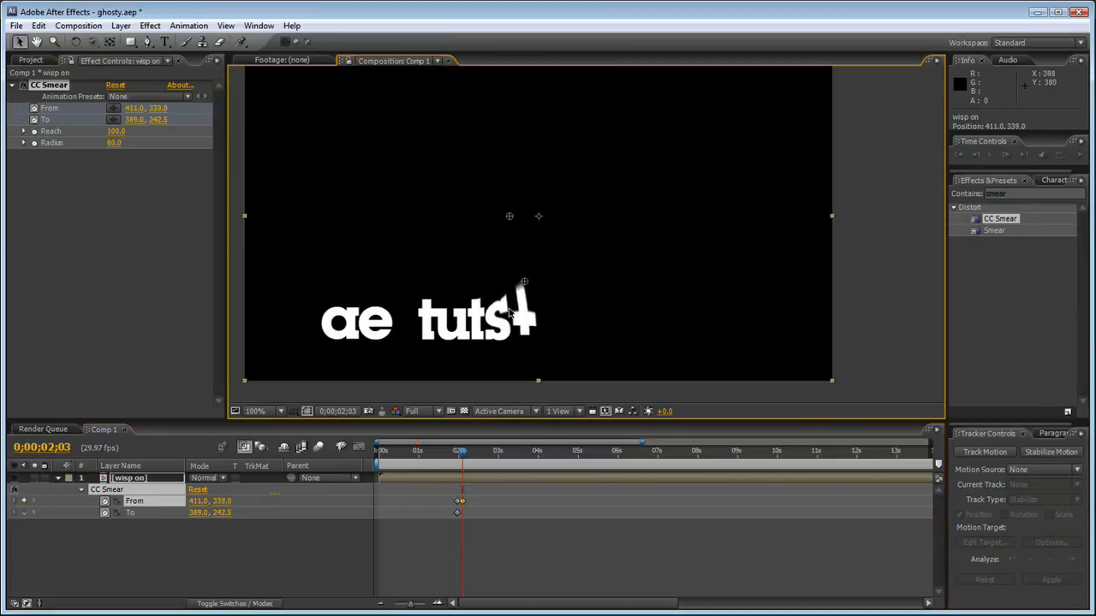
key("Page_Down")
key("Page_Down")
key("Page_Down")
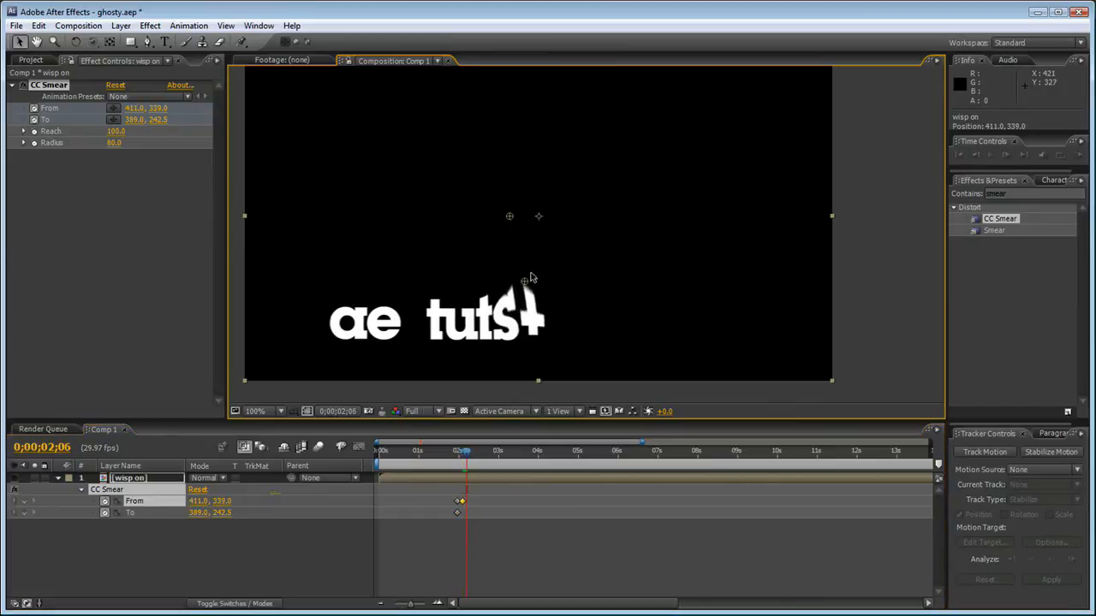
mouse_move(526, 284)
left_mouse_down()
mouse_move(501, 257)
mouse_move(474, 273)
left_mouse_up()
Step: At 0;00;02;09, move the smear's To point to 271.0, 224.5
key("Page_Down")
key("Page_Down")
key("Page_Down")
left_click_drag(509, 215, 429, 204)
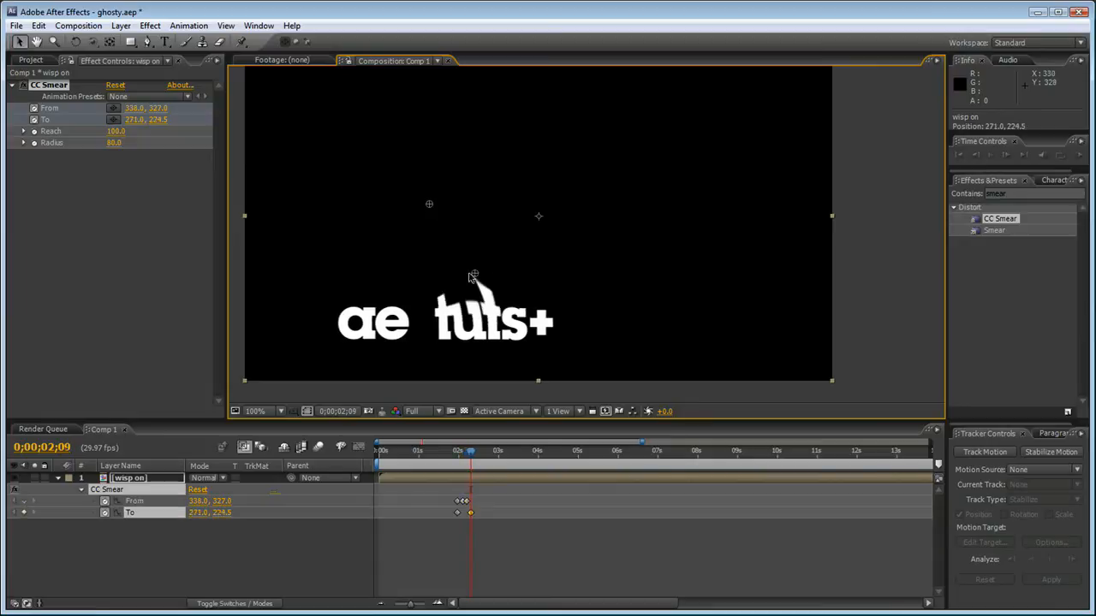
Step: Between 0;00;02;09 and 0;00;02;18, sweep the smear above "ae", bringing From to 210.0, 318.0 and To to 175.0, 222.5
mouse_move(469, 272)
left_mouse_down()
mouse_move(399, 260)
mouse_move(409, 279)
mouse_move(406, 256)
mouse_move(408, 283)
mouse_move(387, 267)
left_mouse_up()
key("Page_Down")
key("Page_Down")
key("Page_Down")
key("Page_Down")
key("Page_Down")
key("Page_Down")
key("Page_Down")
key("Page_Down")
key("Page_Down")
left_click_drag(393, 203, 366, 204)
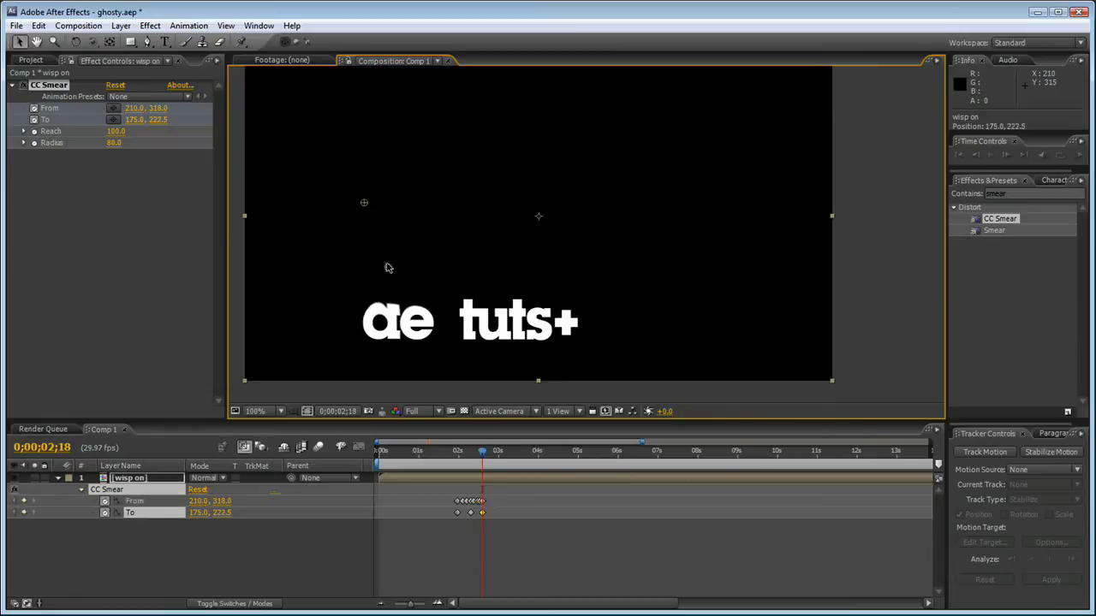
Step: Between 0;00;02;20 and 0;00;02;23, swing the smear down beside "ae", with From at 118.0, 420.0 and To at 59.0, 452.5
key("Page_Down")
key("Page_Down")
mouse_move(366, 273)
left_mouse_down()
mouse_move(351, 300)
mouse_move(362, 379)
mouse_move(357, 342)
mouse_move(327, 341)
left_mouse_up()
key("Page_Down")
key("Page_Down")
key("Page_Down")
left_click_drag(337, 215, 287, 365)
Step: At 0;00;02;23, reposition the smear below the frame, with From at 219.0, 512.0 and To at 148.0, 554.5
left_click_drag(426, 362, 436, 248)
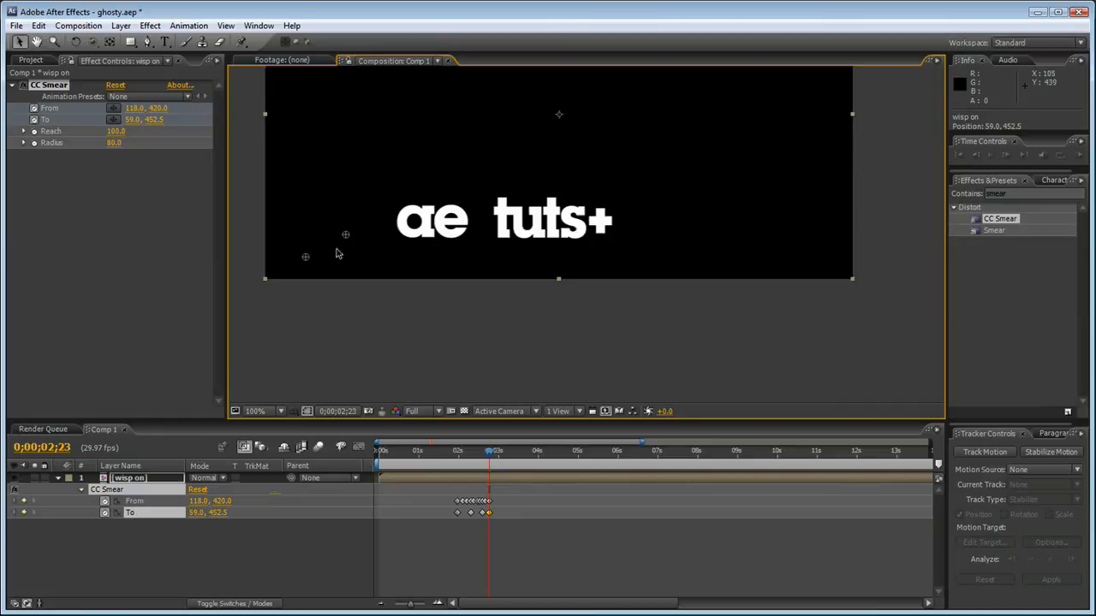
left_click_drag(345, 236, 392, 262)
mouse_move(305, 256)
left_mouse_down()
mouse_move(342, 322)
mouse_move(366, 326)
left_mouse_up()
left_click_drag(396, 262, 416, 302)
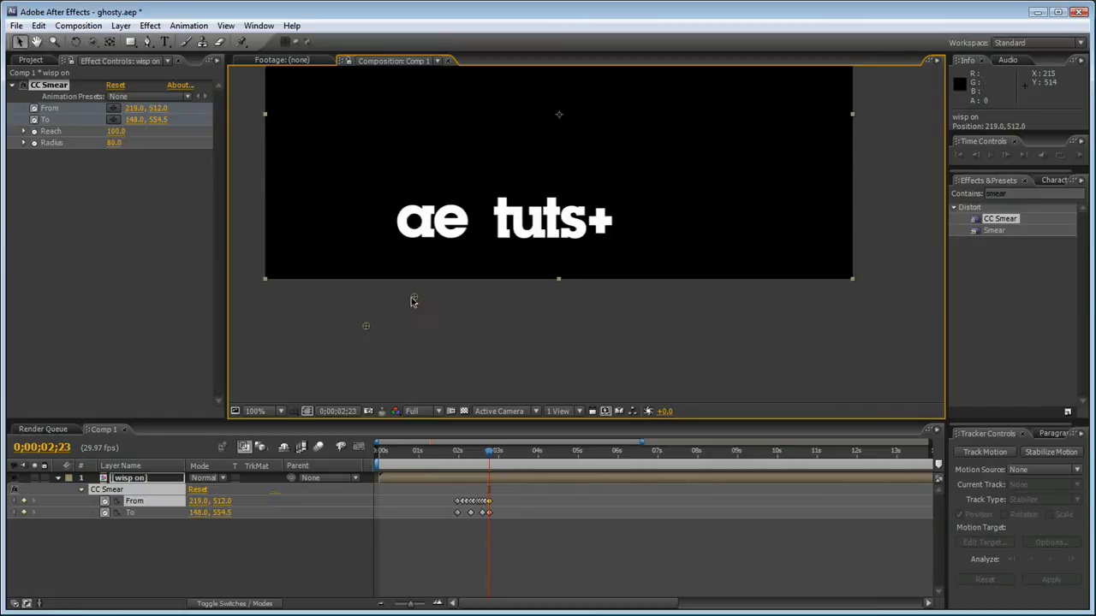
Step: From 0;00;02;28 to 0;00;03;00, sweep the smear beneath "ae", ending with From at 311.0, 485.0 and To at 313.0, 551.5
key("Page_Down")
key("Page_Down")
key("Page_Down")
left_click_drag(494, 454, 496, 453)
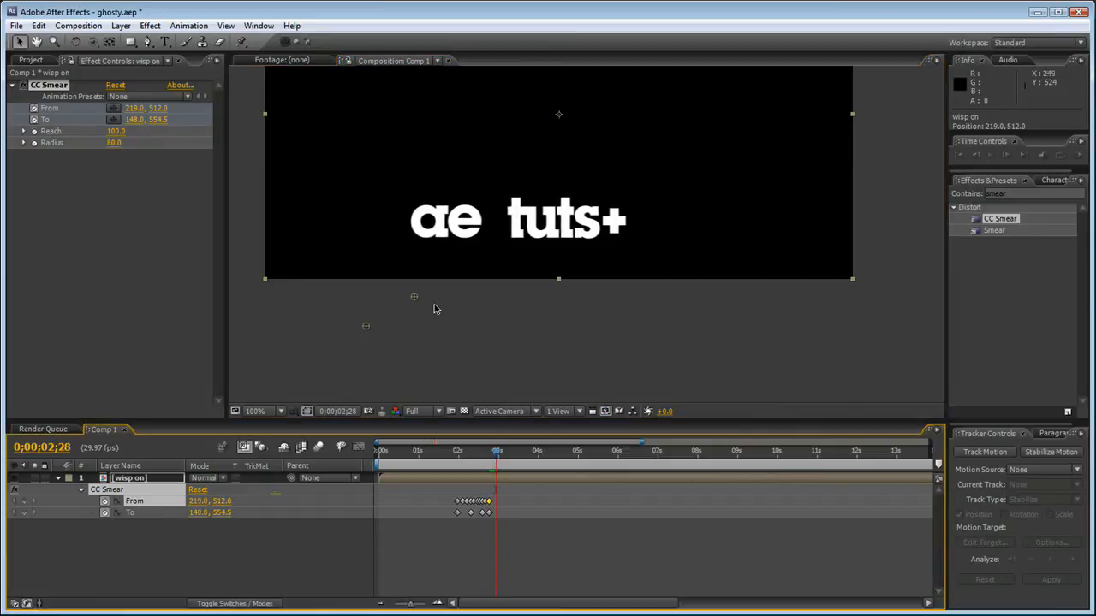
left_click_drag(414, 302, 445, 274)
mouse_move(368, 326)
left_mouse_down()
mouse_move(411, 335)
mouse_move(478, 324)
left_mouse_up()
key("Page_Down")
key("Page_Down")
left_click_drag(458, 277, 484, 283)
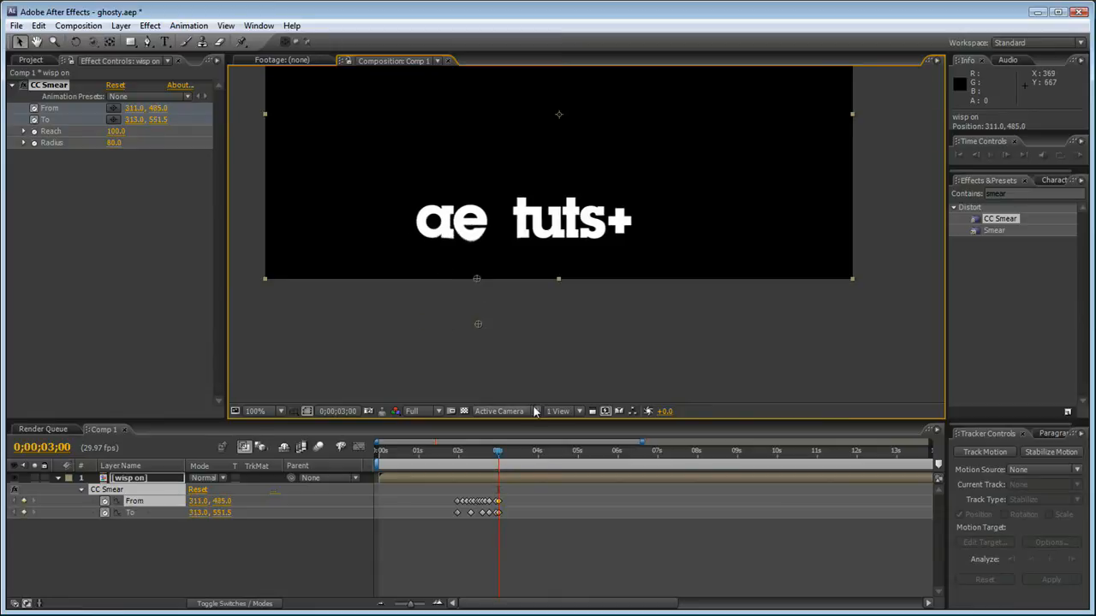
Step: At 0;00;05;03, pre-compose the wisp on layer as "jitter", moving all attributes into the new composition
mouse_move(501, 454)
left_mouse_down()
mouse_move(460, 457)
mouse_move(582, 464)
left_mouse_up()
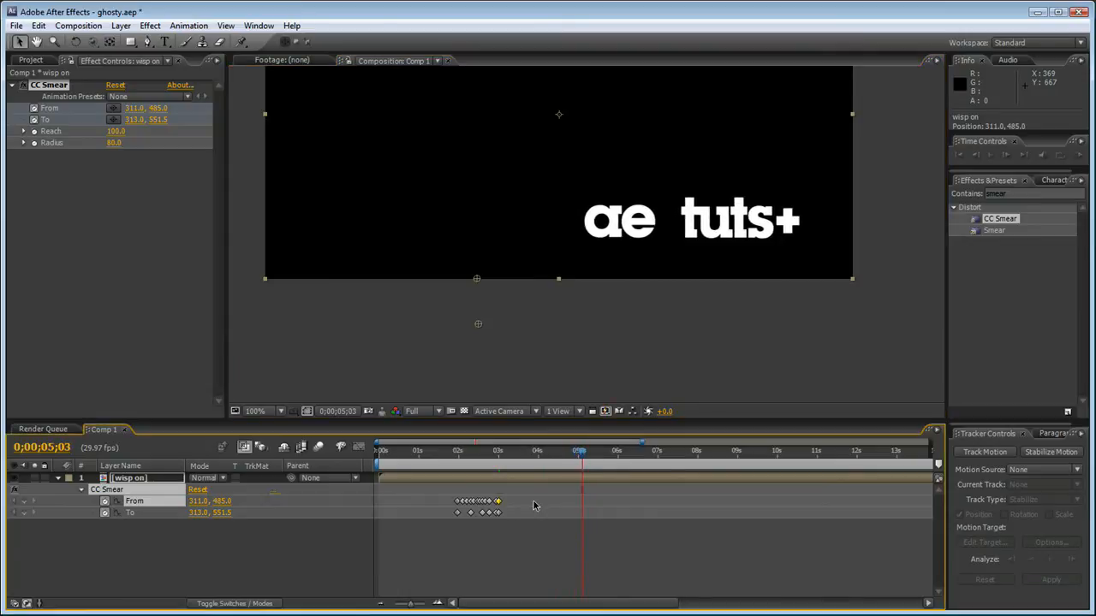
left_click(58, 479)
left_click(129, 478)
key("ctrl+shift+c")
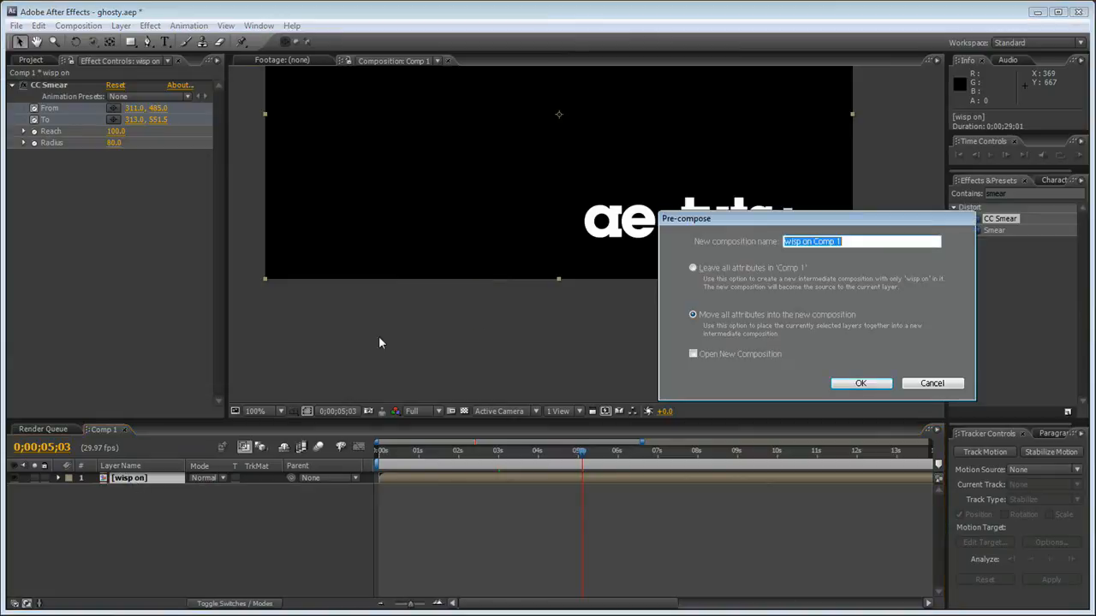
type("jitter")
key("Return")
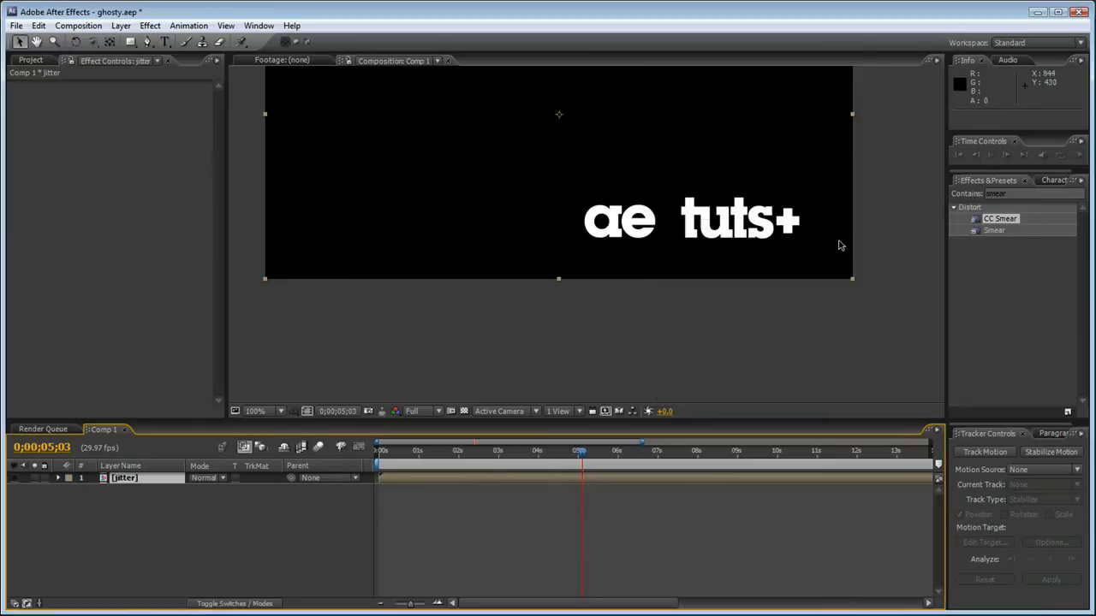
Step: Scrub the last layer between 0;00;05;01 and 0;00;06;00 with its distortion mesh shown to examine the keyframed Mesh Warp
scroll(690, 181, "down", 1)
left_click_drag(620, 181, 603, 261)
scroll(627, 242, "up", 1)
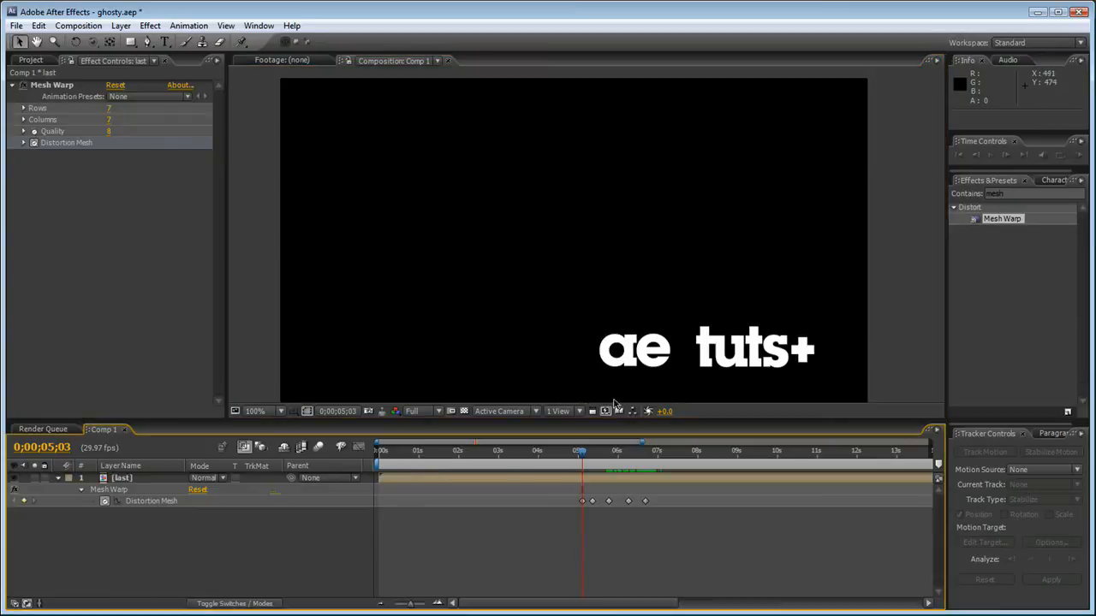
left_click_drag(582, 456, 620, 456)
left_click(597, 482)
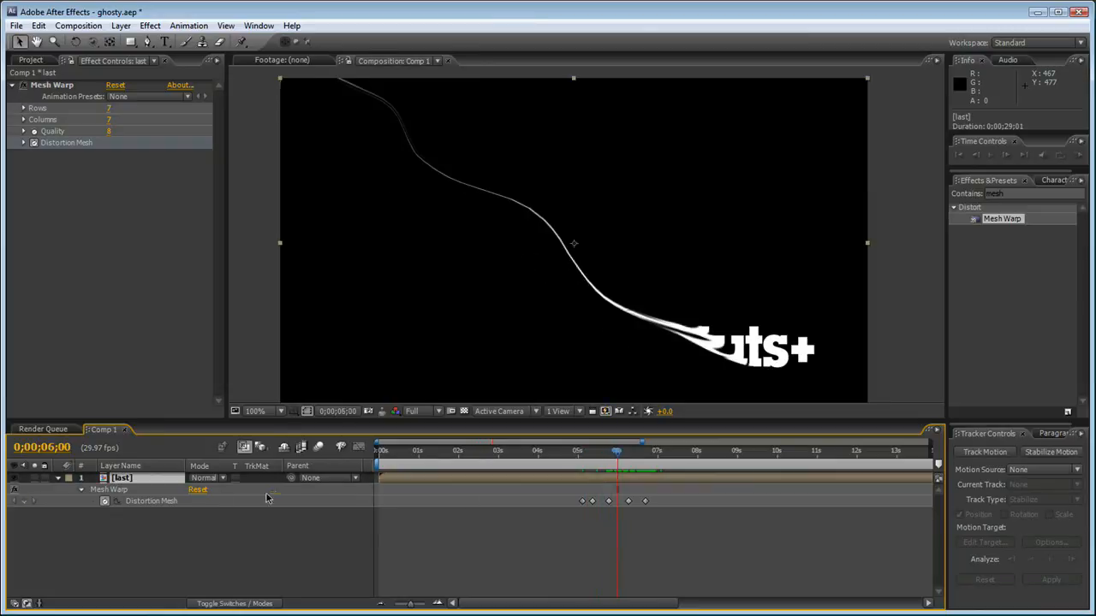
left_click(118, 492)
mouse_move(612, 456)
left_mouse_down()
mouse_move(650, 457)
mouse_move(566, 459)
mouse_move(578, 458)
left_mouse_up()
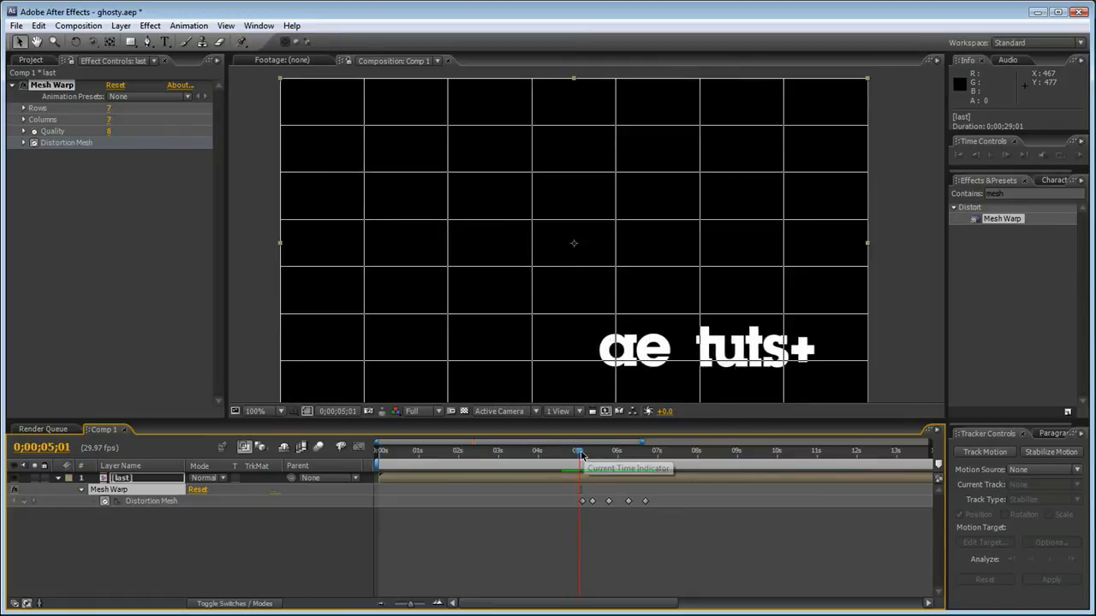
Step: Open the jitter composition to check the text's motion, and the last composition to examine its Mask Path and CC Smear keyframes
left_click(30, 60)
double_click(40, 188)
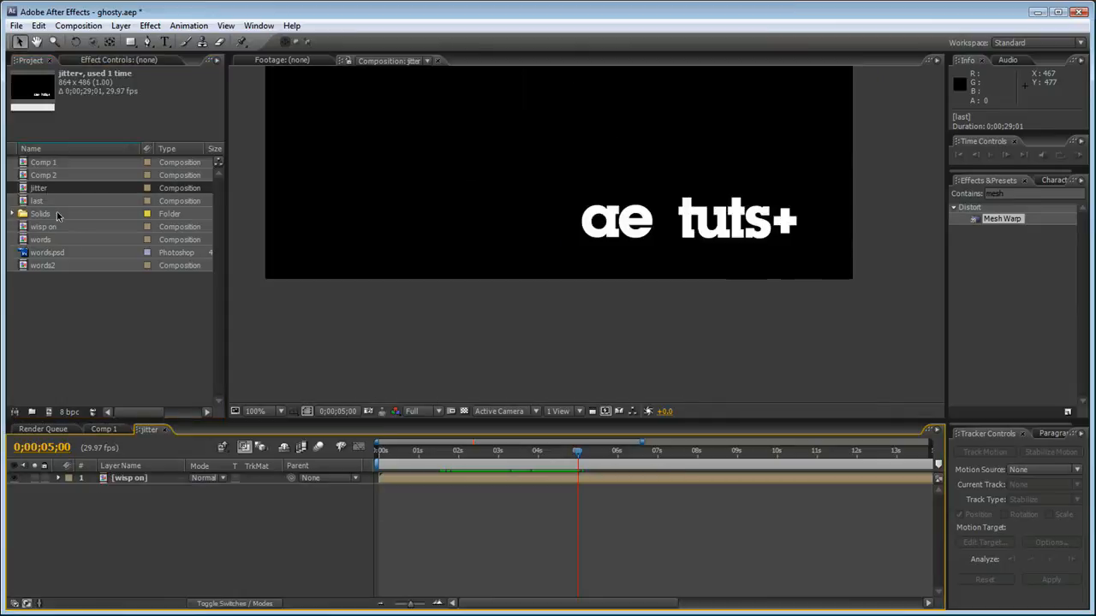
scroll(565, 231, "down", 1)
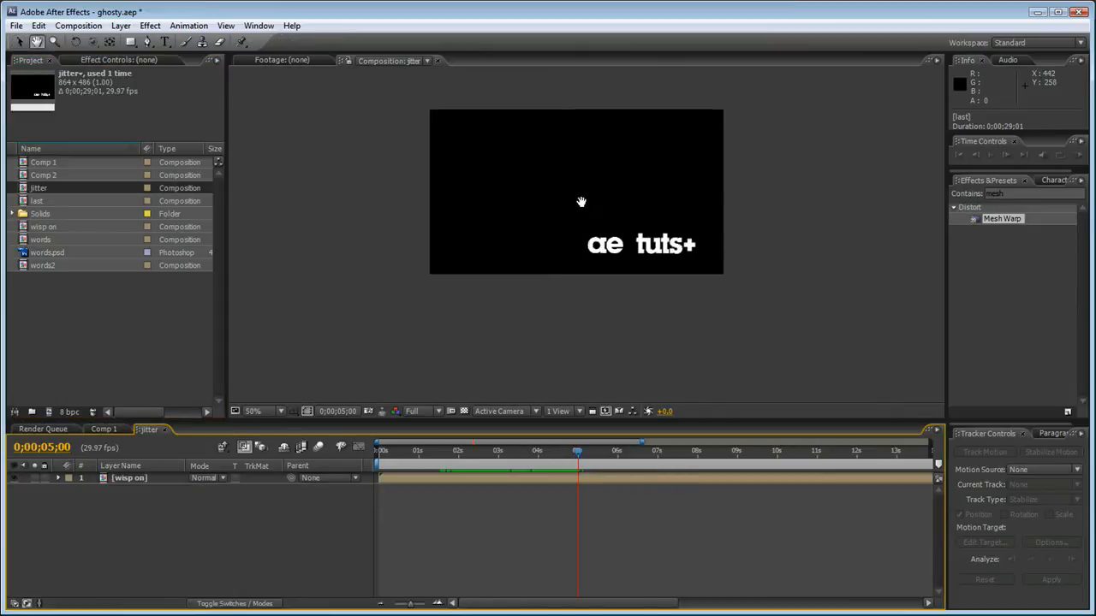
left_click_drag(458, 455, 589, 456)
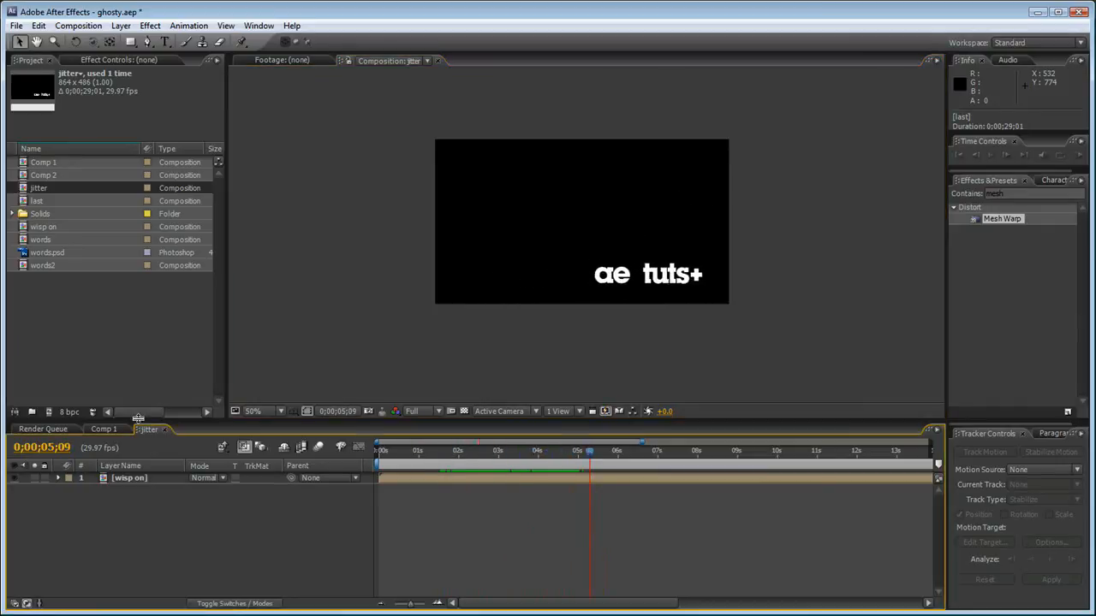
double_click(37, 202)
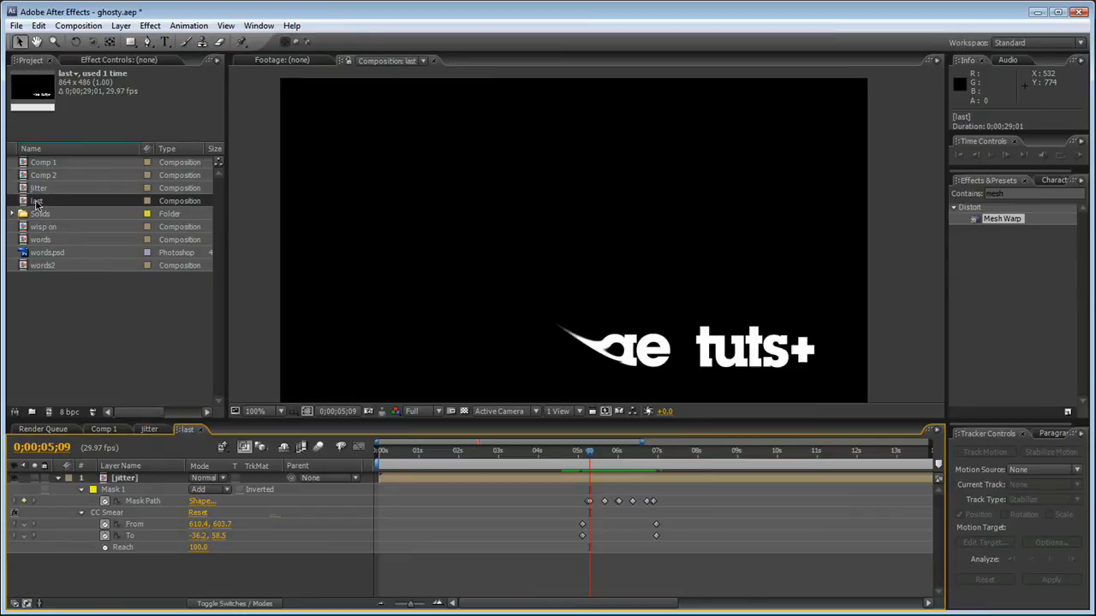
left_click_drag(593, 456, 586, 456)
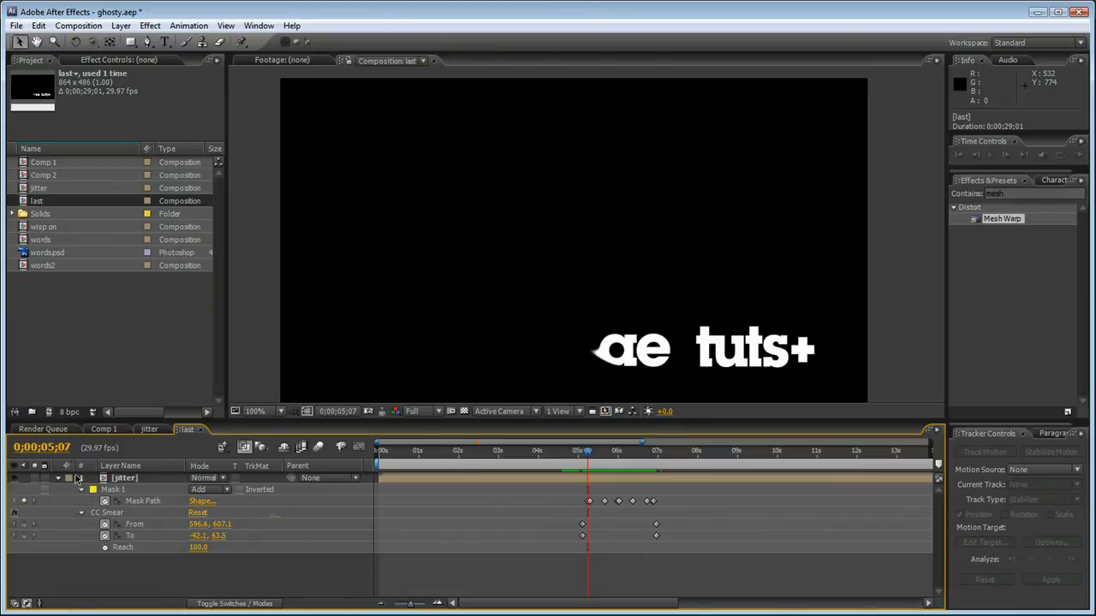
left_click(128, 478)
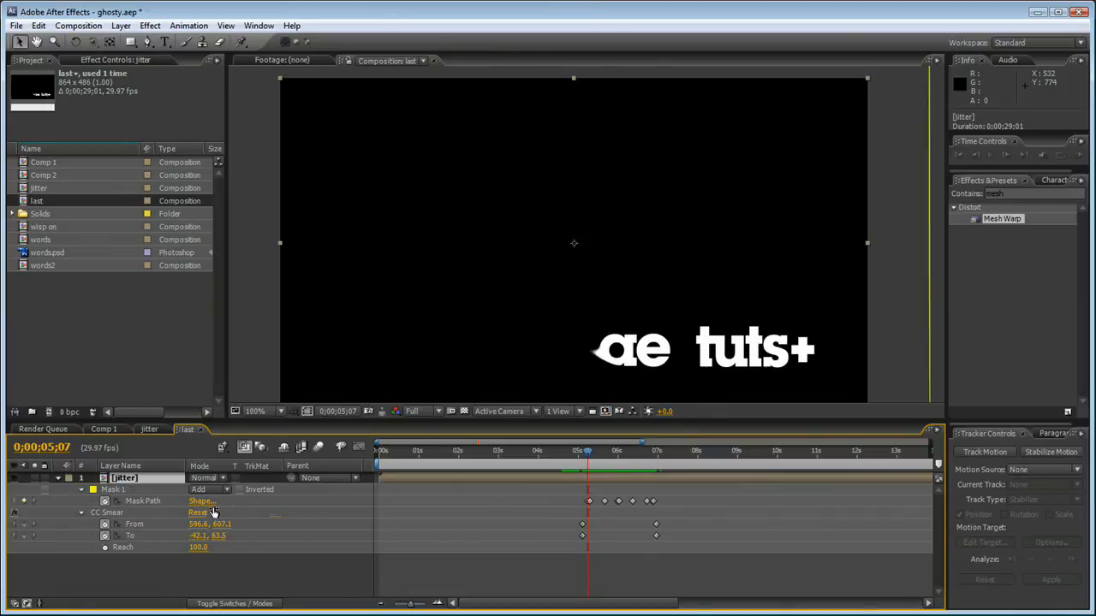
left_click(113, 514)
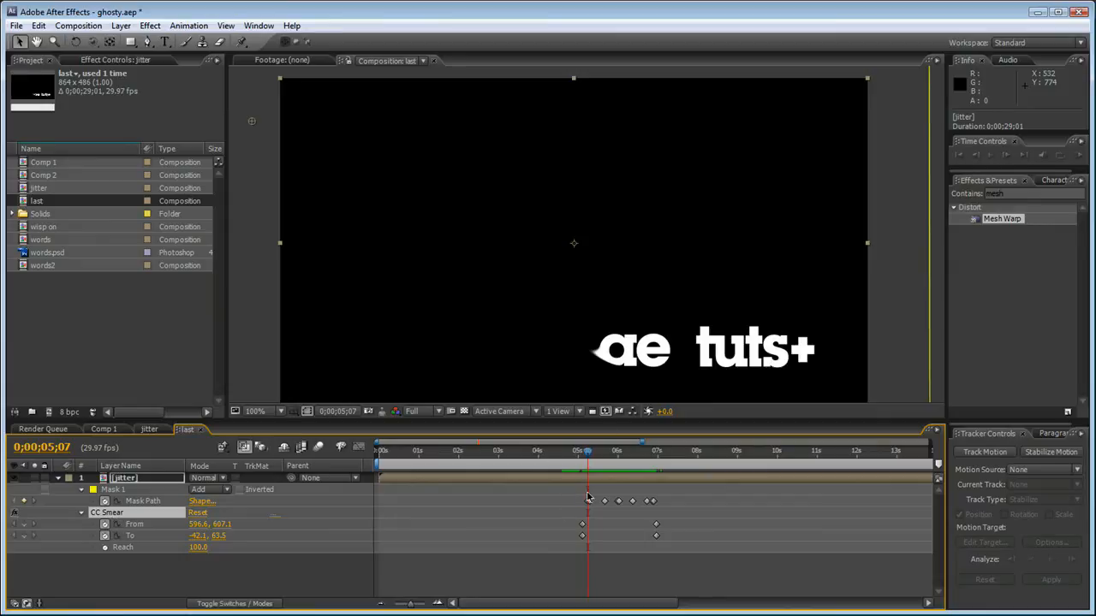
Step: Keyframe CC Smear's Reach on the jitter layer at 100 at 0;00;05;03 and at 0 at 0;00;04;29
mouse_move(587, 456)
left_mouse_down()
mouse_move(644, 458)
mouse_move(485, 451)
mouse_move(582, 452)
left_mouse_up()
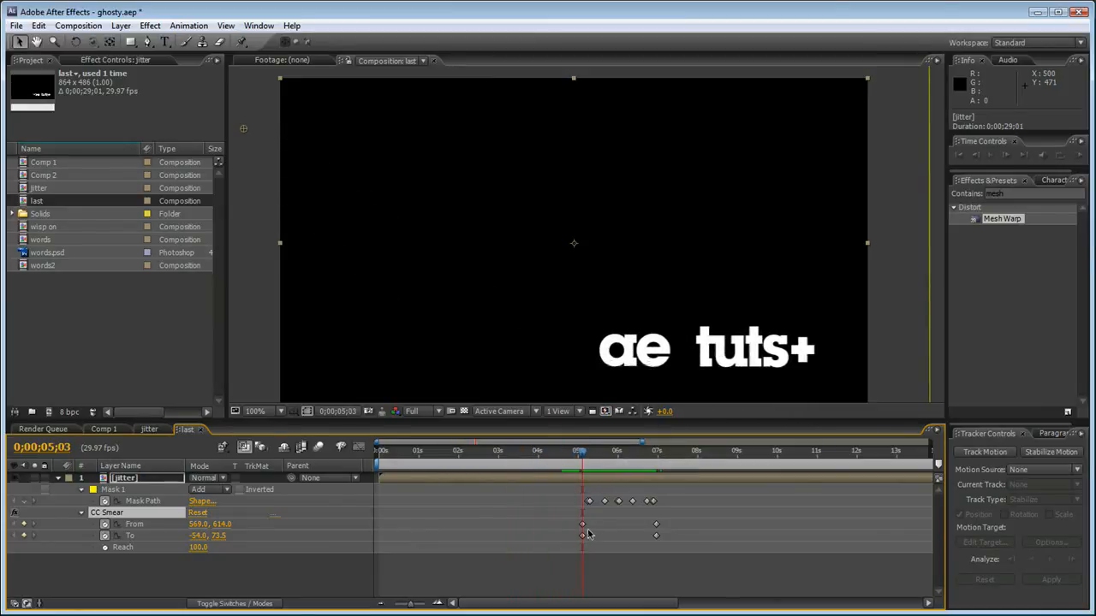
left_click(110, 60)
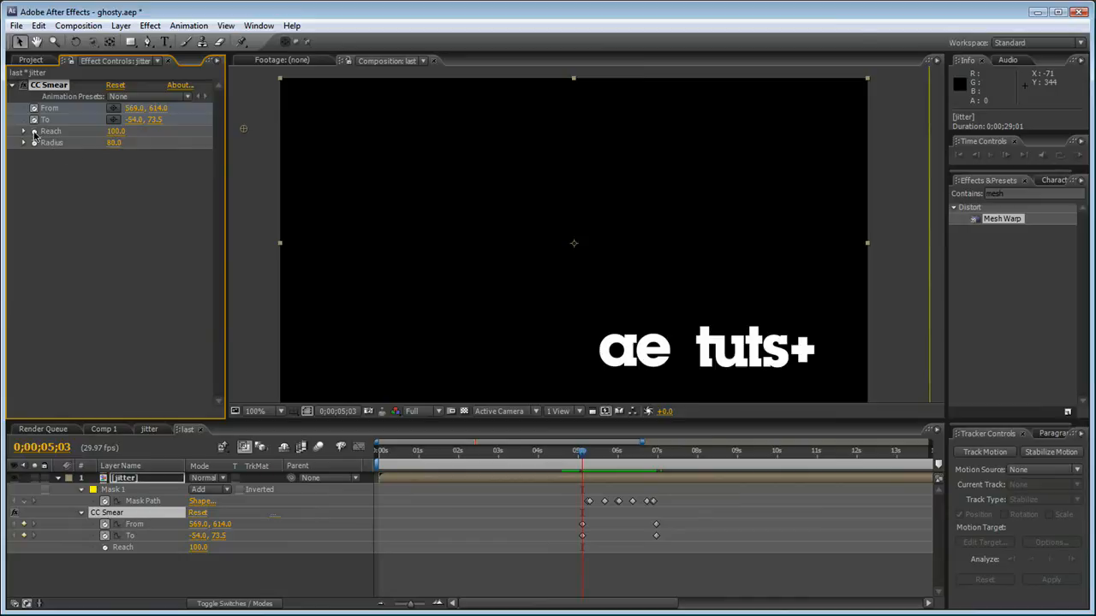
left_click(34, 131)
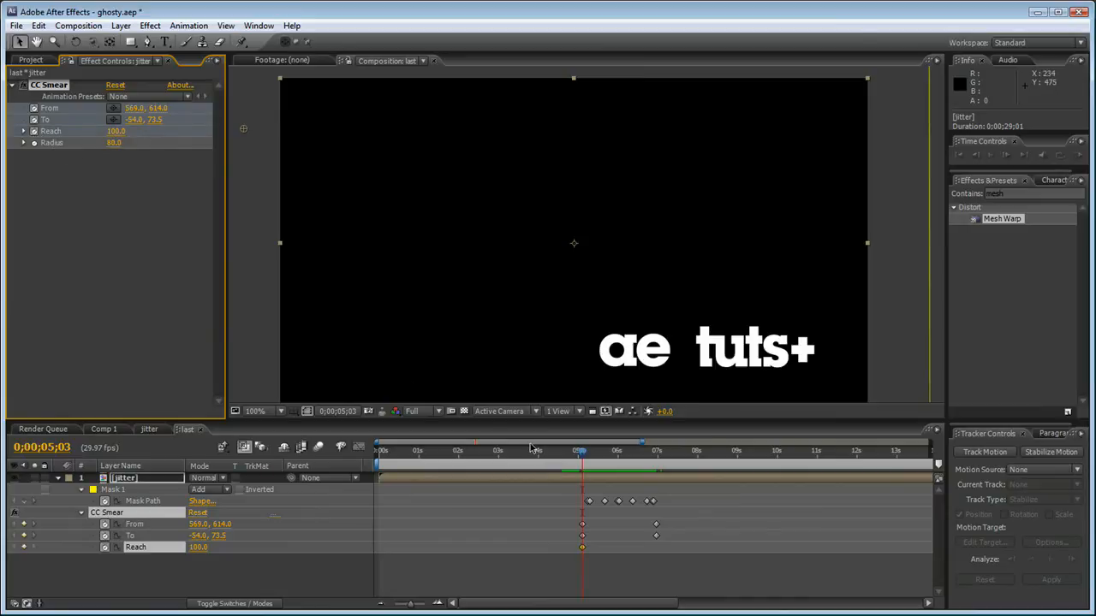
key("Page_Up")
key("Page_Up")
key("Page_Up")
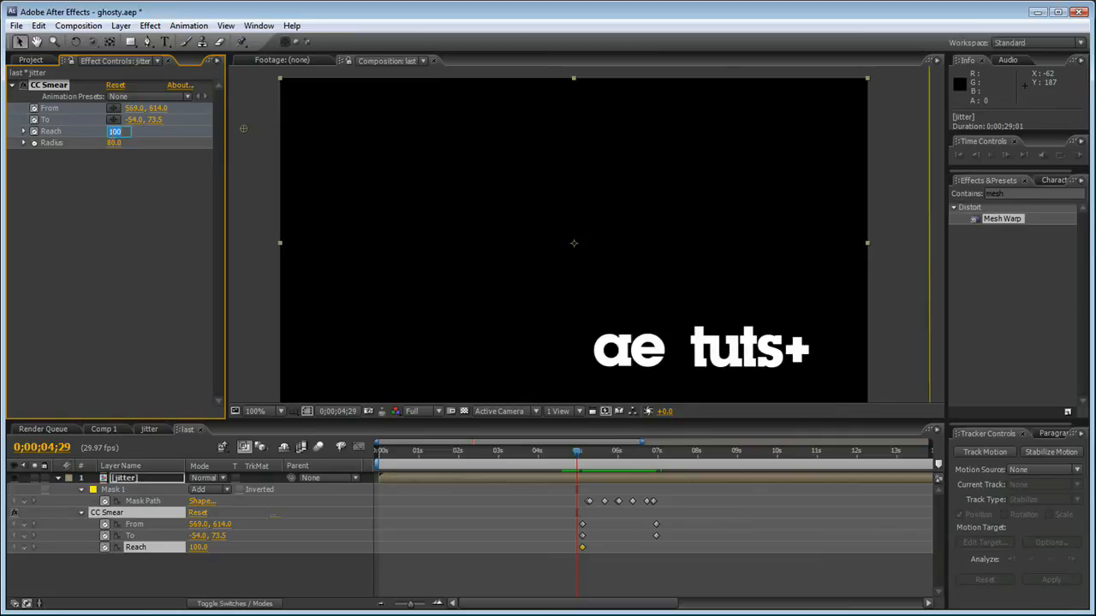
Step: Preview the smear in the last composition and scrub Comp 1 to review the combined smear and Mesh Warp trail
mouse_move(577, 457)
left_mouse_down()
mouse_move(405, 454)
mouse_move(616, 447)
left_mouse_up()
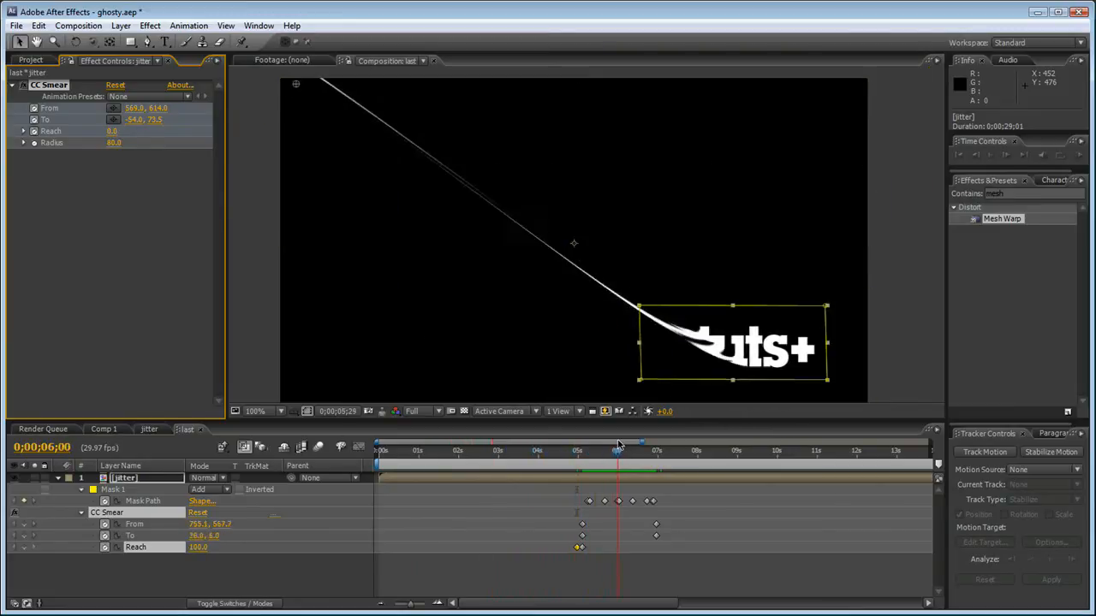
key("space")
left_click(101, 429)
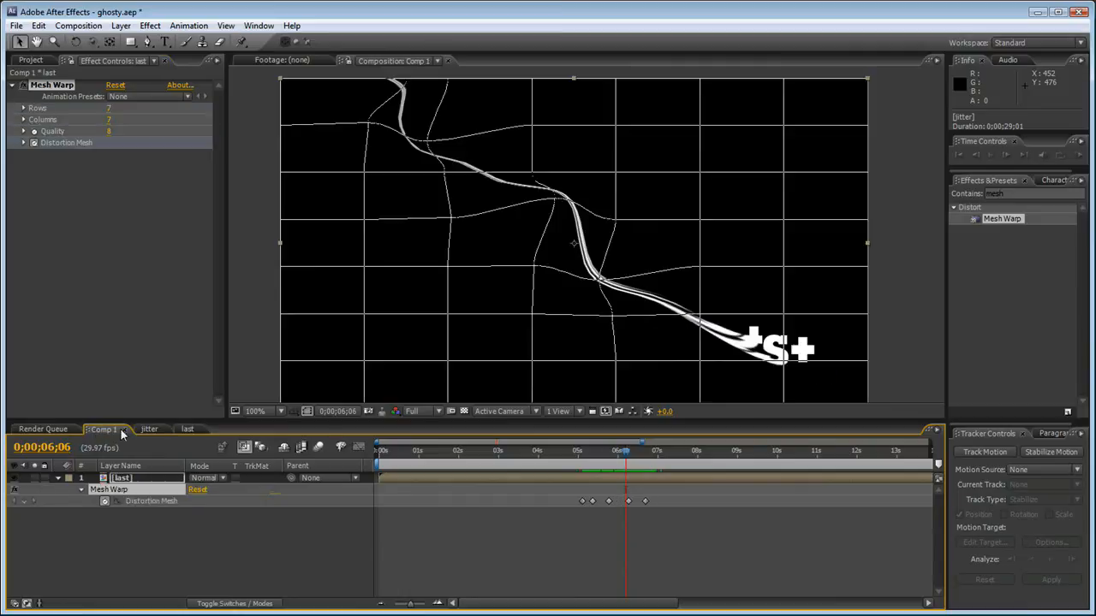
left_click(589, 552)
mouse_move(625, 451)
left_mouse_down()
mouse_move(594, 451)
mouse_move(656, 456)
mouse_move(618, 456)
mouse_move(638, 456)
left_mouse_up()
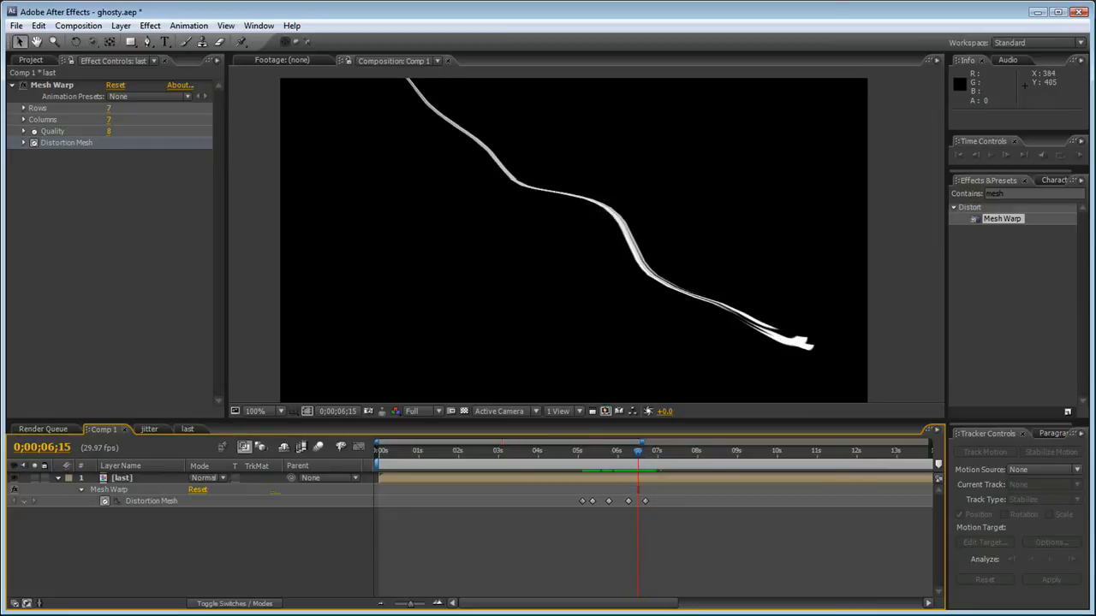
left_click_drag(638, 456, 595, 451)
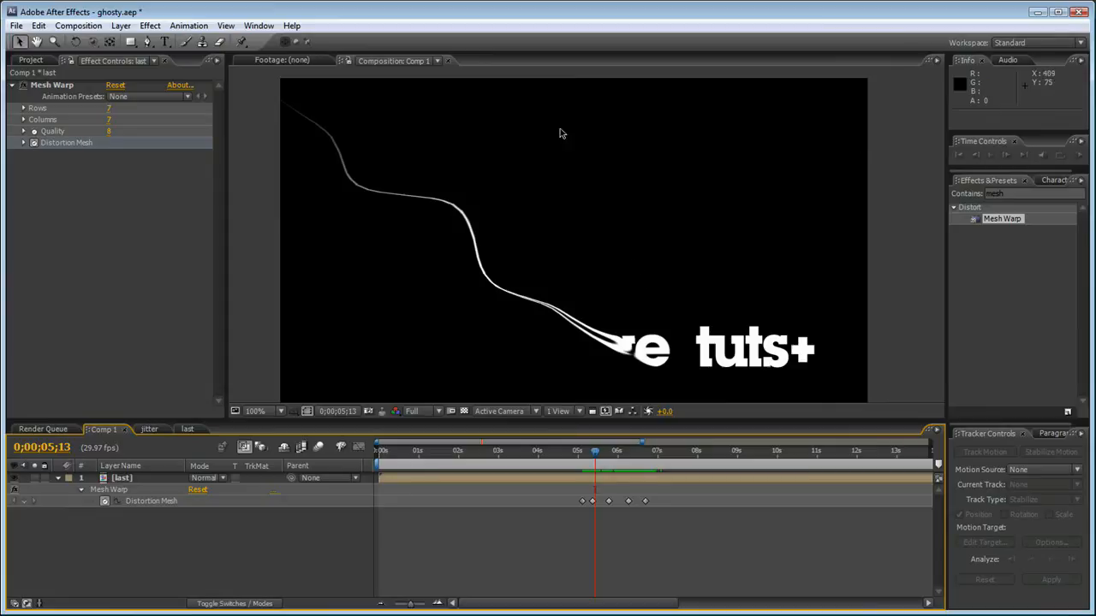
Step: Find CC Force Motion Blur and apply it to the last layer at 0;00;05;22 in Comp 1
mouse_move(599, 460)
left_mouse_down()
mouse_move(587, 460)
mouse_move(598, 460)
left_mouse_up()
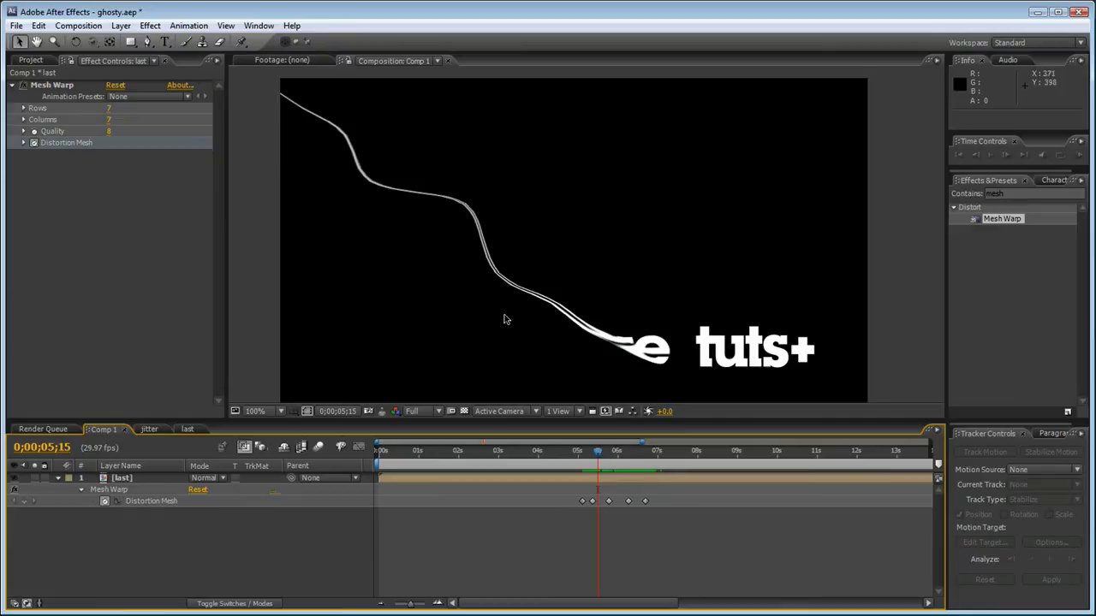
left_click(600, 454)
left_click_drag(600, 458, 607, 458)
left_click(1004, 193)
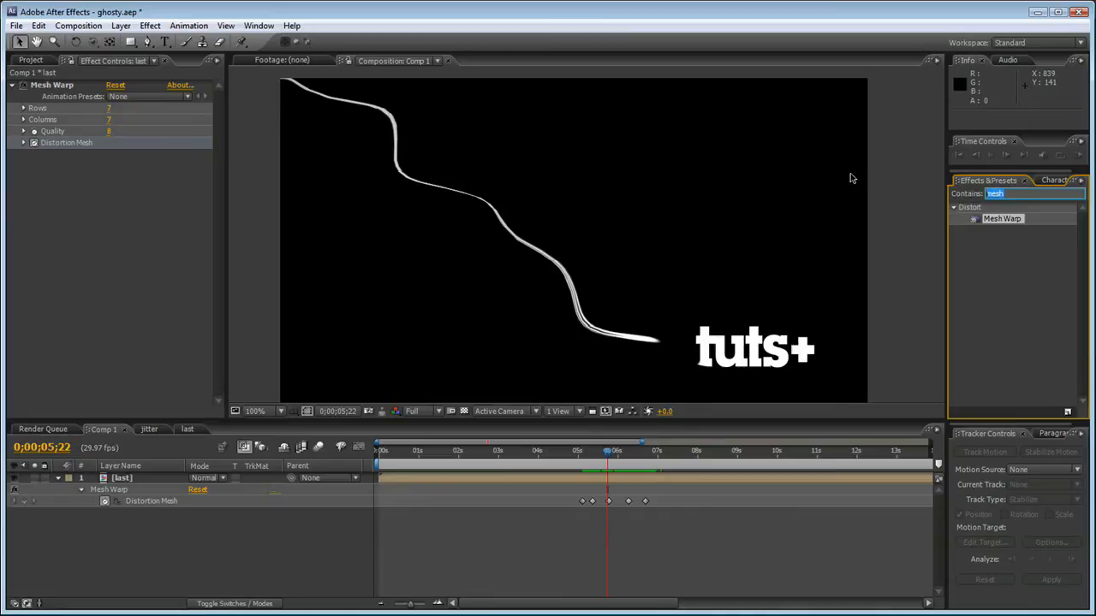
type("force")
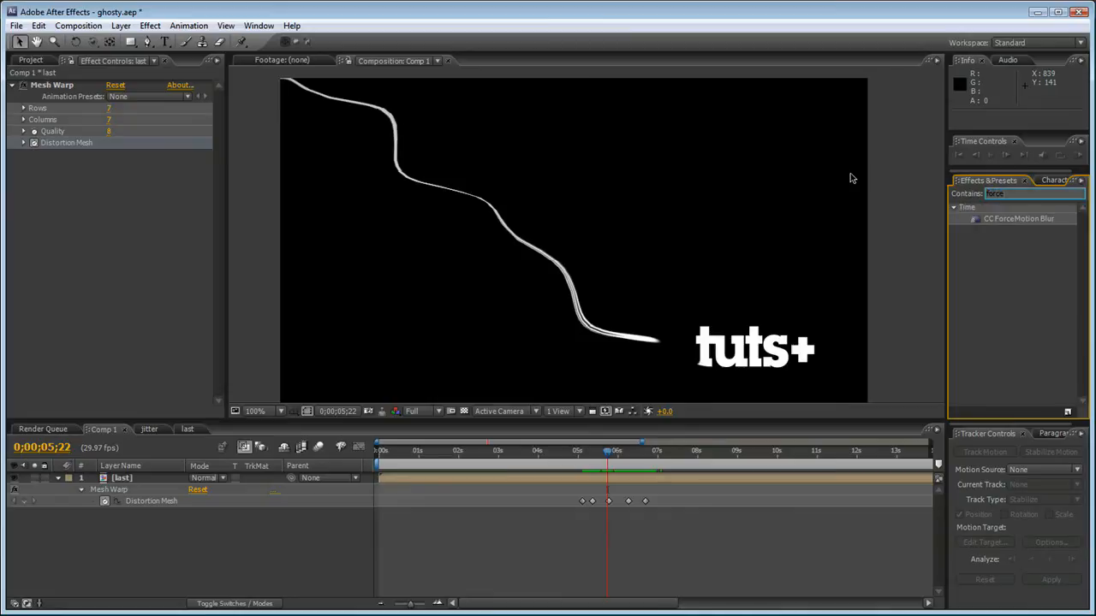
mouse_move(1012, 224)
left_mouse_down()
mouse_move(738, 283)
mouse_move(703, 348)
mouse_move(712, 351)
left_mouse_up()
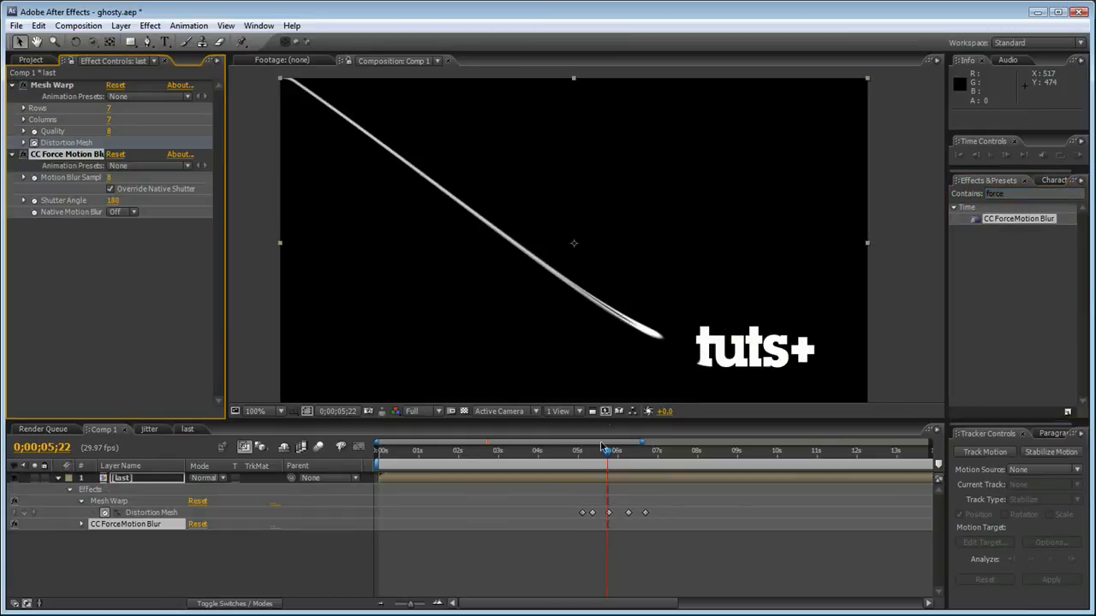
Step: Compare the trail at 0;00;05;14 with CC Force Motion Blur on and off, and remove the effect from the last layer
left_click_drag(610, 458, 597, 455)
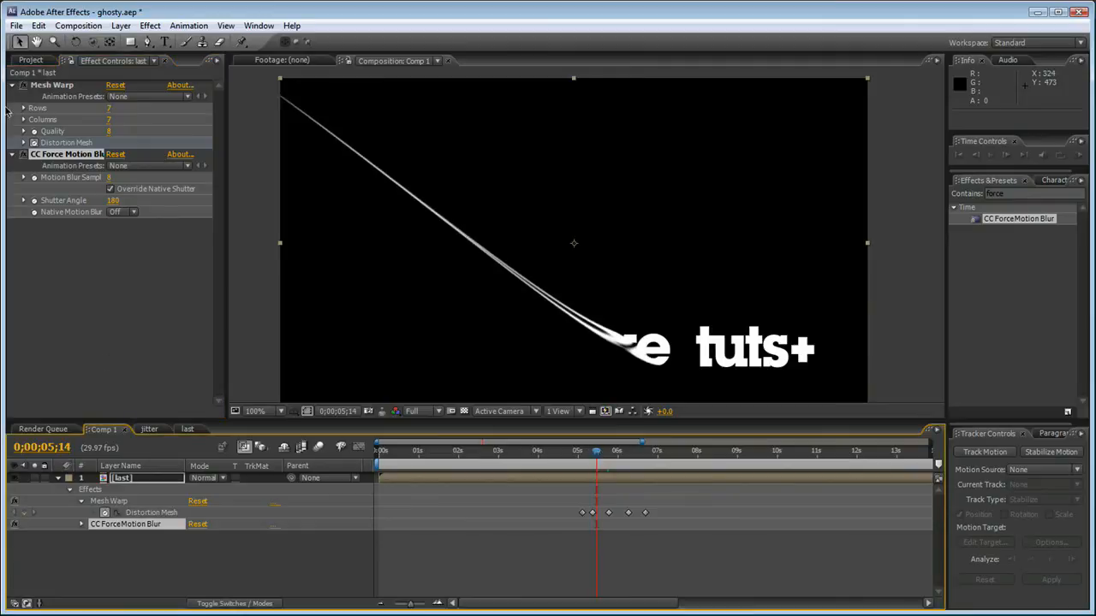
key("period")
key("h")
left_click_drag(574, 379, 588, 209)
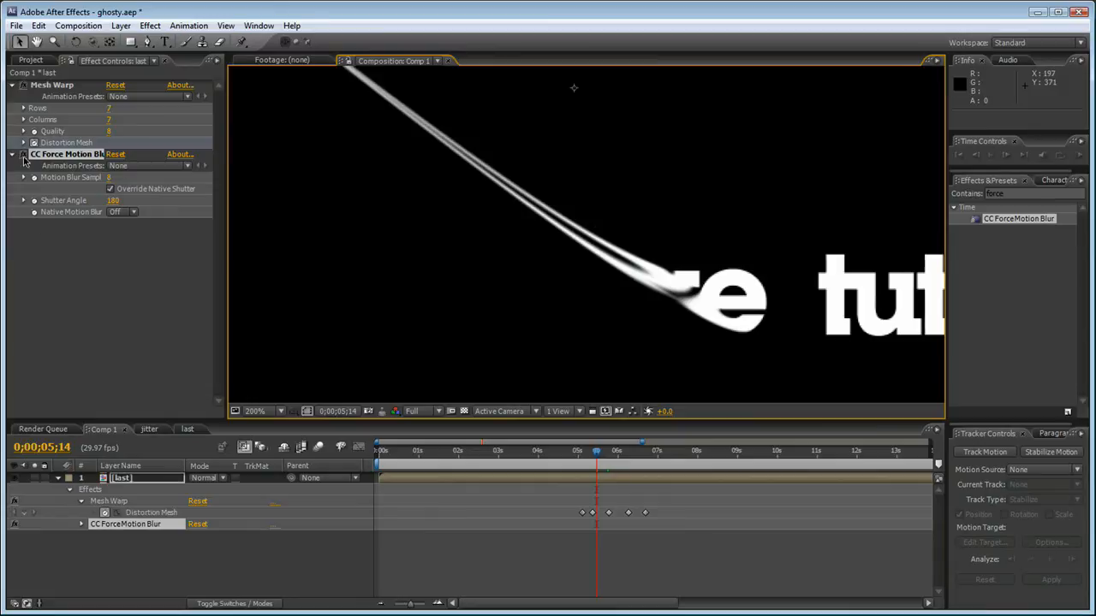
left_click(24, 157)
left_click(24, 157)
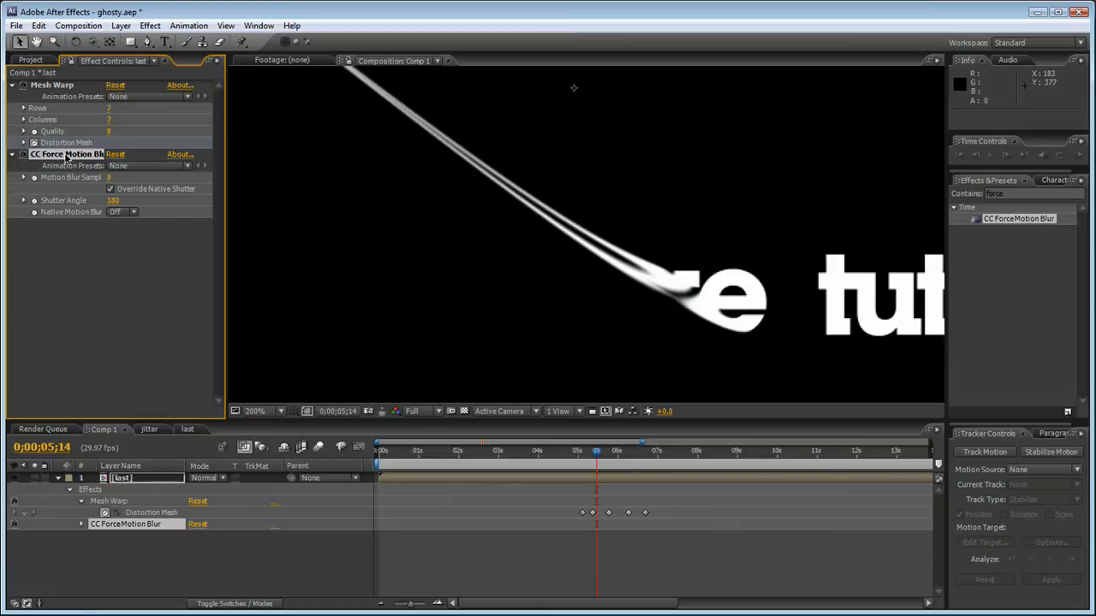
key("Delete")
Step: Pre-compose the last layer as "motion blur", moving all attributes into the new composition
left_click(127, 481)
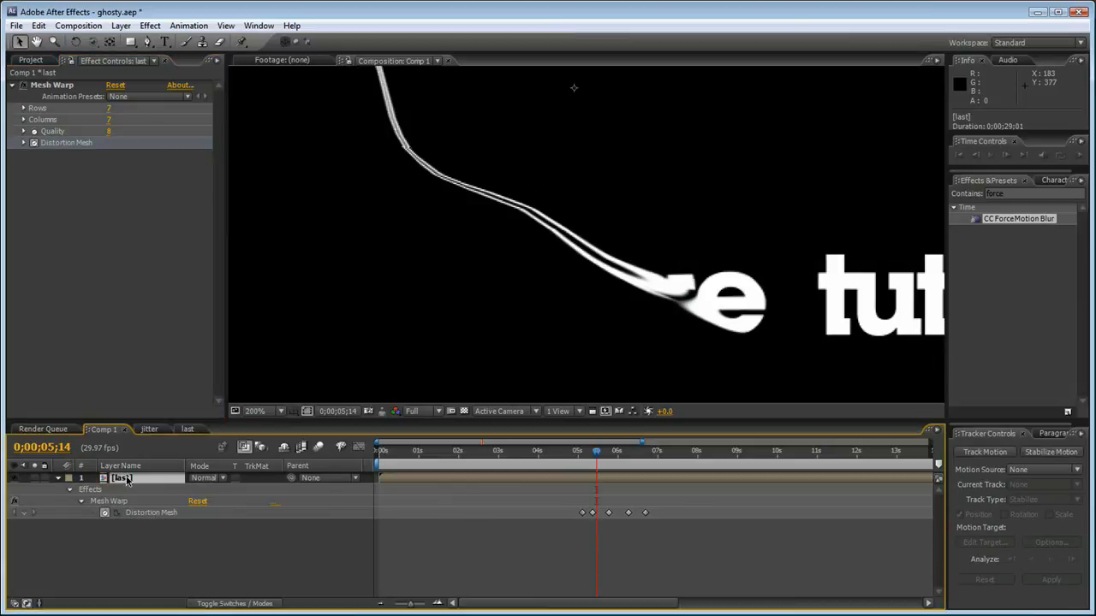
key("ctrl+shift+c")
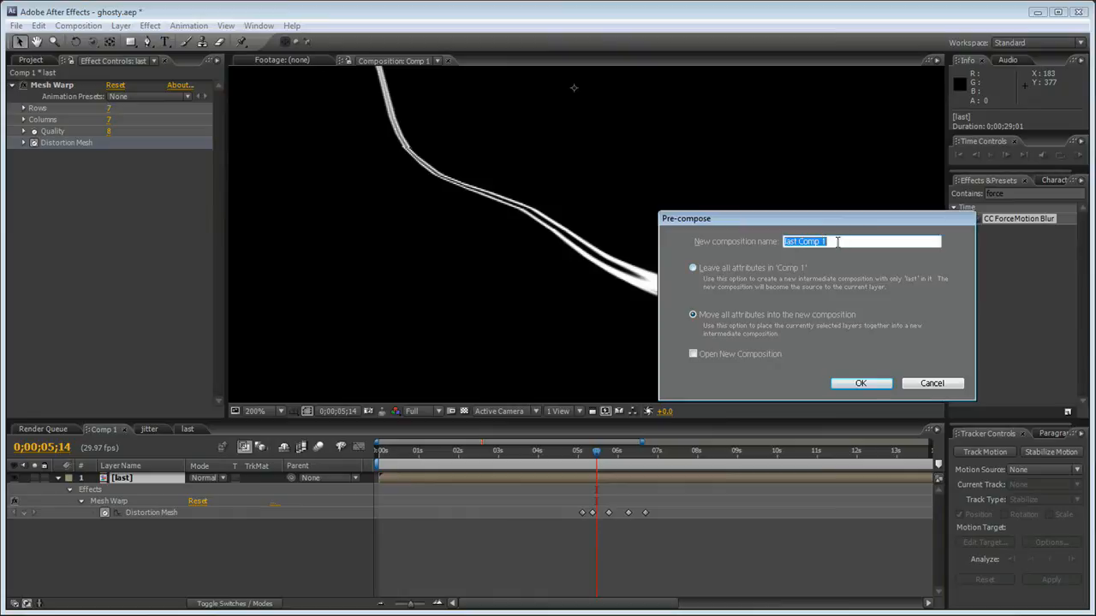
type("motion blue")
key("BackSpace")
type("r")
key("Return")
Step: Apply CC Force Motion Blur to the motion blur layer and check the trail beside the letters up close
key("comma")
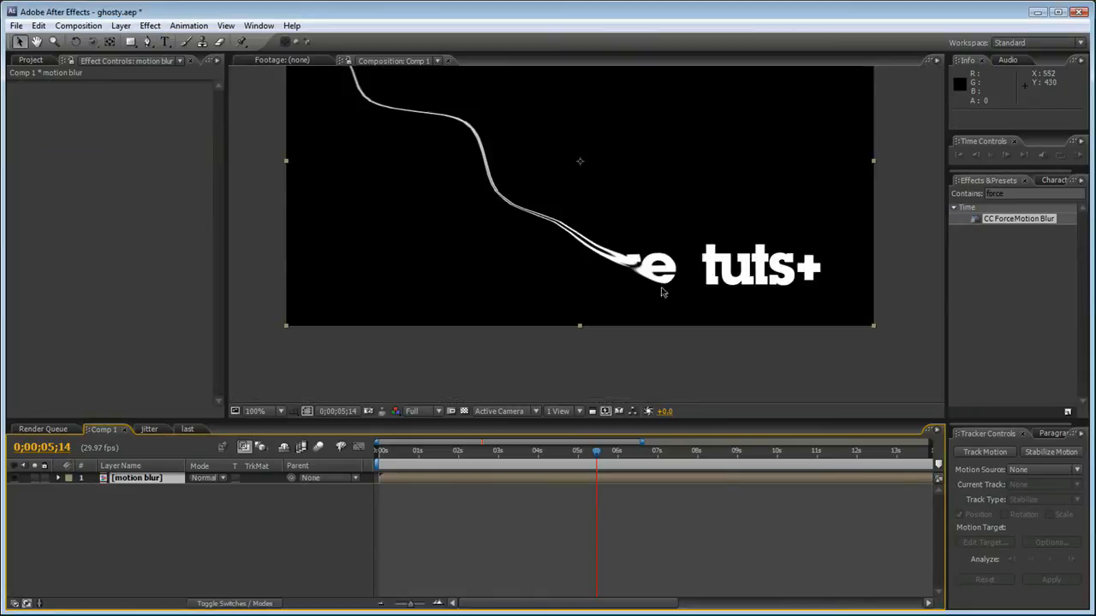
left_click_drag(1023, 224, 685, 227)
left_click_drag(655, 171, 631, 240)
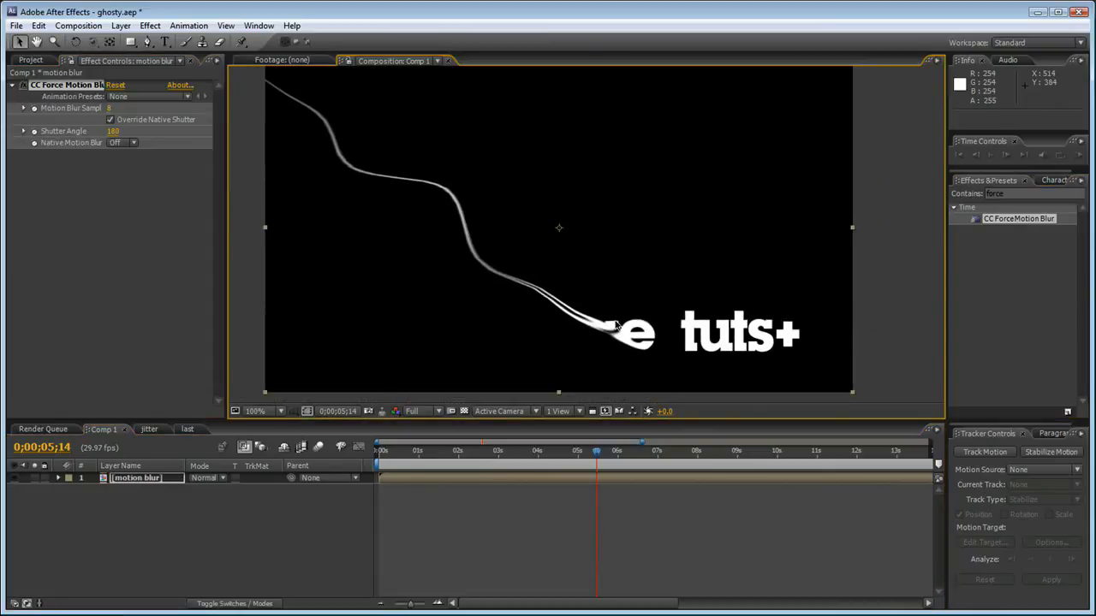
scroll(616, 326, "up", 2)
left_click_drag(601, 345, 620, 231)
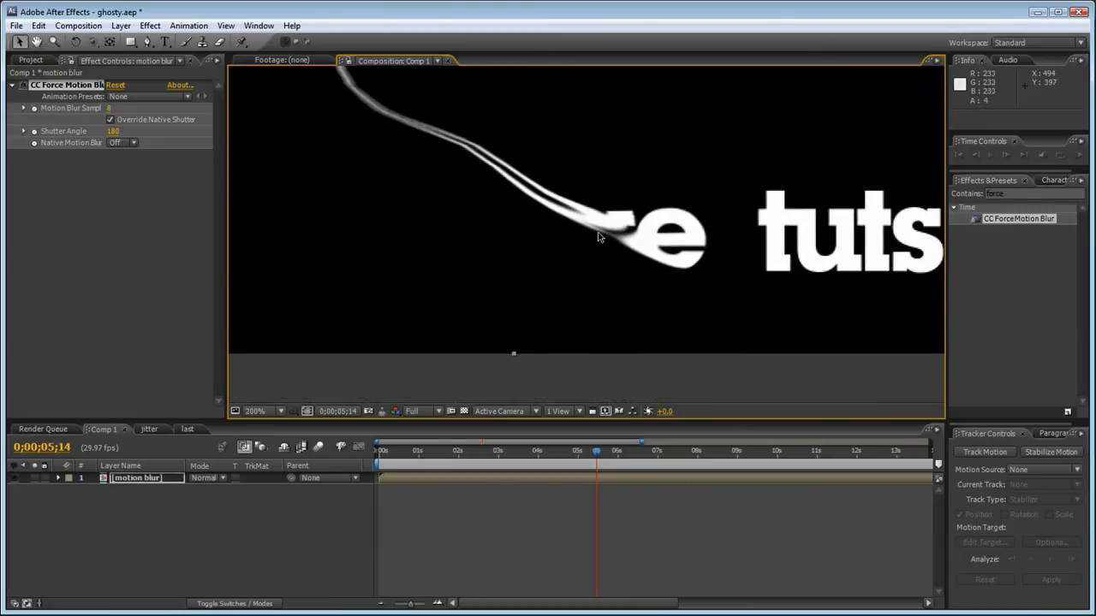
Step: Compare the trail with CC Force Motion Blur on and off, stepping through the frames between 0;00;05;10 and 0;00;05;15
left_click(25, 89)
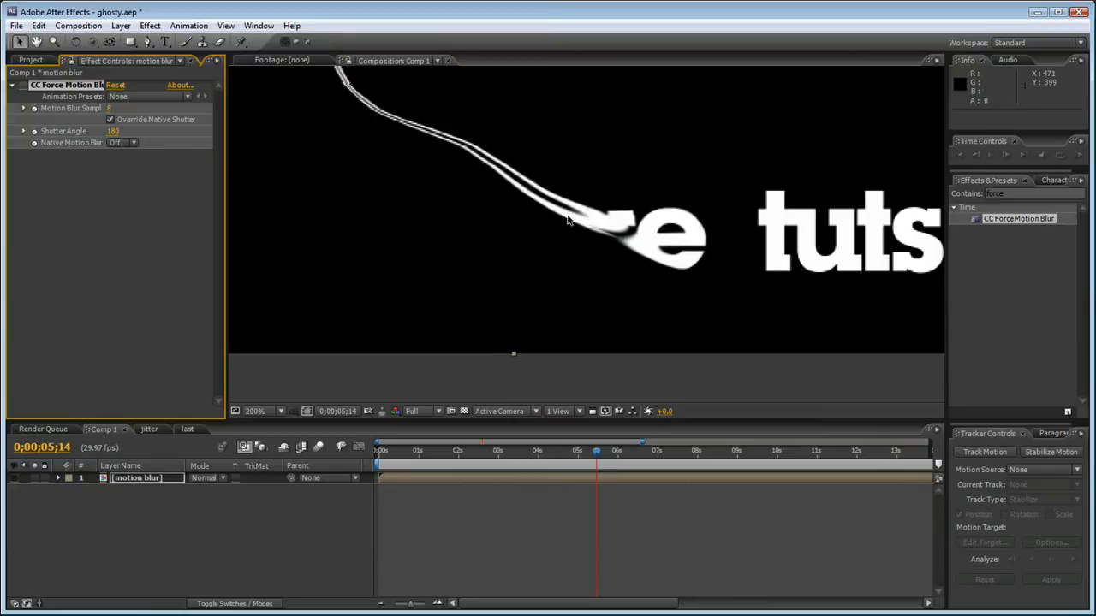
key("Page_Up")
key("Page_Down")
key("Page_Down")
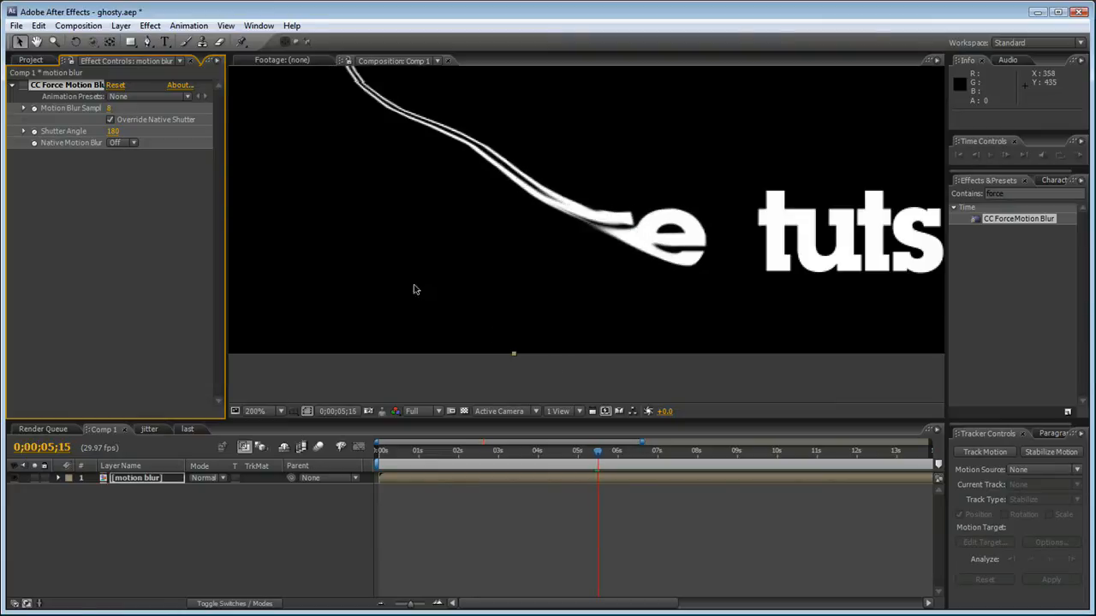
key("Page_Up")
key("Page_Up")
key("Page_Up")
key("Page_Up")
key("Page_Up")
key("Page_Down")
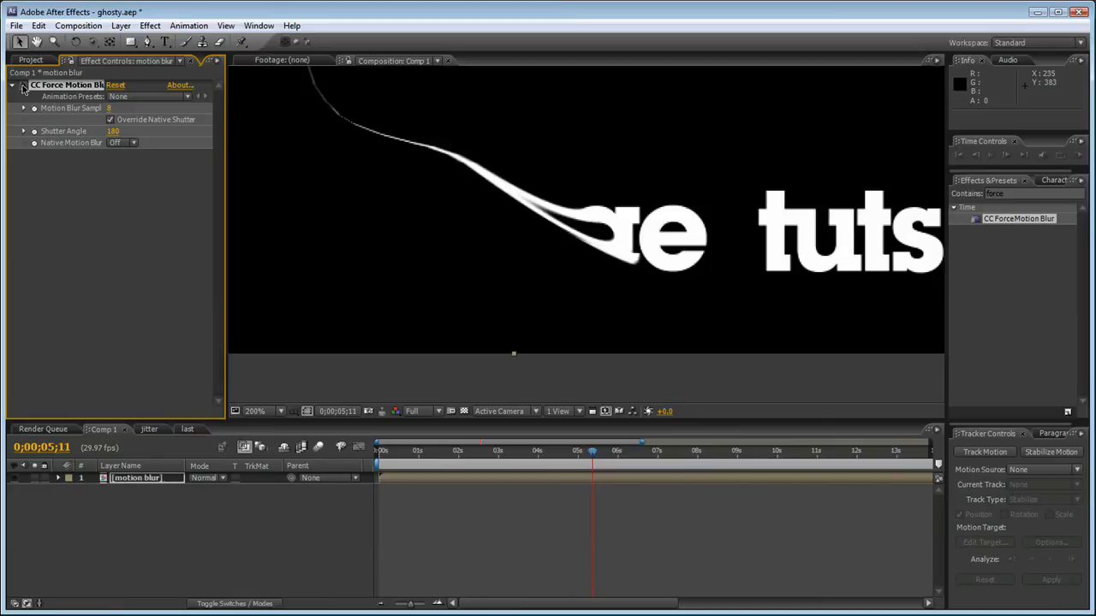
key("Page_Down")
key("Page_Up")
key("Page_Up")
key("Page_Up")
key("Page_Down")
key("Page_Up")
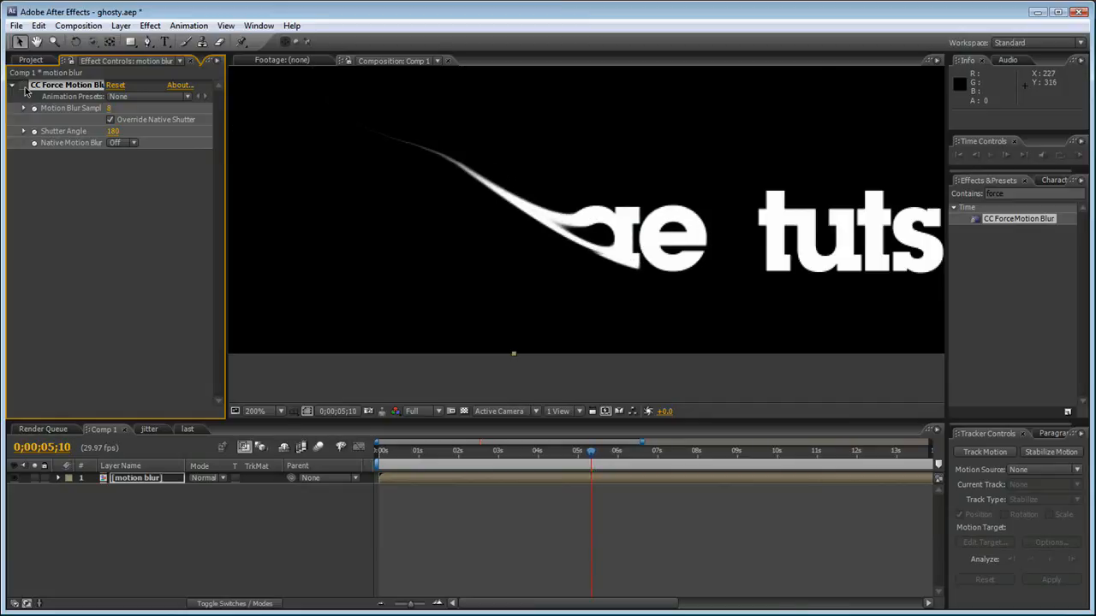
scroll(334, 130, "up", 3)
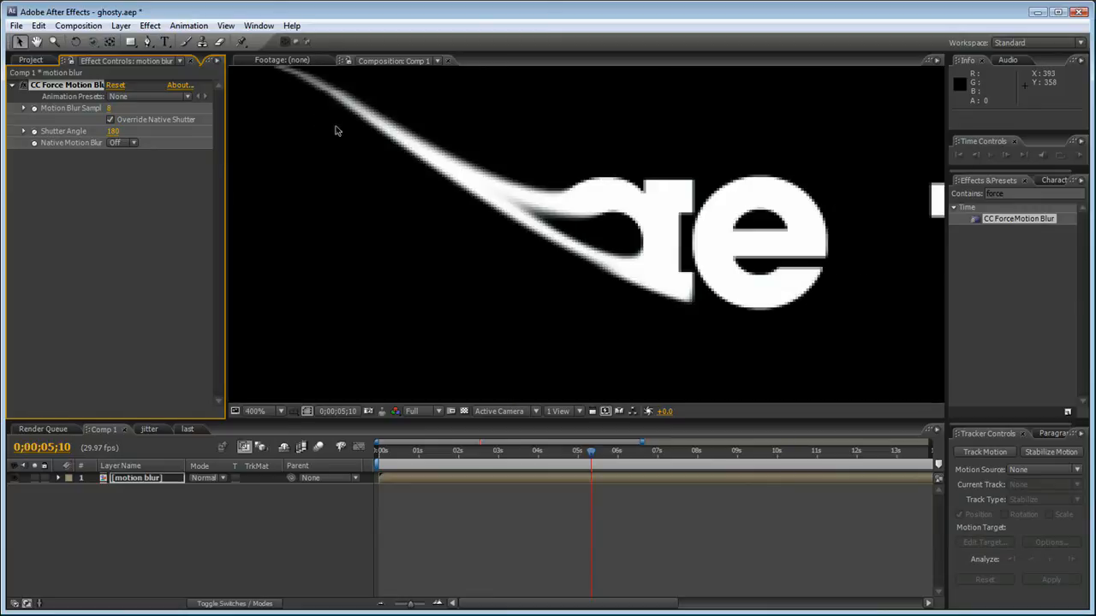
left_click(25, 88)
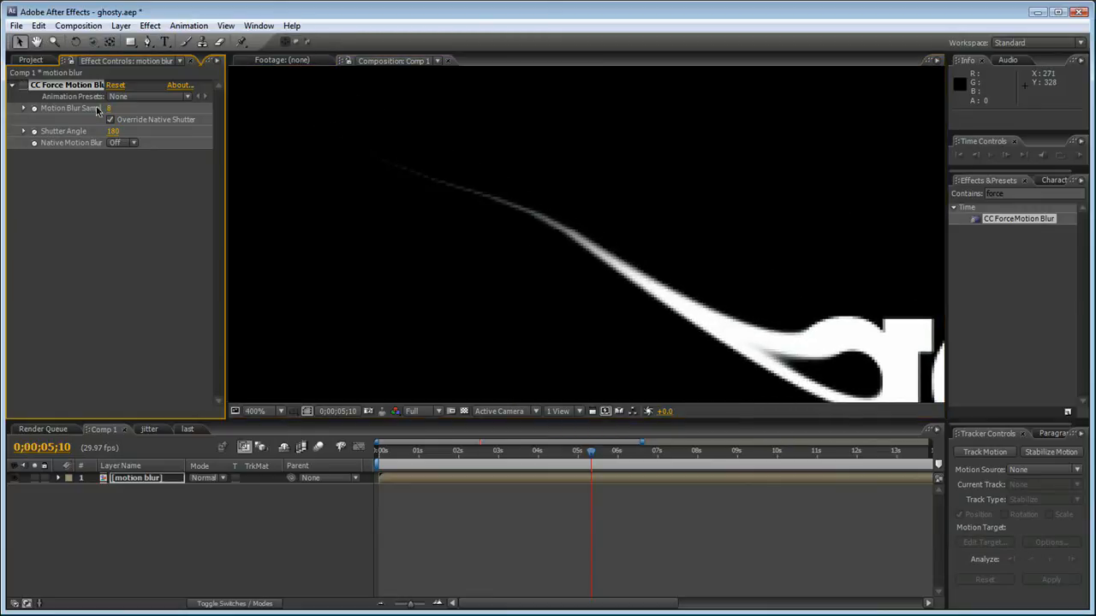
Step: Try raising CC Force Motion Blur's Motion Blur Samples to 92, and undo the change
left_click_drag(226, 117, 286, 117)
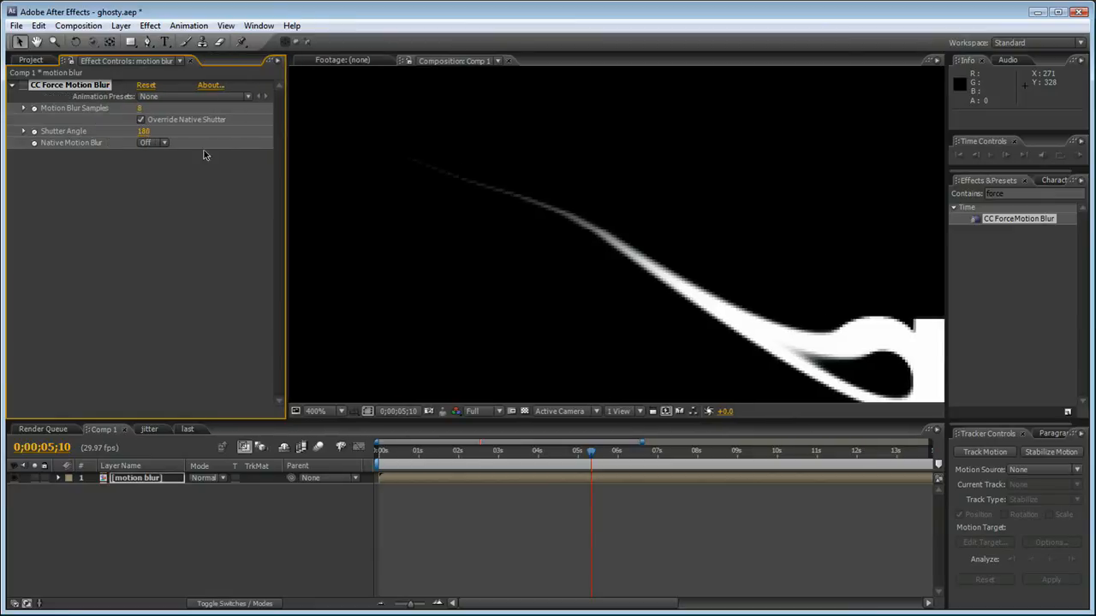
left_click_drag(287, 181, 227, 177)
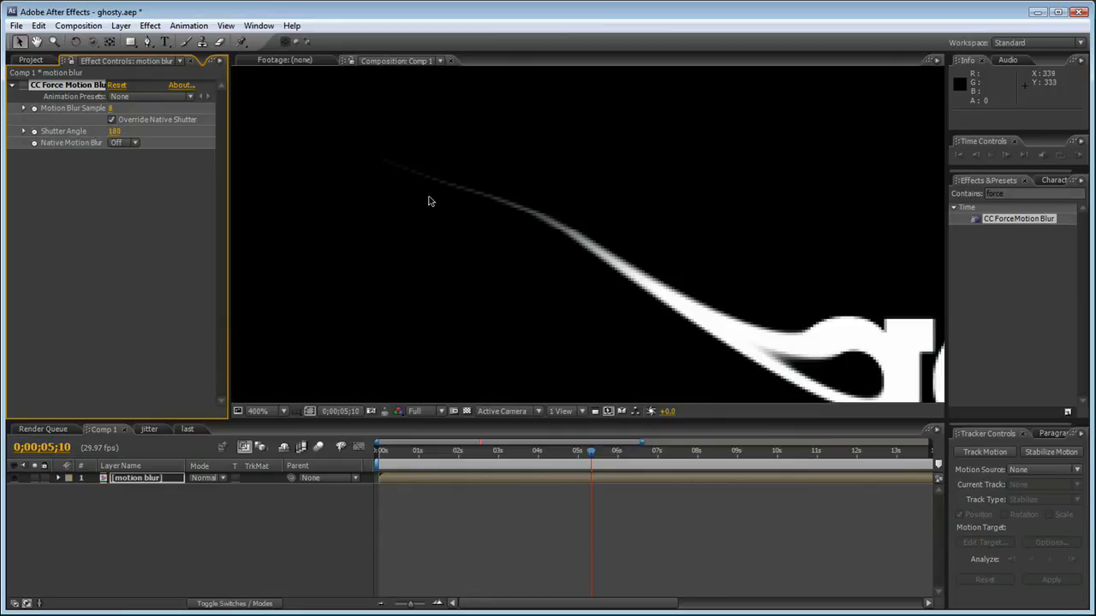
scroll(484, 241, "down", 1)
scroll(484, 240, "down", 1)
key("h")
left_click_drag(536, 223, 592, 278)
key("v")
key("comma")
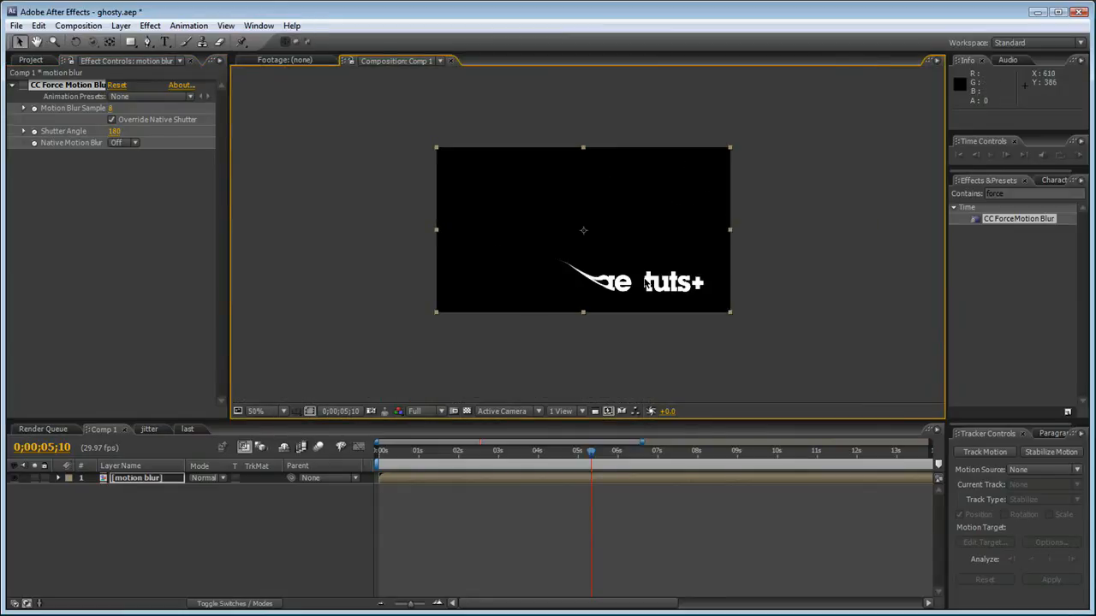
key("period")
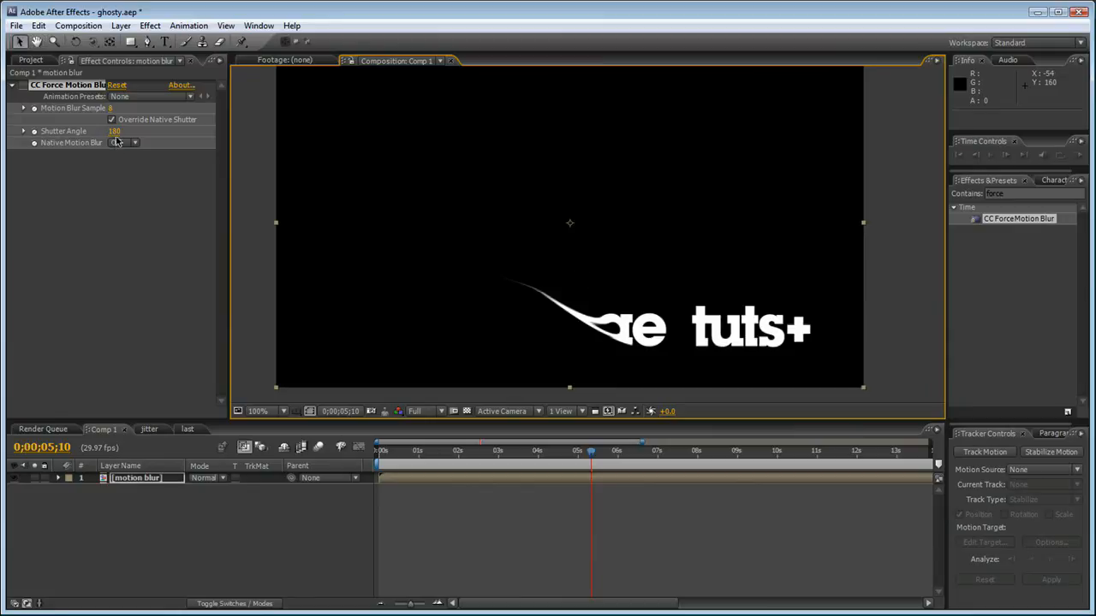
left_click_drag(161, 110, 171, 109)
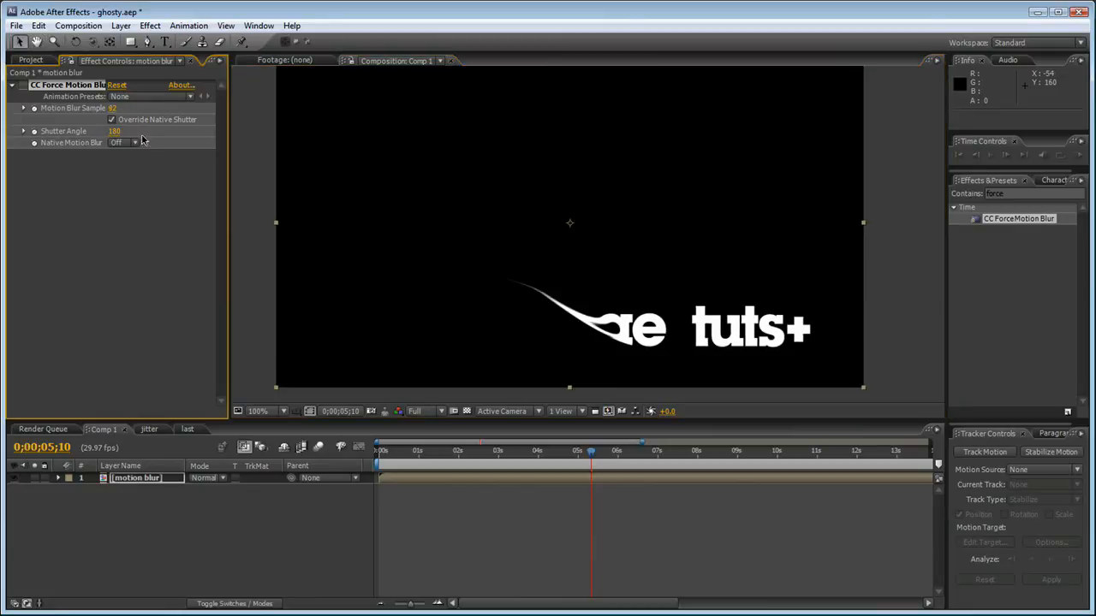
key("ctrl+z")
Step: Turn CC Force Motion Blur back on and raise its Shutter Angle to the maximum of 3600
left_click(24, 87)
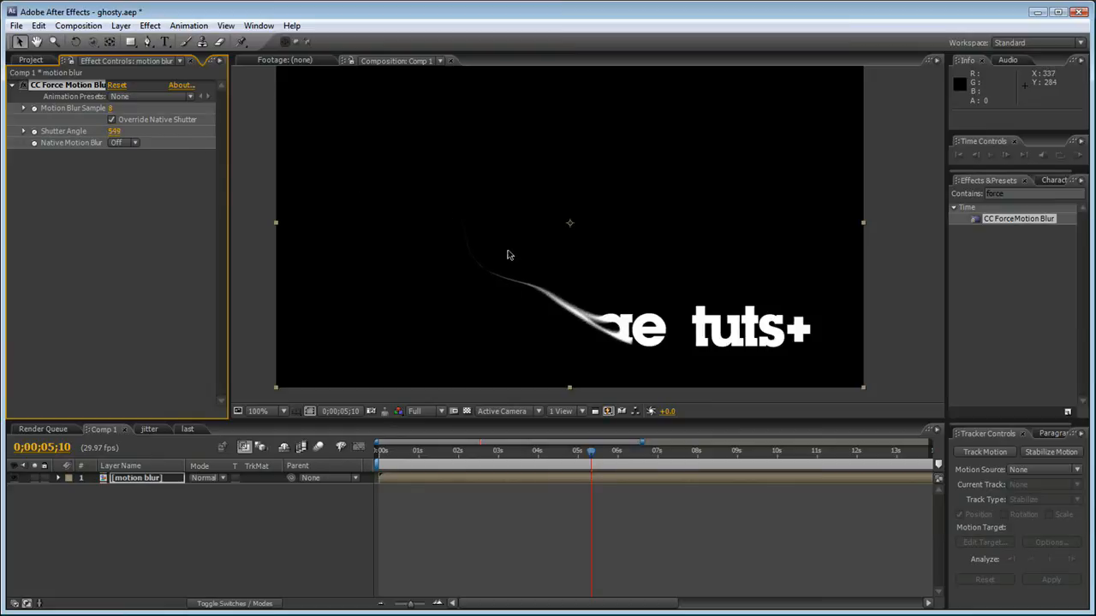
left_click(114, 131)
type("99999")
key("Return")
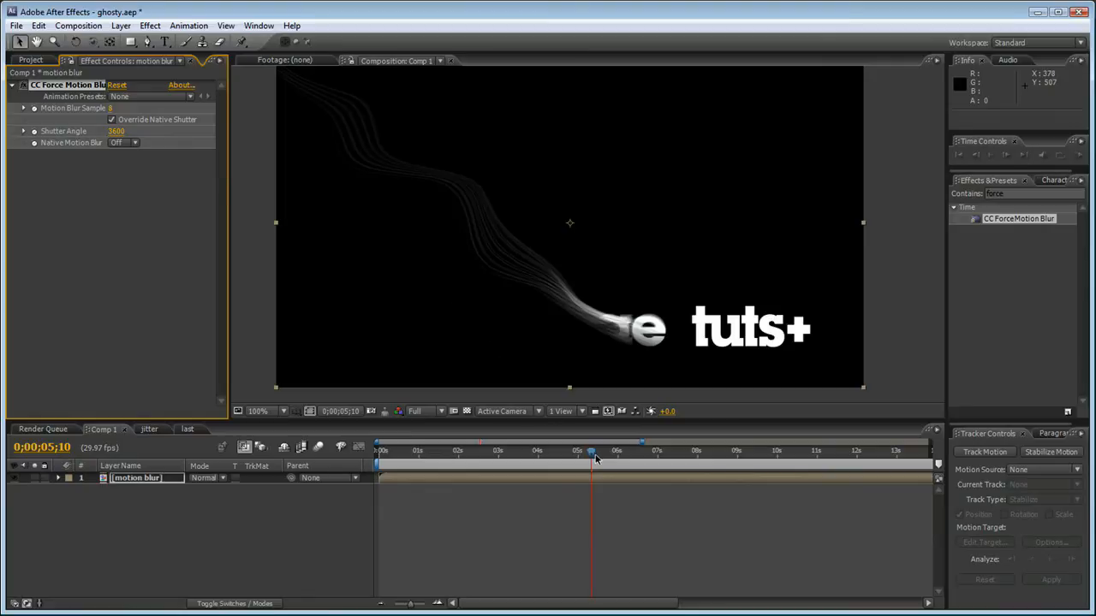
Step: Scrub Comp 1 to 0;00;05;02, 0;00;02;18, 0;00;01;04 and 0;00;02;12 to examine the heavy blur on the text and smoke trail
left_click_drag(590, 454, 580, 455)
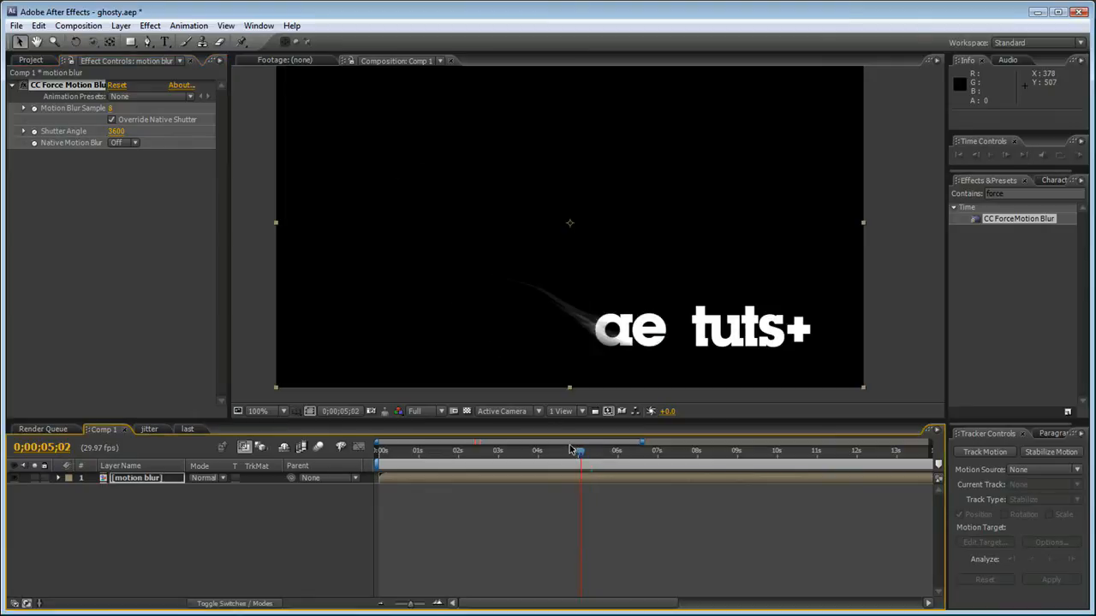
left_click(484, 460)
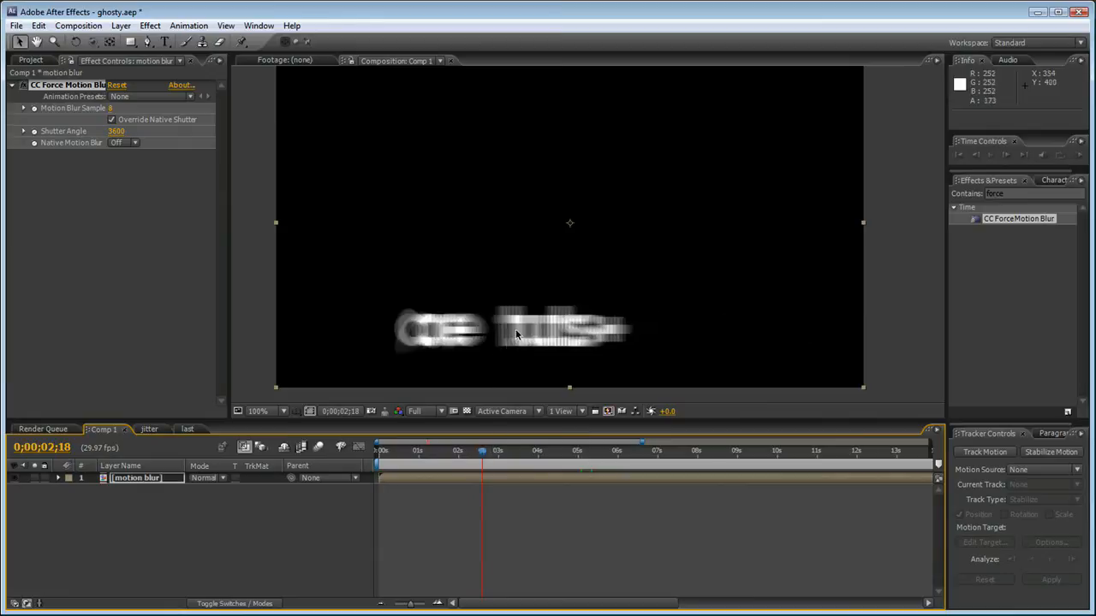
left_click_drag(477, 456, 424, 454)
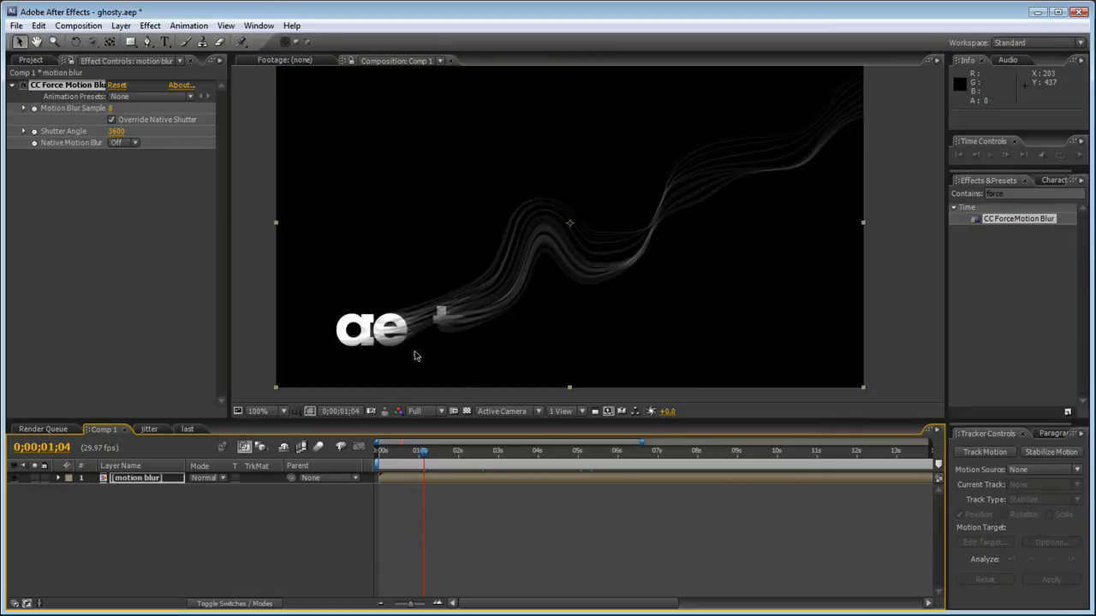
scroll(428, 354, "up", 2)
key("h")
left_click_drag(349, 372, 604, 214)
key("v")
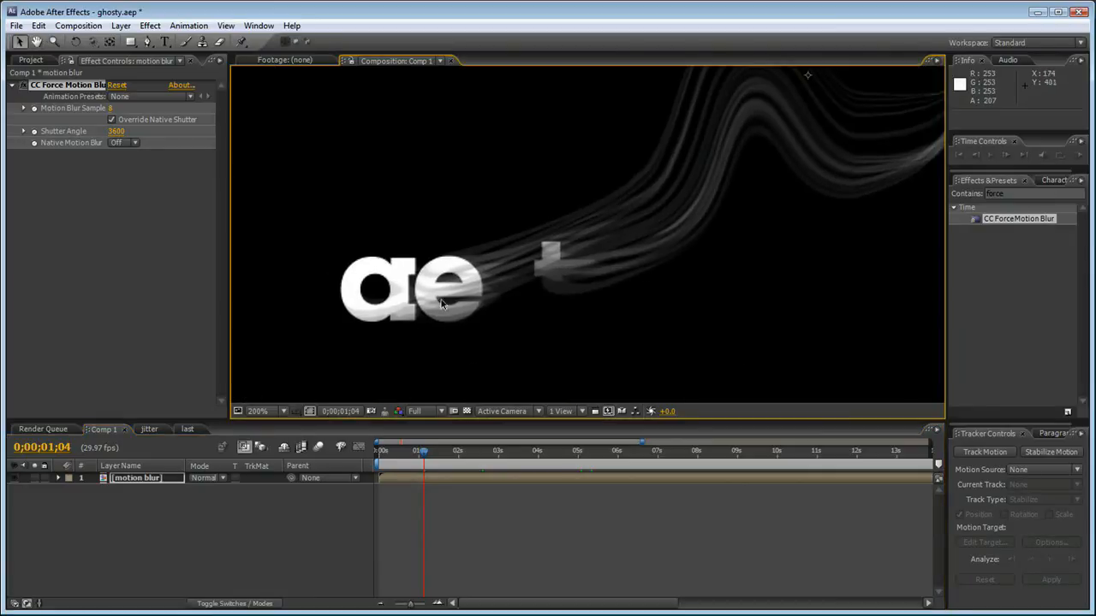
scroll(416, 326, "down", 1)
left_click_drag(654, 363, 460, 254)
scroll(482, 244, "down", 1)
left_click(428, 455)
left_click_drag(430, 457, 478, 456)
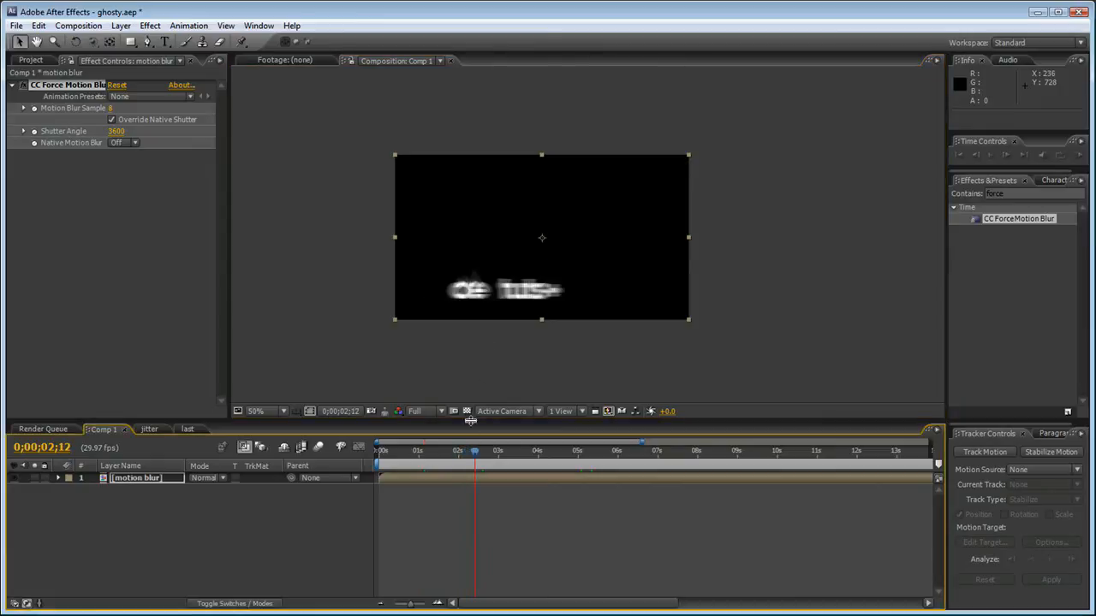
scroll(469, 309, "up", 1)
left_click_drag(482, 326, 584, 241)
key("v")
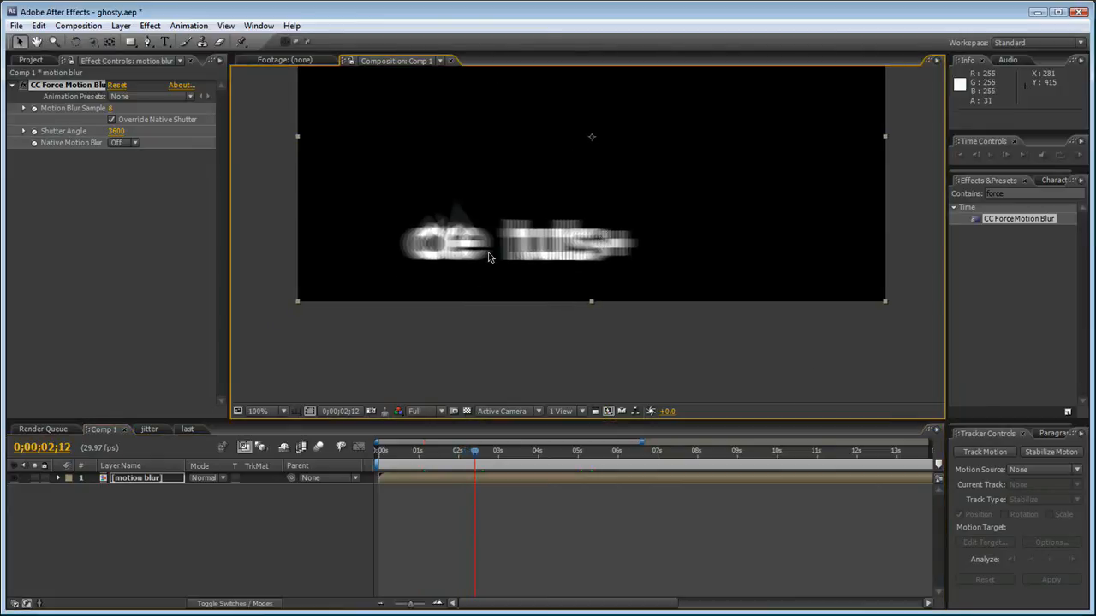
Step: Keyframe the Shutter Angle at 180 at 0;00;02;12 and check the text at 0;00;02;27, undoing the last change
left_click(114, 130)
type("180")
key("Return")
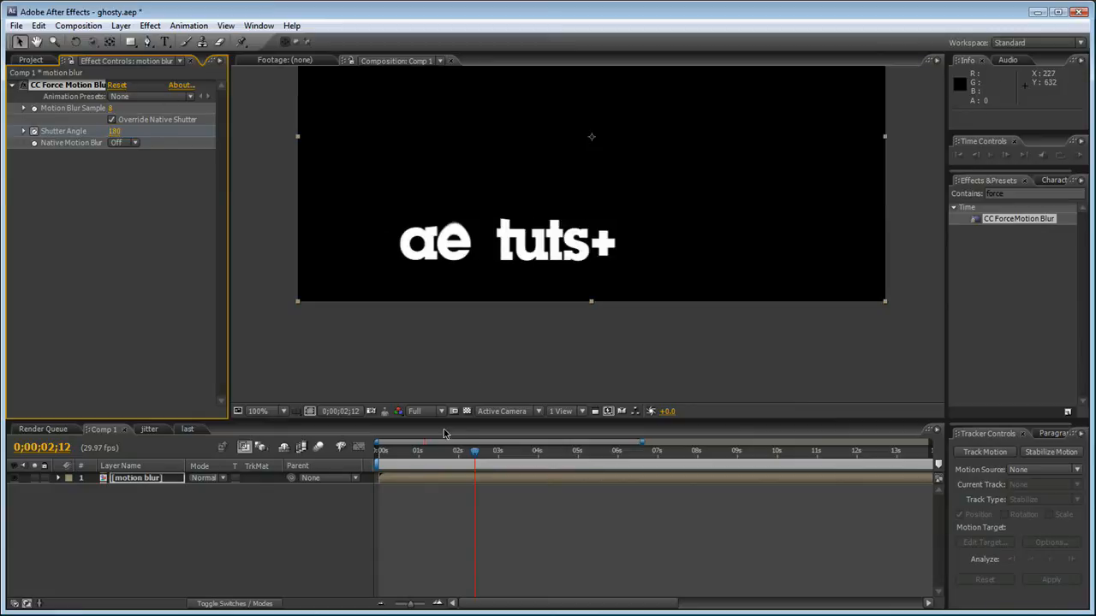
left_click_drag(477, 454, 496, 452)
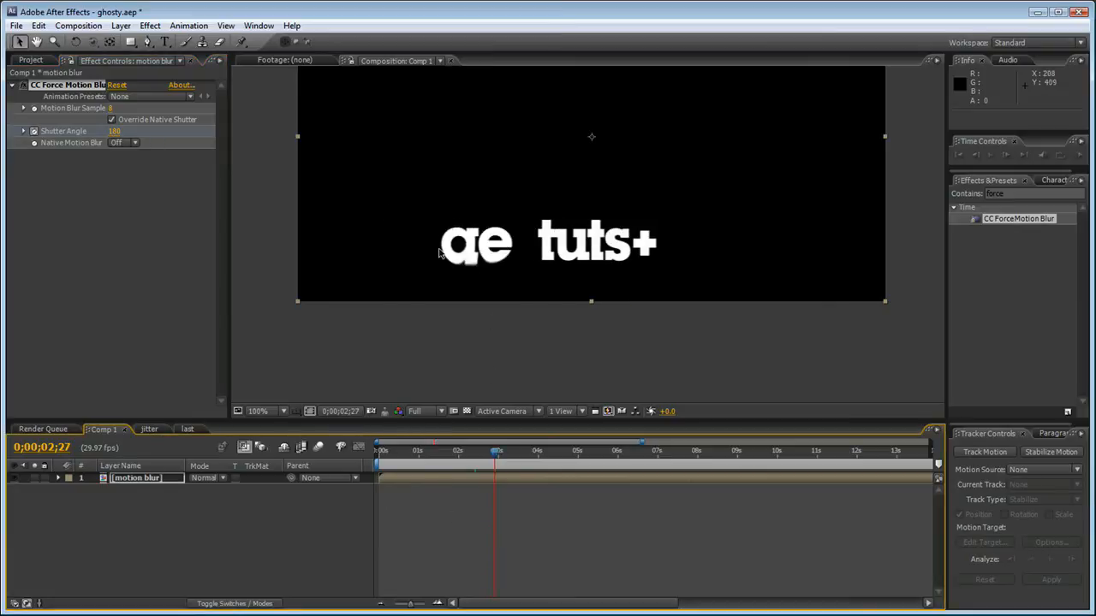
left_click_drag(505, 256, 548, 264)
key("ctrl+z")
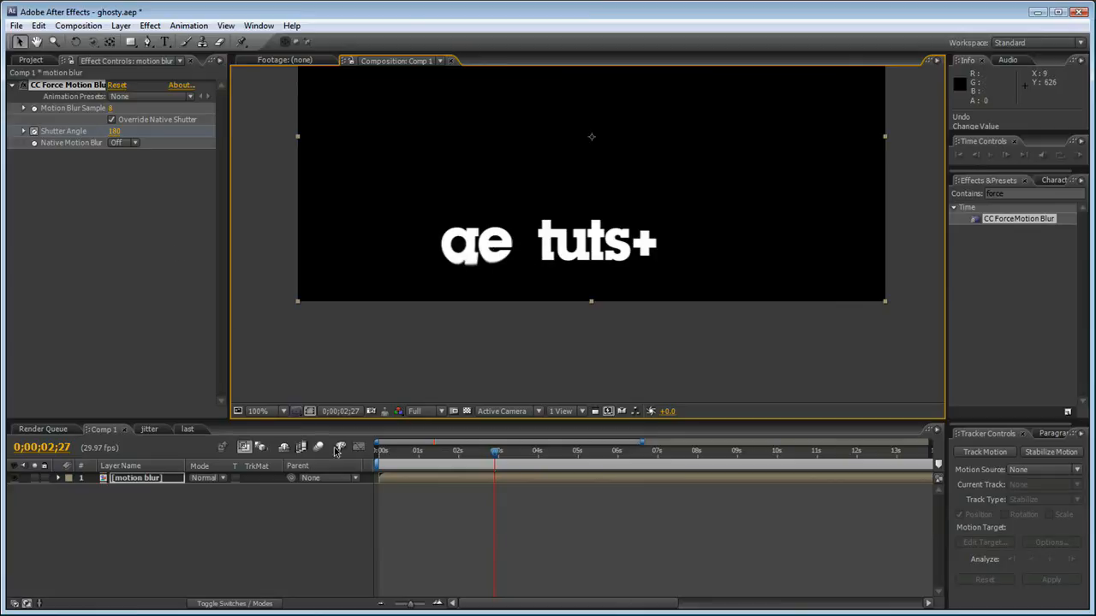
Step: Set CC Force Motion Blur's Shutter Angle back to 3600 with no keyframes
left_click(114, 131)
type("360")
key("Return")
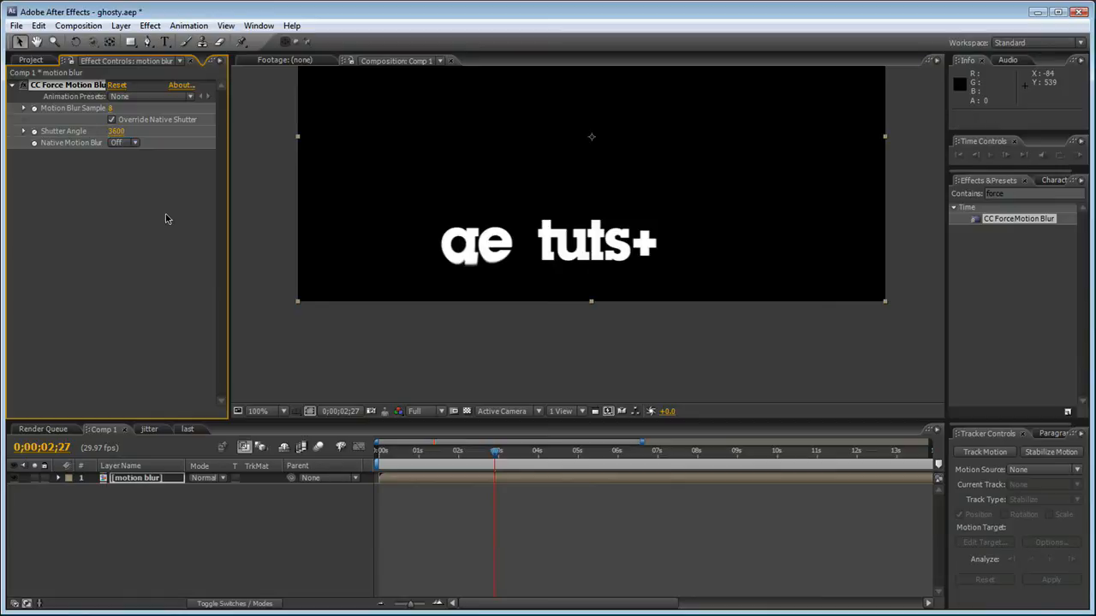
Step: Play a RAM preview of Comp 1 from the start to review the heavily blurred text and smoke animation
scroll(560, 244, "down", 2)
scroll(549, 251, "up", 2)
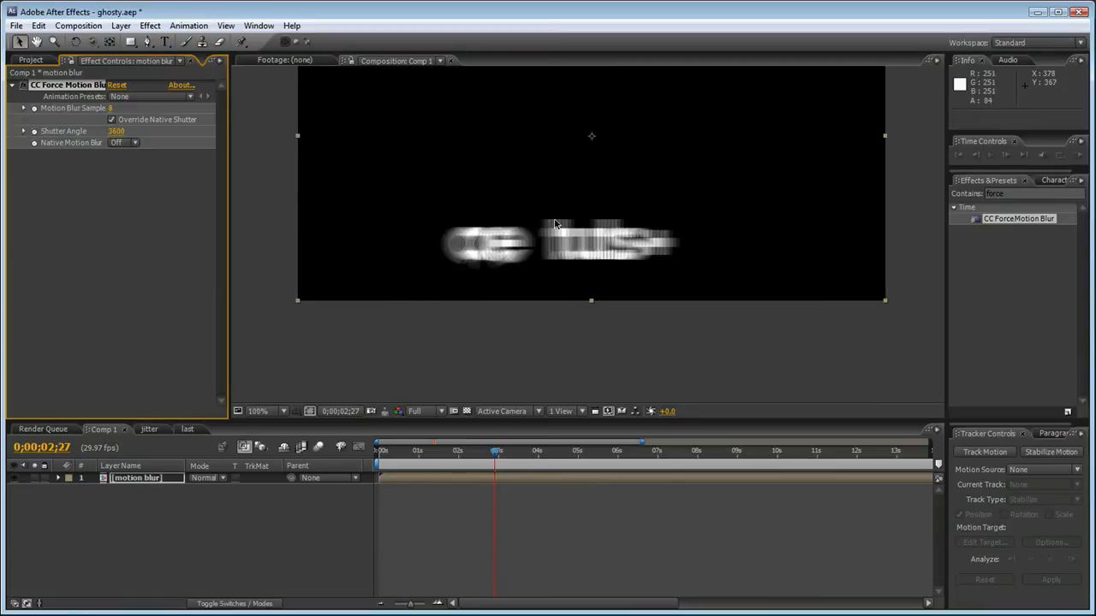
scroll(582, 252, "down", 2)
left_click_drag(579, 208, 559, 247)
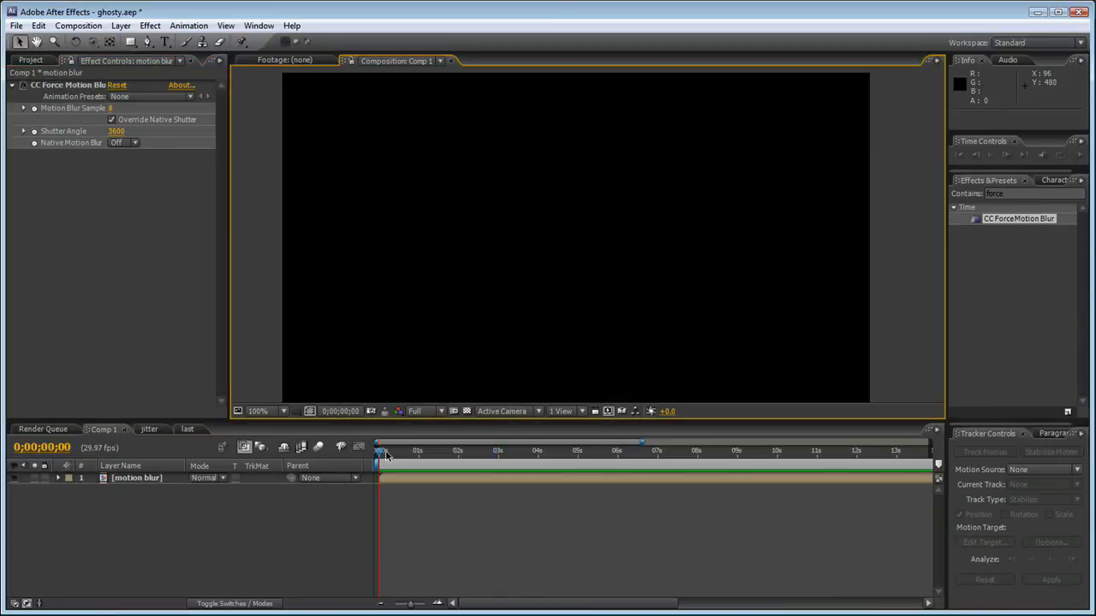
key("KP_0")
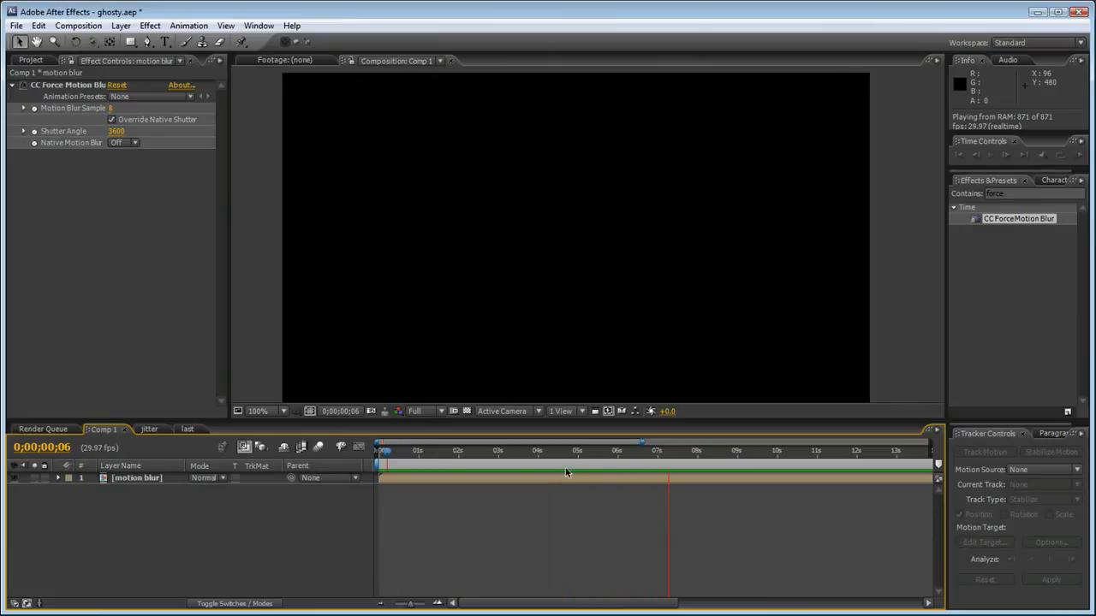
left_click(664, 462)
key("KP_0")
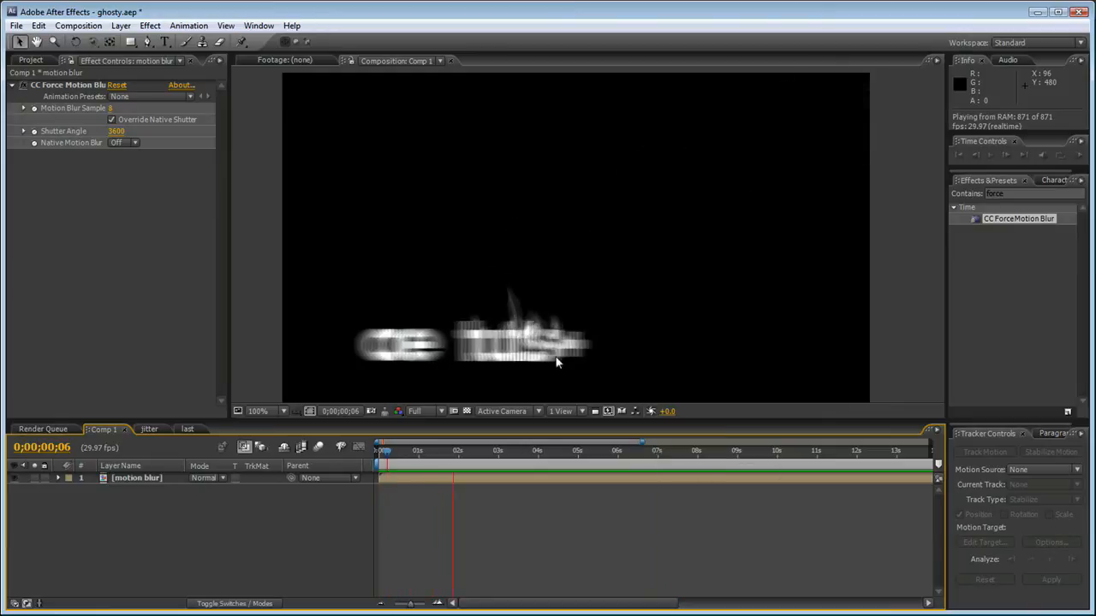
Step: Examine the smoke trail forming the text in Comp 1 at 0;00;00;17, 0;00;00;28 and 0;00;01;04
left_click(402, 454)
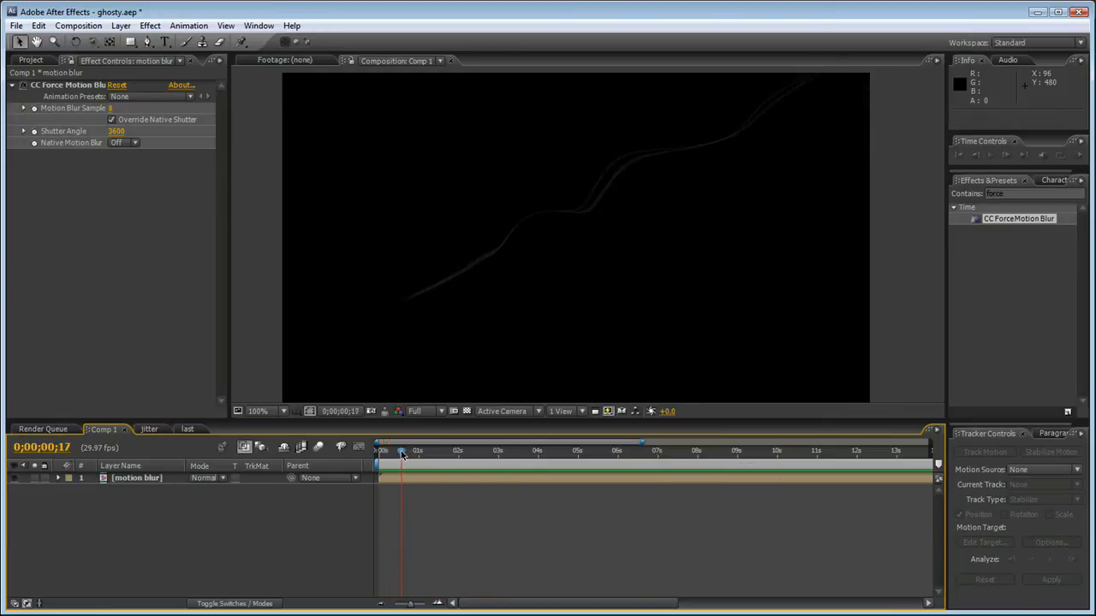
left_click_drag(403, 453, 417, 454)
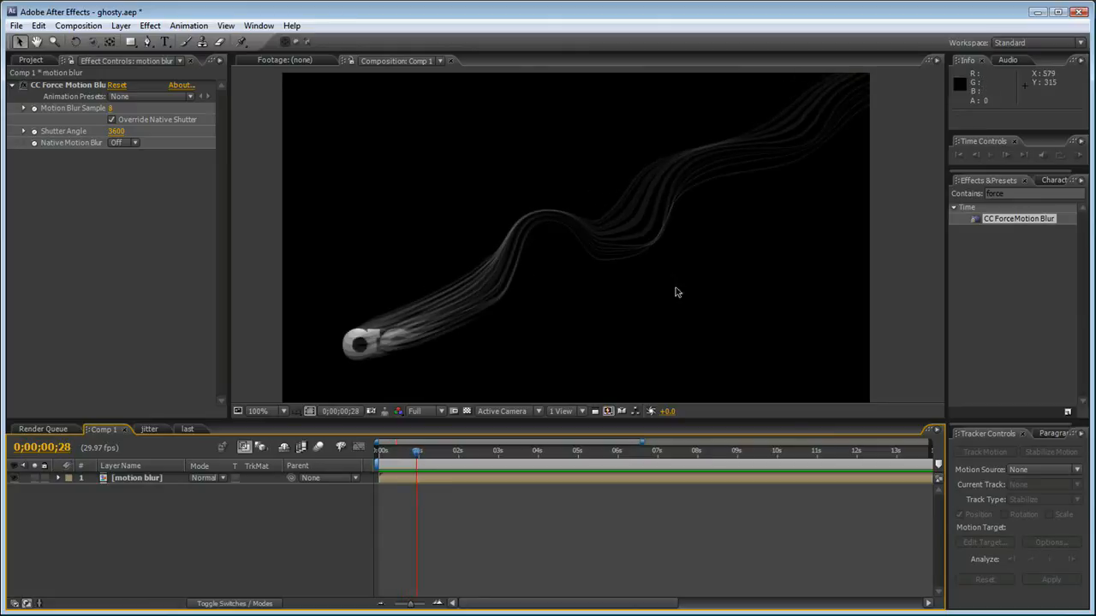
mouse_move(421, 453)
left_mouse_down()
mouse_move(450, 454)
mouse_move(424, 453)
left_mouse_up()
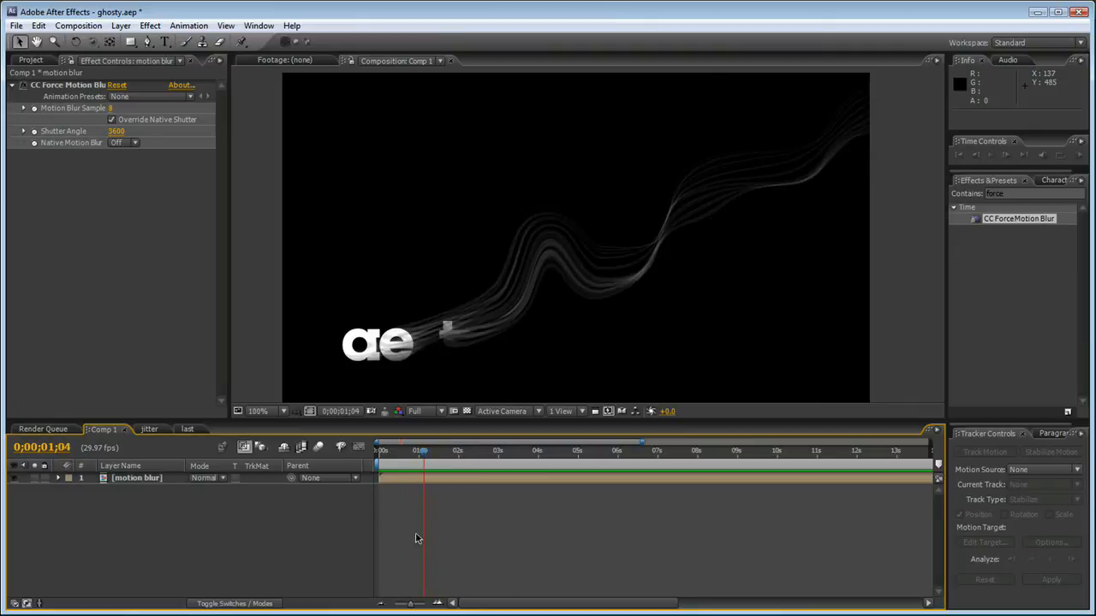
Step: View the "Give Your Type Some Ball Action" page in the browser, return to After Effects and scrub Comp 1 to 0;00;01;09 and 0;00;00;14
key("alt+Tab")
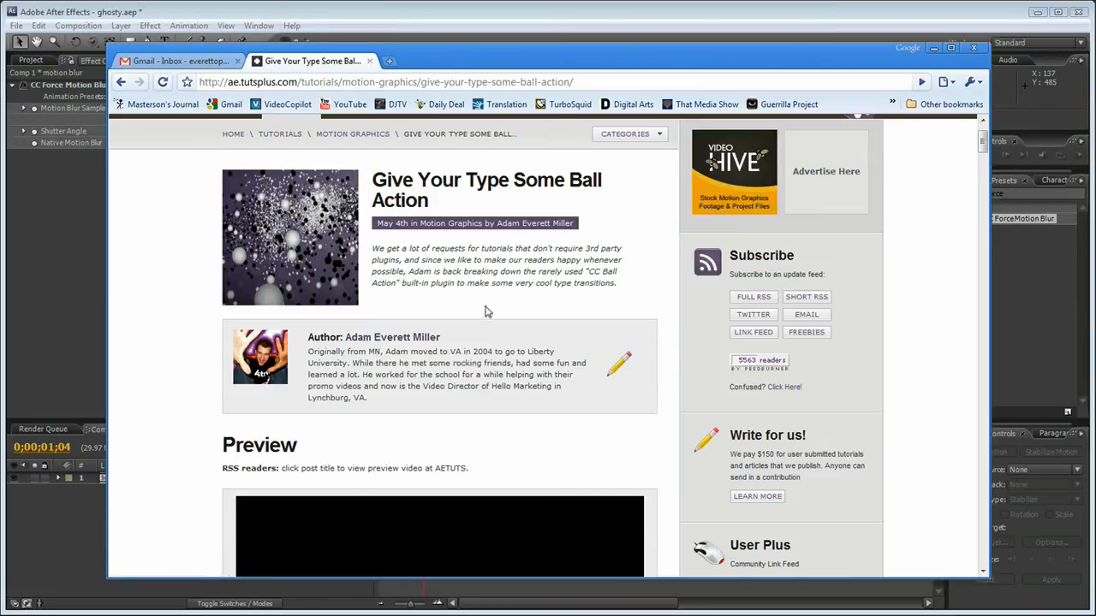
left_click(934, 48)
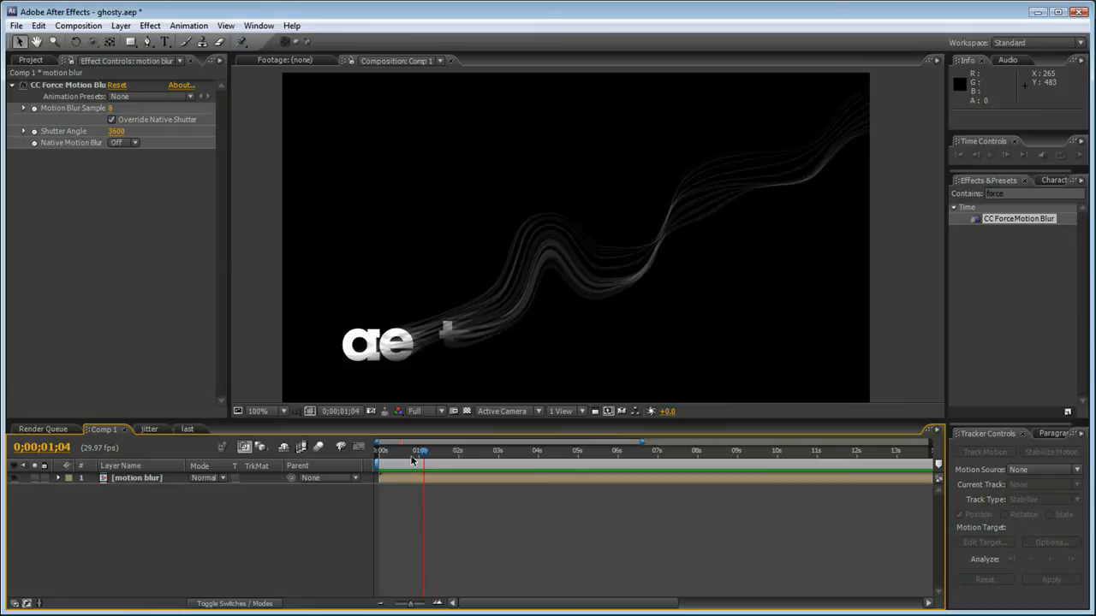
left_click_drag(422, 456, 429, 456)
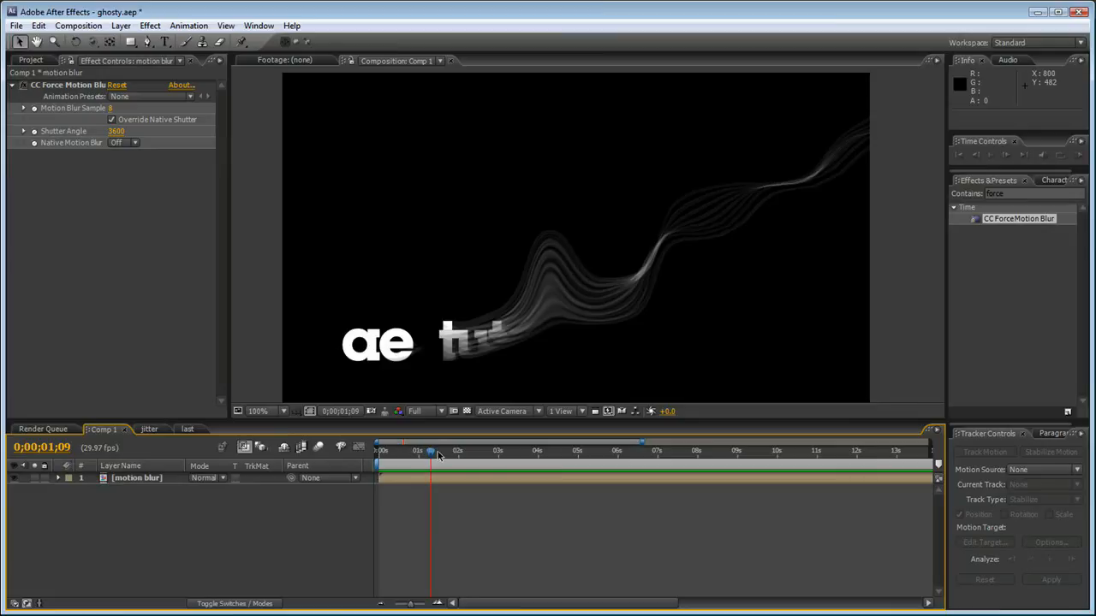
left_click_drag(430, 453, 398, 461)
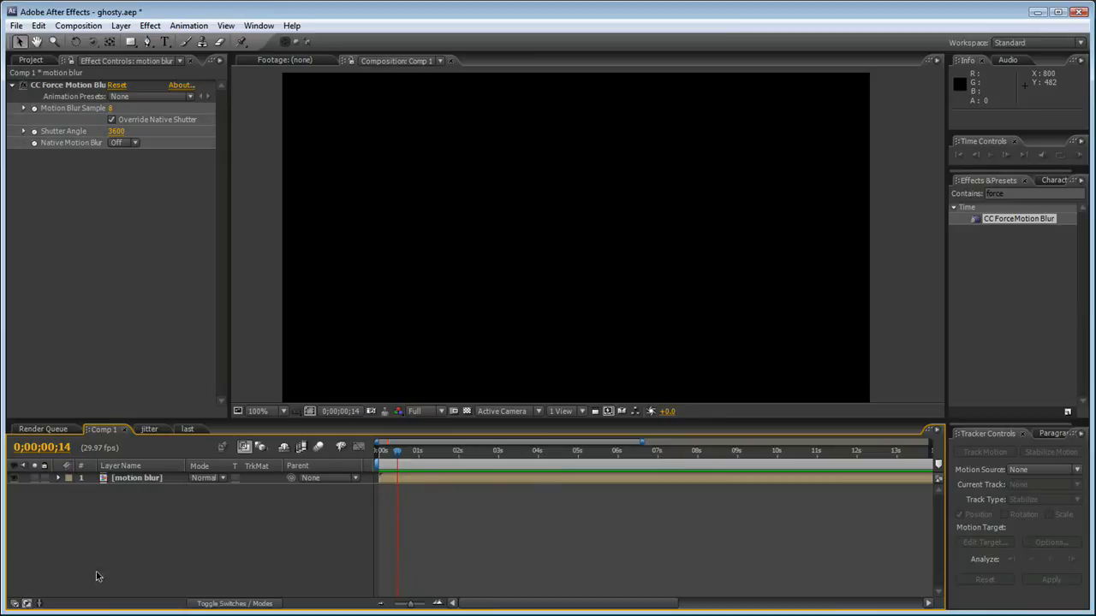